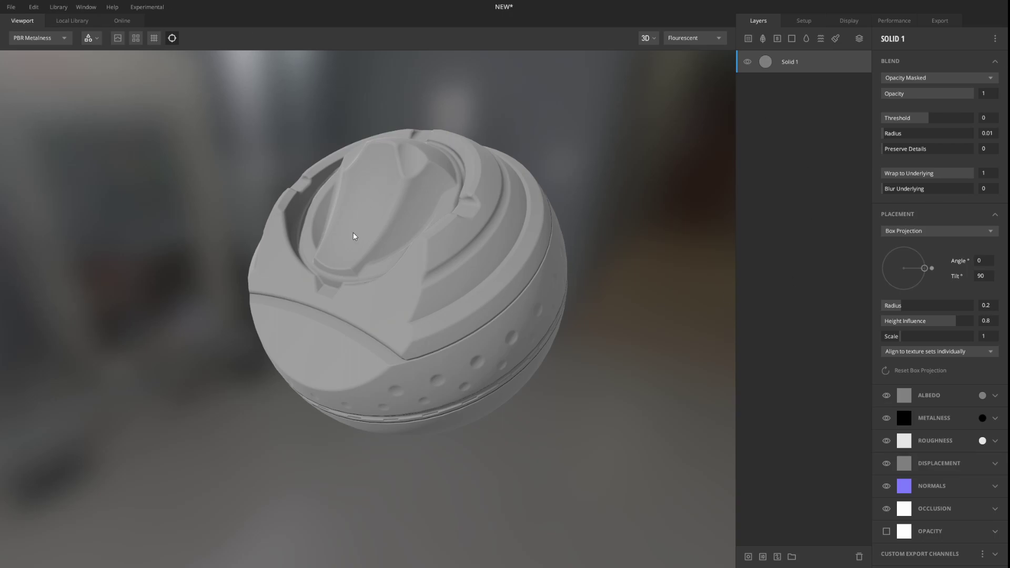
# Step: Examine the grey shader ball from several angles and distances
pyautogui.moveTo(404, 276); pyautogui.dragTo(406, 252)
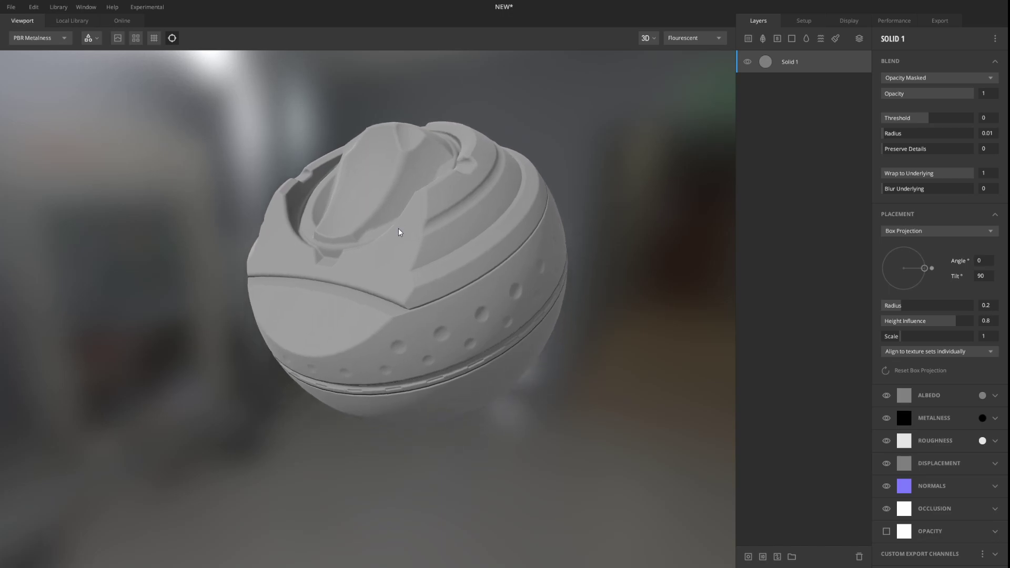
pyautogui.scroll(3, 400, 229)
pyautogui.scroll(-1, 399, 232)
pyautogui.moveTo(399, 233)
pyautogui.mouseDown()
pyautogui.moveTo(440, 208)
pyautogui.moveTo(408, 262)
pyautogui.moveTo(365, 255)
pyautogui.moveTo(384, 237)
pyautogui.mouseUp()
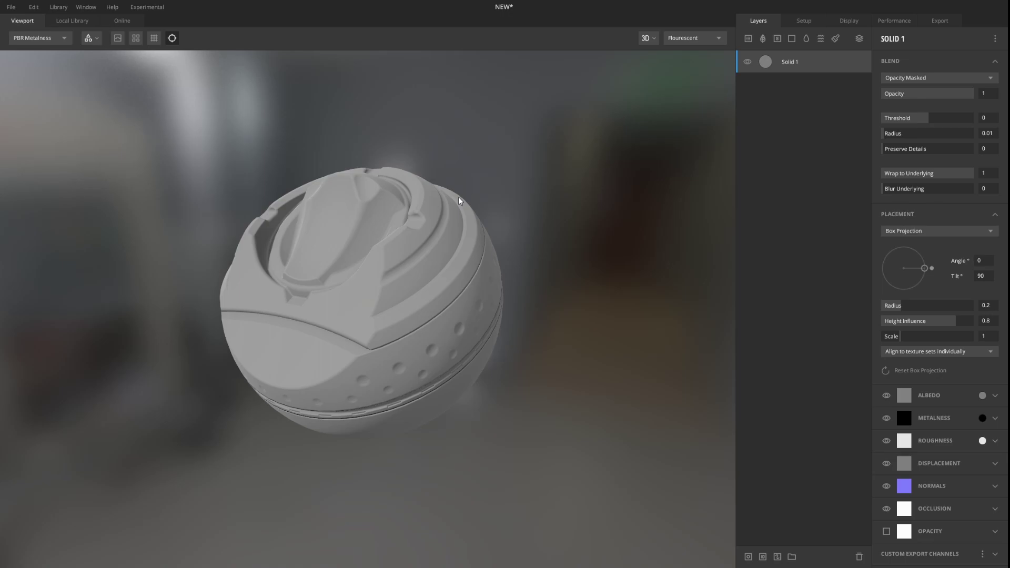
pyautogui.moveTo(446, 247); pyautogui.dragTo(474, 279, button='middle')
pyautogui.moveTo(474, 279); pyautogui.dragTo(629, 279, button='right')
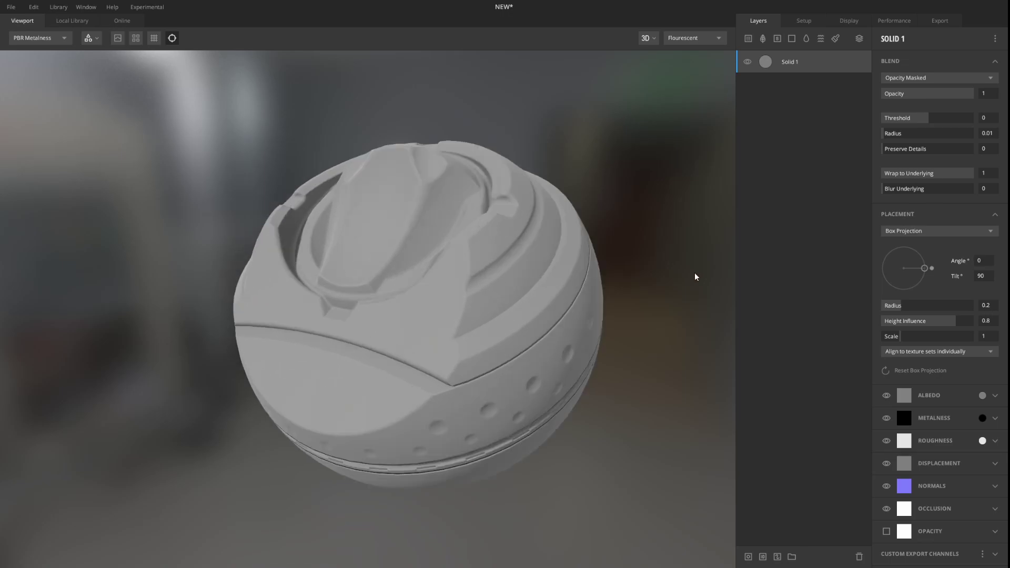
pyautogui.moveTo(594, 250); pyautogui.dragTo(544, 244)
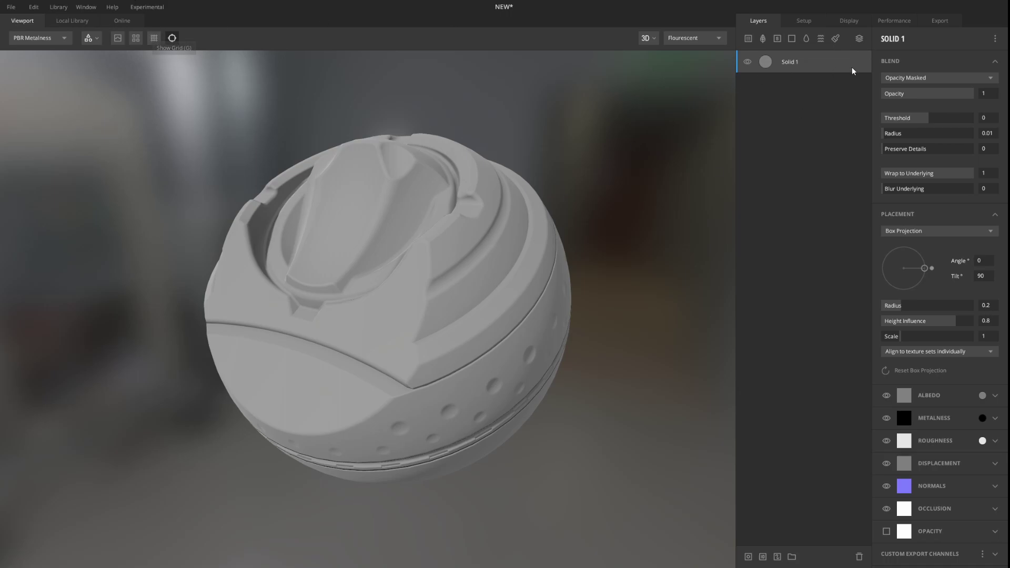
pyautogui.moveTo(575, 244); pyautogui.dragTo(521, 232)
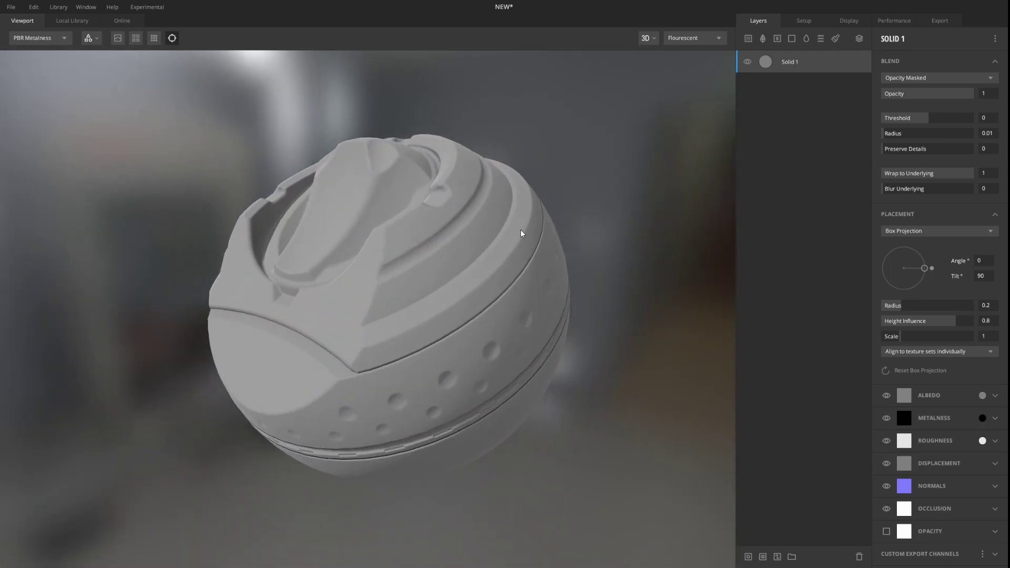
# Step: Try the Plane model type and switch the model back to Shader Ball
pyautogui.click(804, 21)
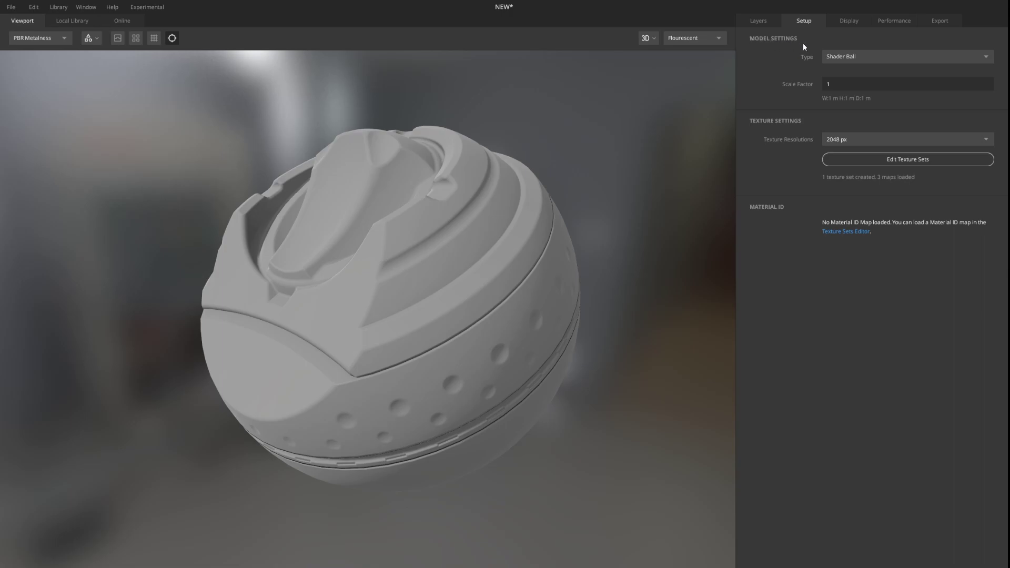
pyautogui.click(838, 59)
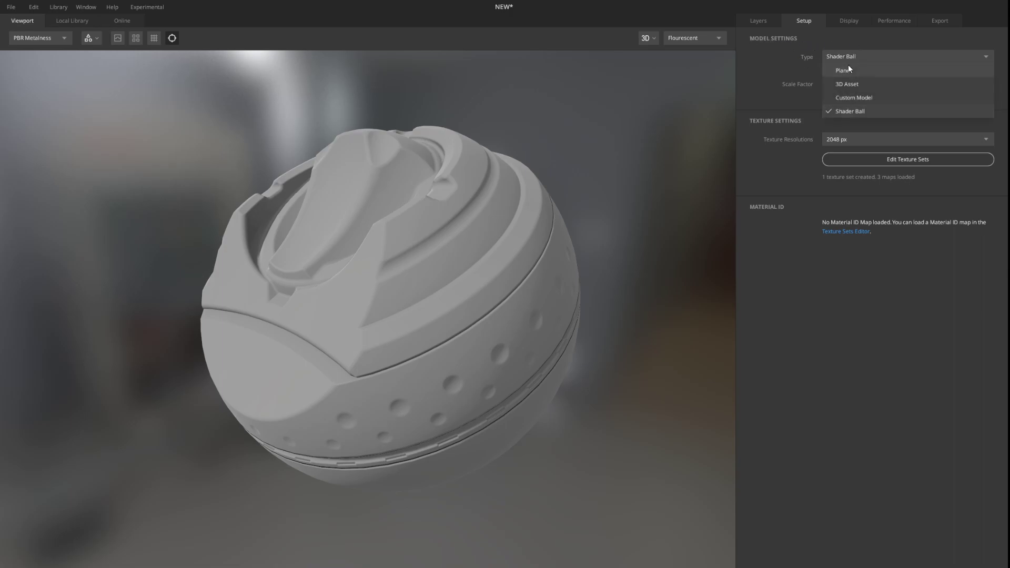
pyautogui.click(848, 70)
pyautogui.click(857, 58)
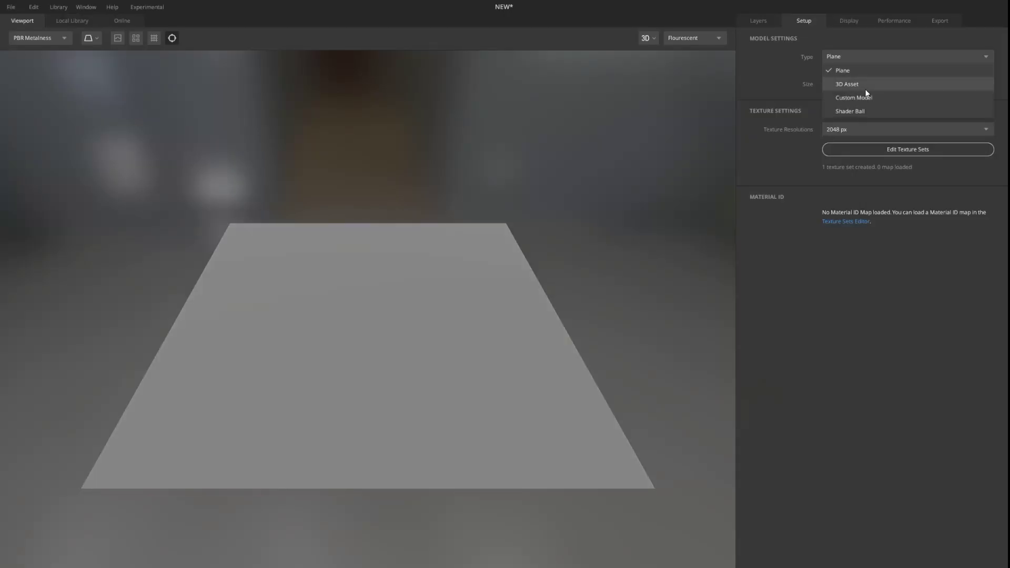
pyautogui.click(863, 109)
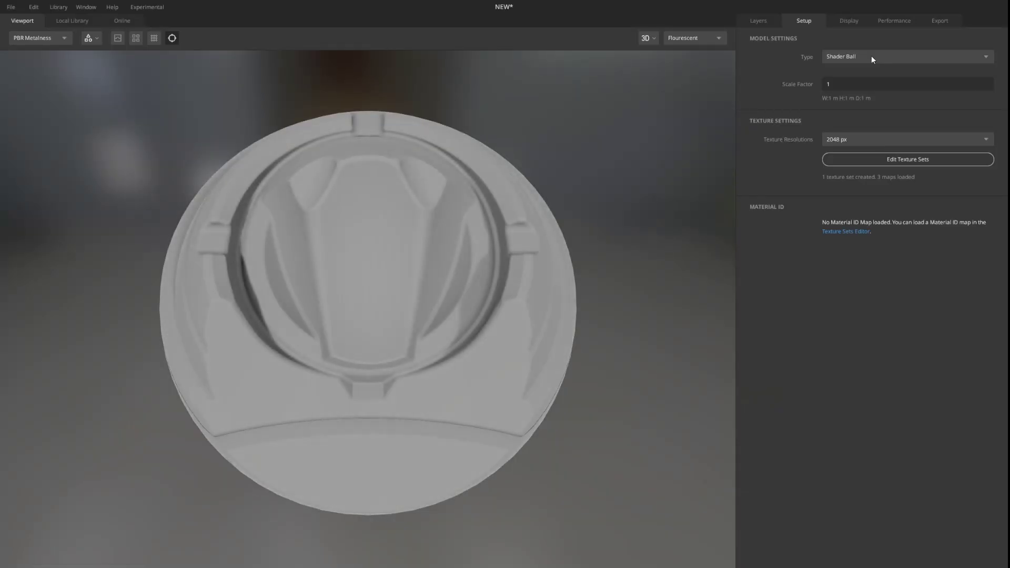
pyautogui.moveTo(600, 253); pyautogui.dragTo(510, 231)
pyautogui.scroll(-4, 509, 228)
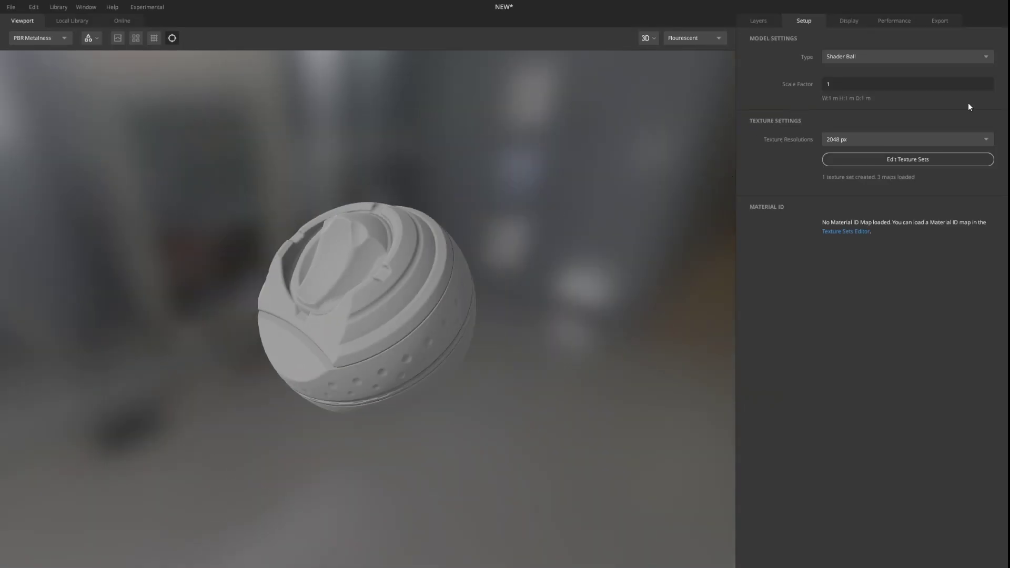
# Step: Set the model type to 3D Asset and load the fire hydrant from the local library
pyautogui.click(926, 58)
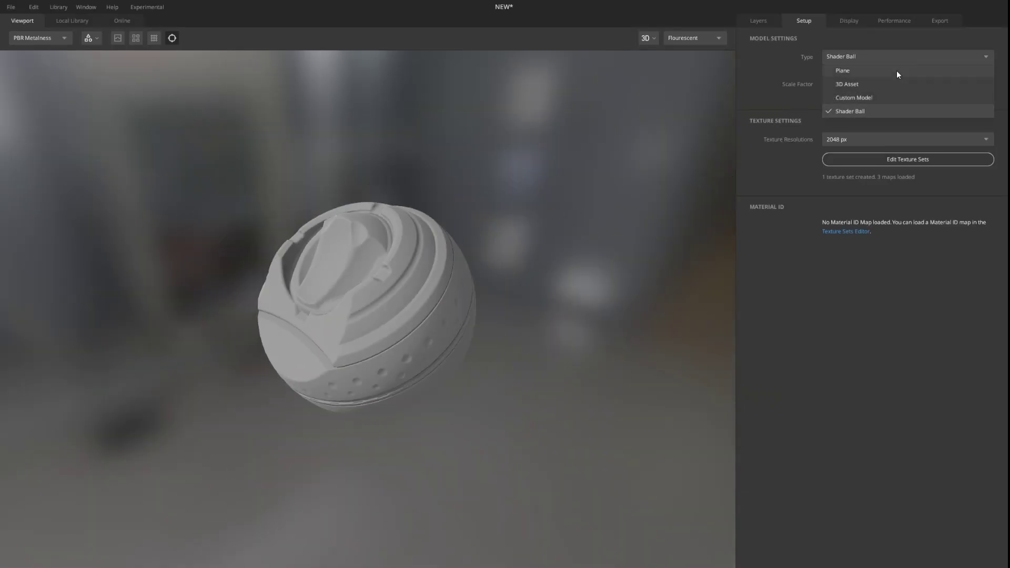
pyautogui.click(873, 87)
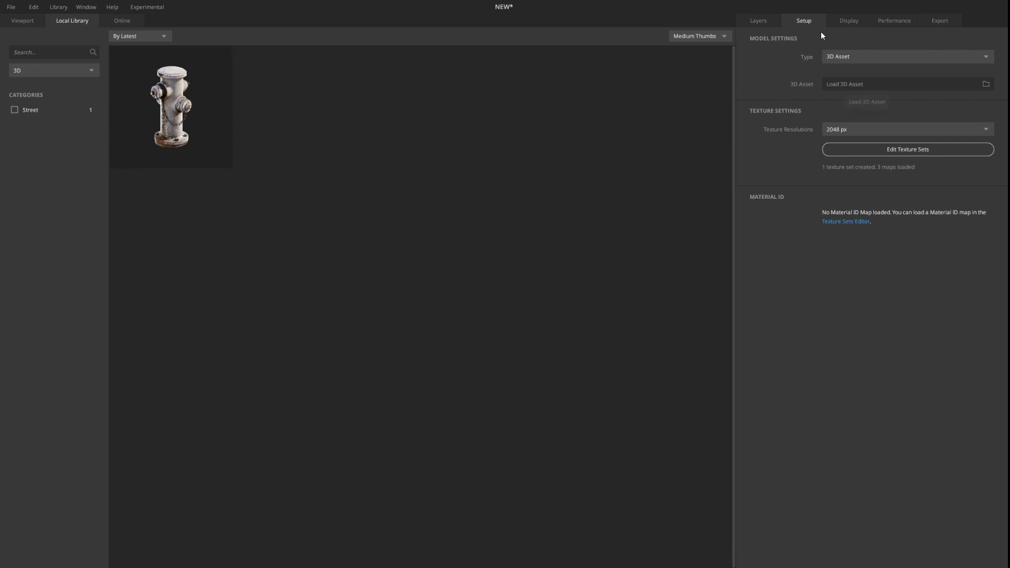
pyautogui.doubleClick(196, 80)
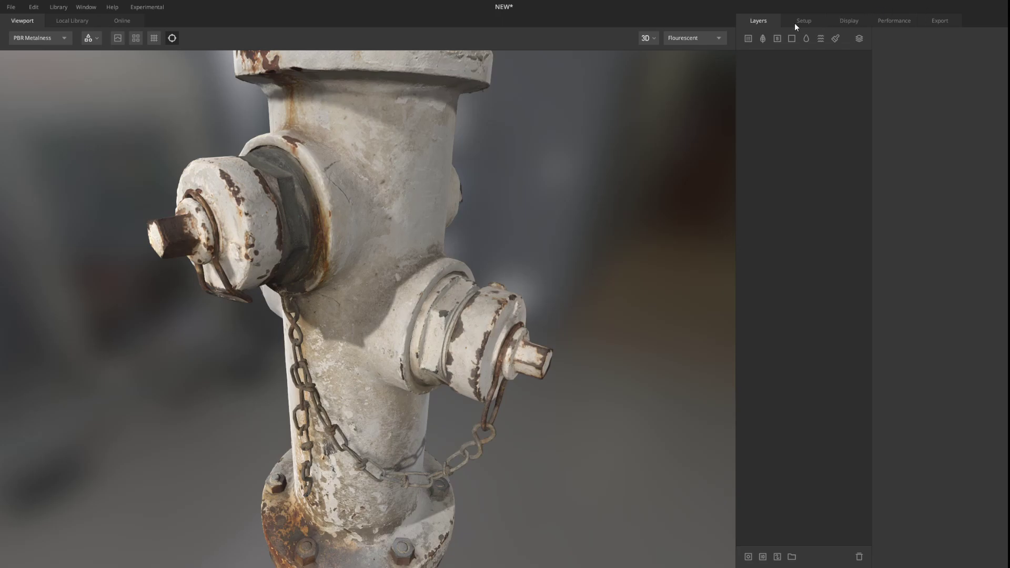
# Step: Remove the Albedo, Metalness, Roughness, Displacement and Normals base maps from the fire hydrant's Texture Set 1
pyautogui.click(800, 22)
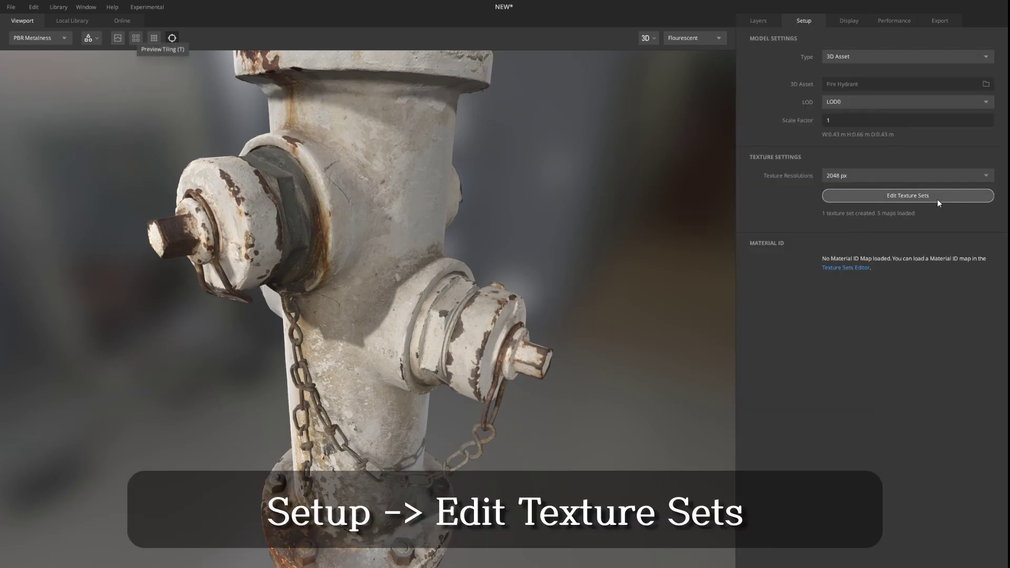
pyautogui.click(938, 200)
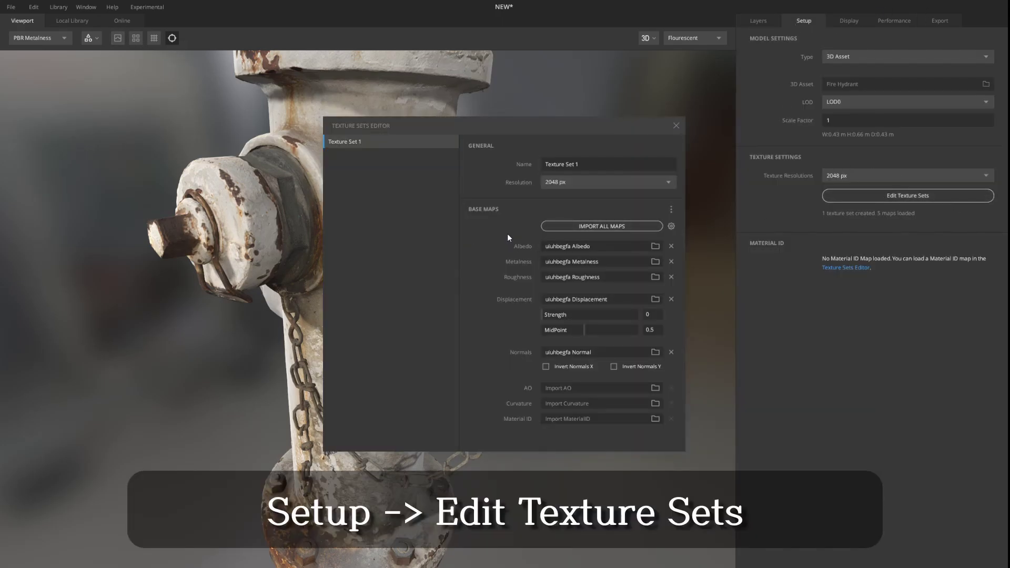
pyautogui.moveTo(541, 127); pyautogui.dragTo(652, 85)
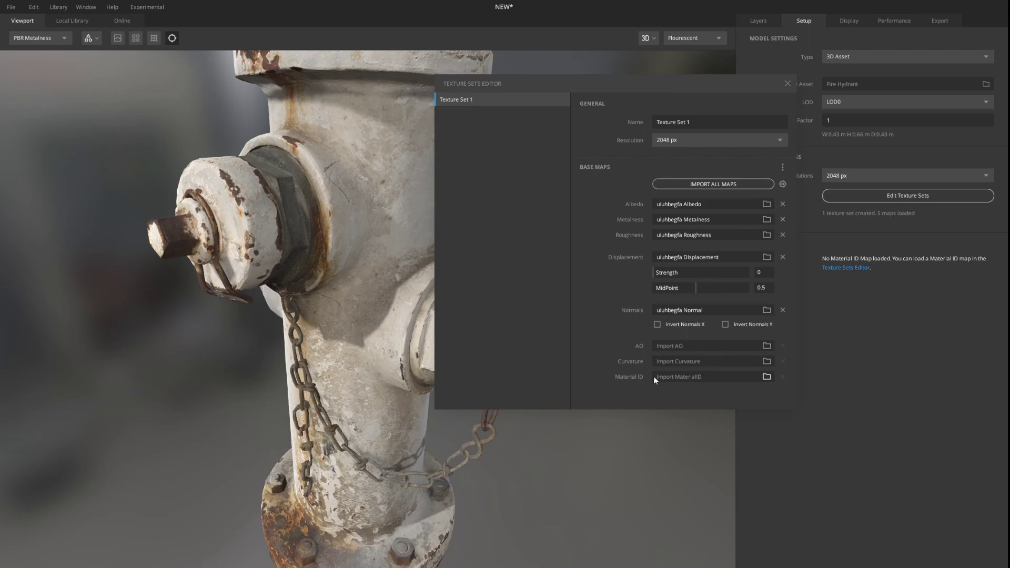
pyautogui.scroll(5, 311, 314)
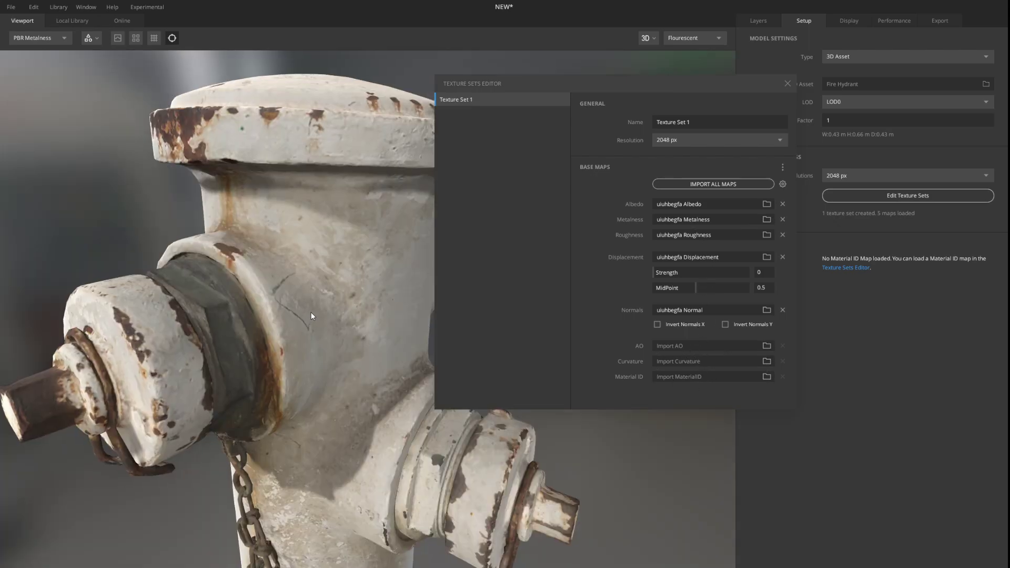
pyautogui.click(783, 204)
pyautogui.click(783, 220)
pyautogui.click(782, 235)
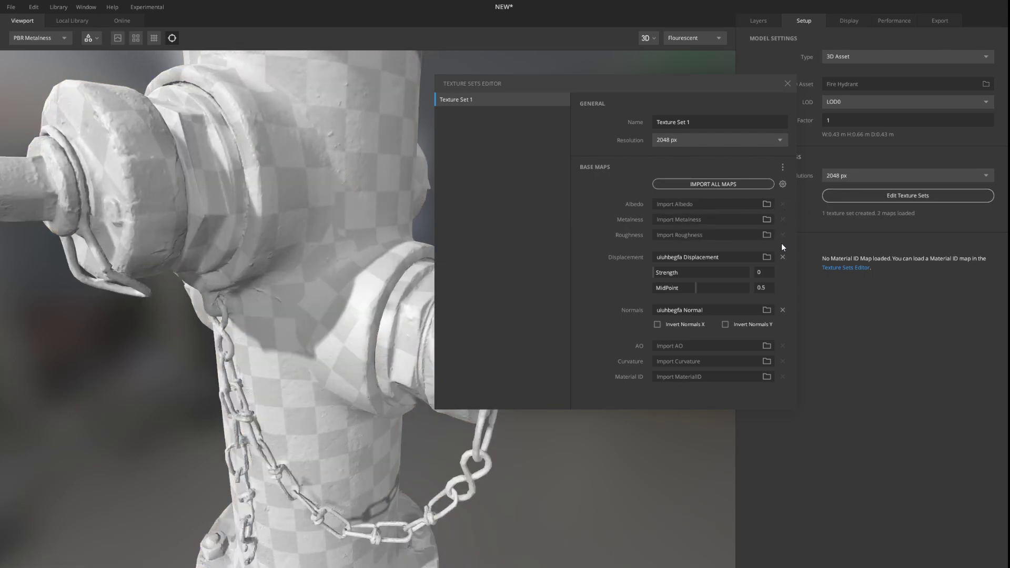
pyautogui.click(783, 258)
pyautogui.click(783, 310)
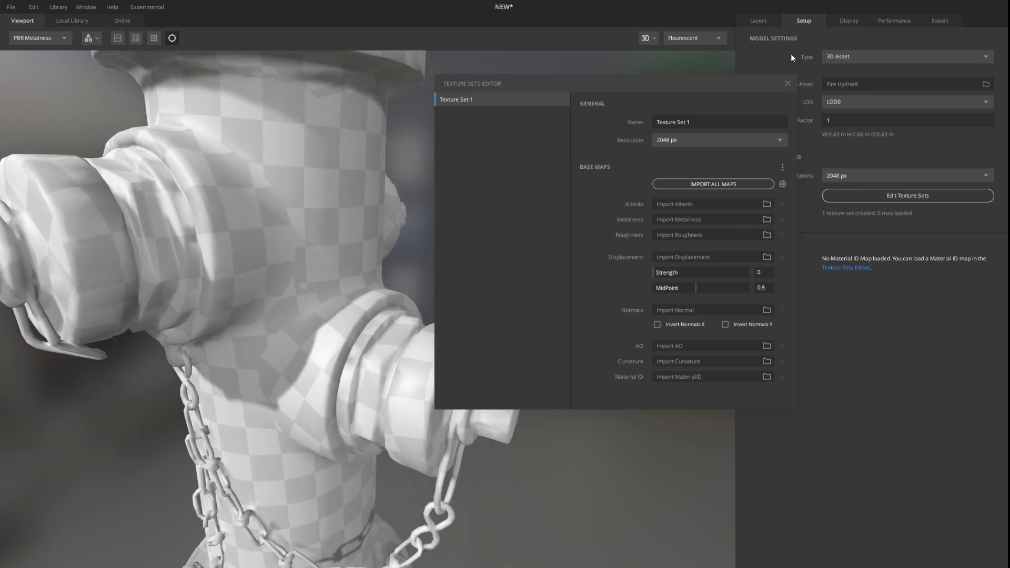
pyautogui.click(788, 83)
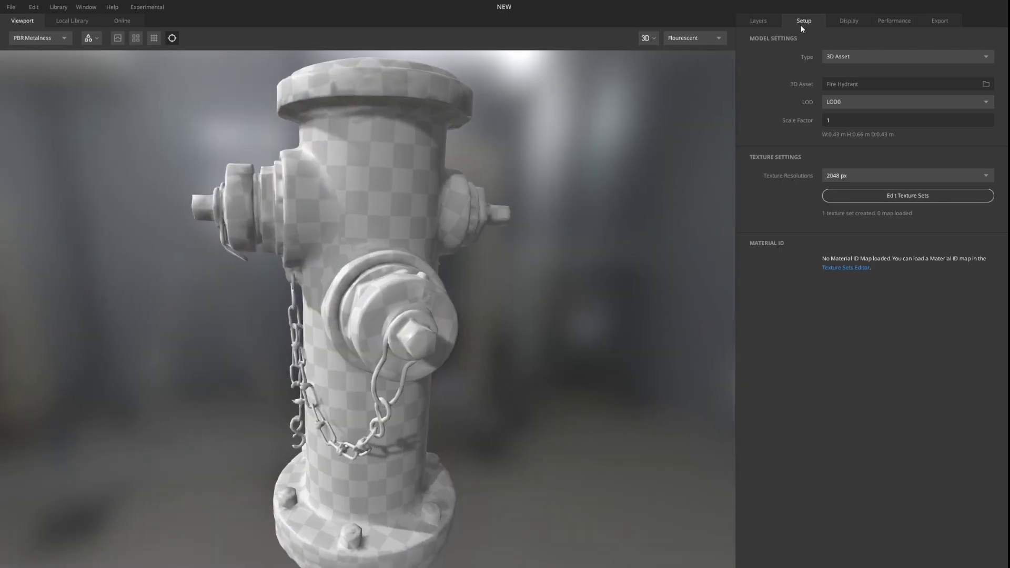
# Step: Add a solid layer to the fire hydrant and collapse its Blend and Placement settings
pyautogui.click(755, 20)
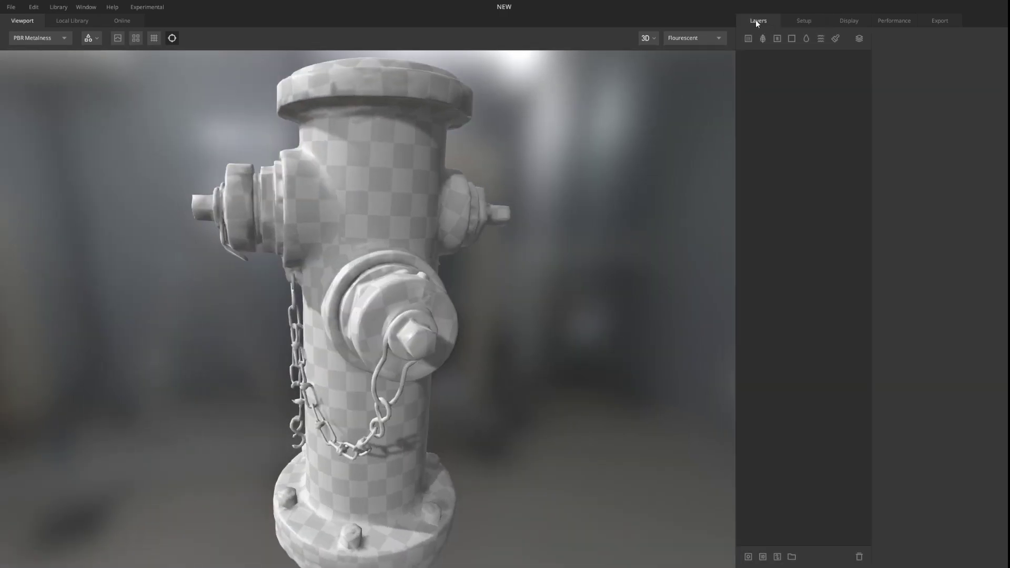
pyautogui.moveTo(464, 215); pyautogui.dragTo(498, 219)
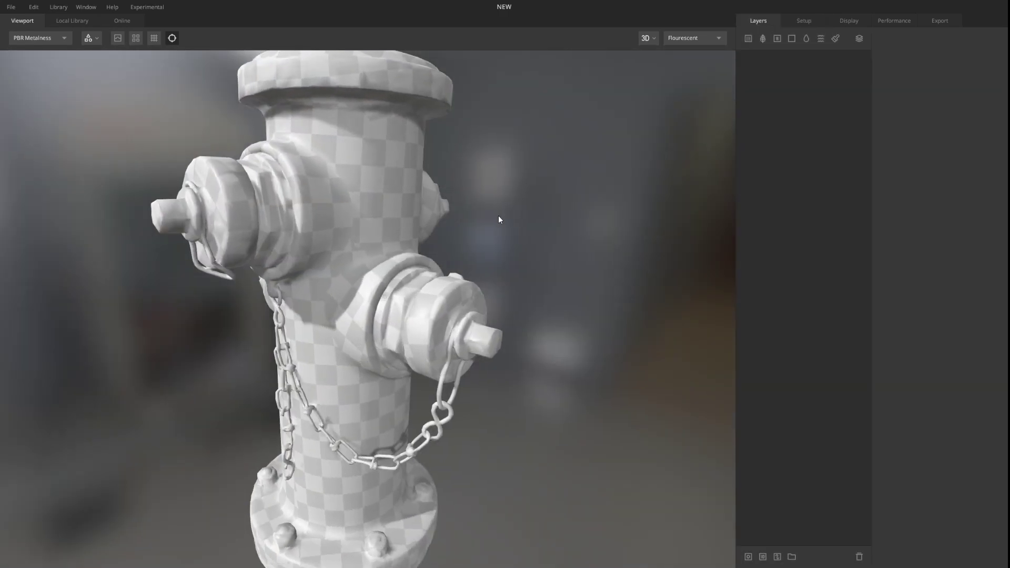
pyautogui.click(791, 39)
pyautogui.moveTo(697, 246); pyautogui.dragTo(600, 169, button='middle')
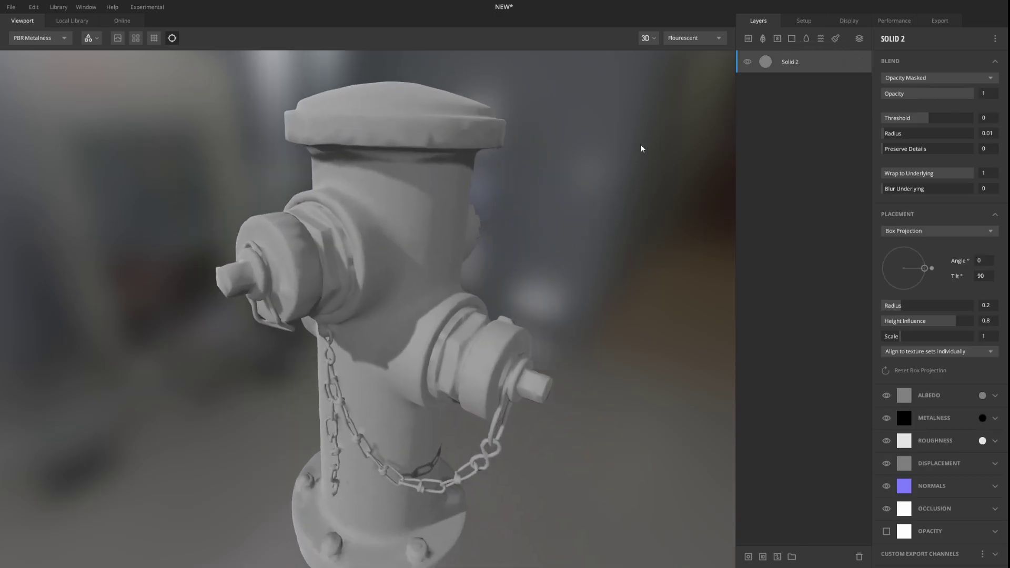
pyautogui.moveTo(451, 276); pyautogui.dragTo(445, 201, button='middle')
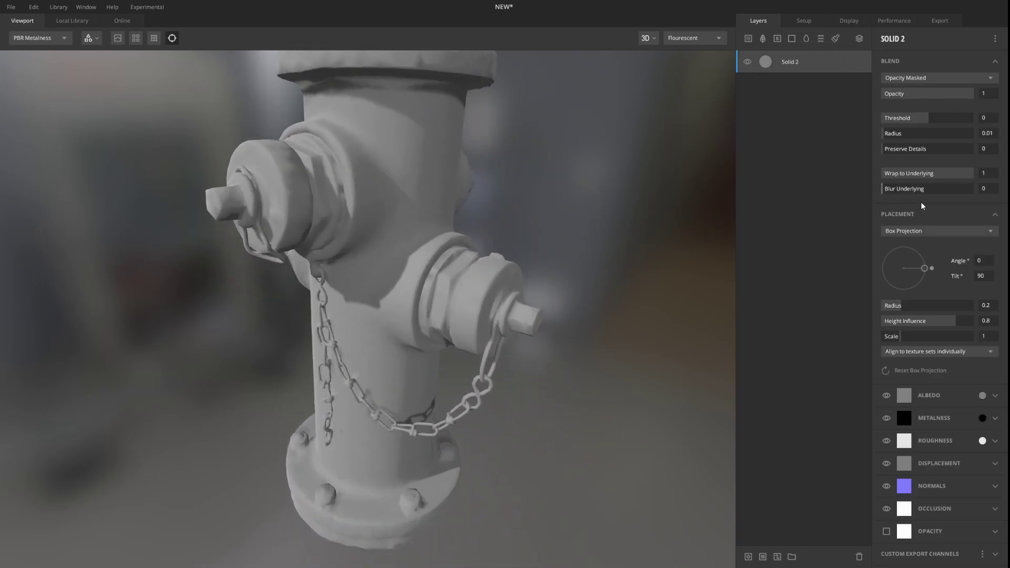
pyautogui.click(995, 62)
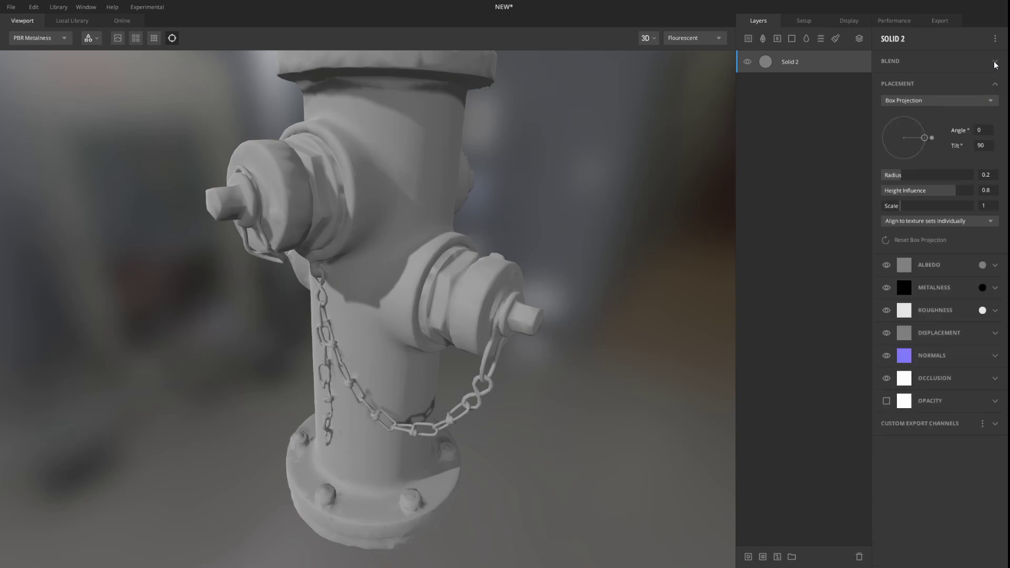
pyautogui.click(995, 84)
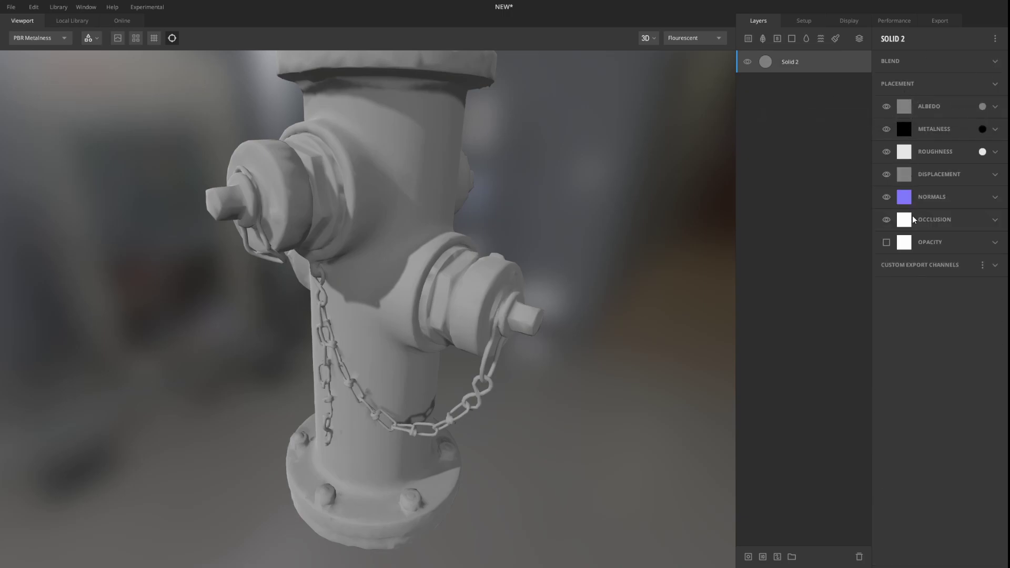
# Step: Set the solid layer's albedo colour to red
pyautogui.click(890, 109)
pyautogui.click(890, 109)
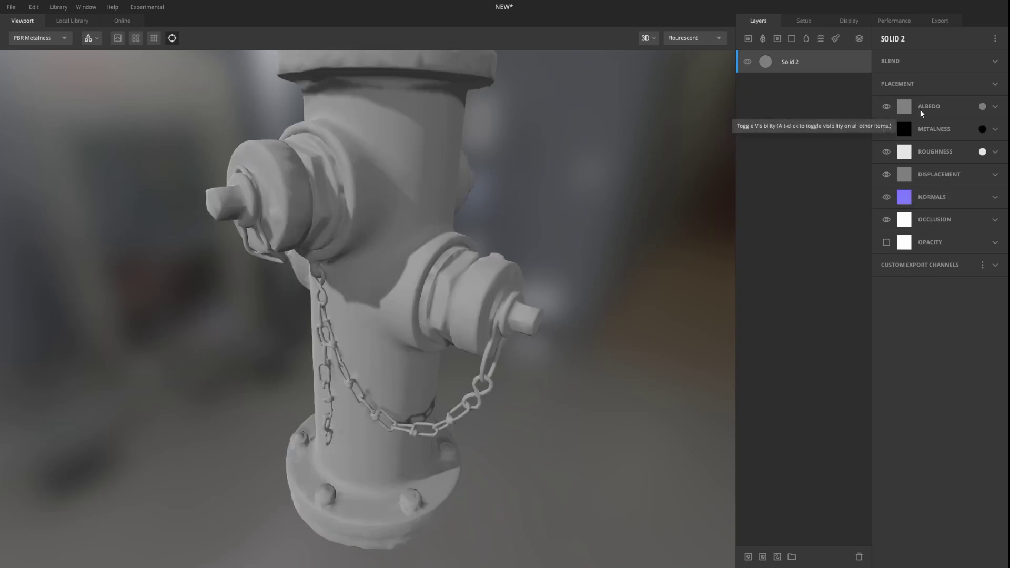
pyautogui.click(997, 107)
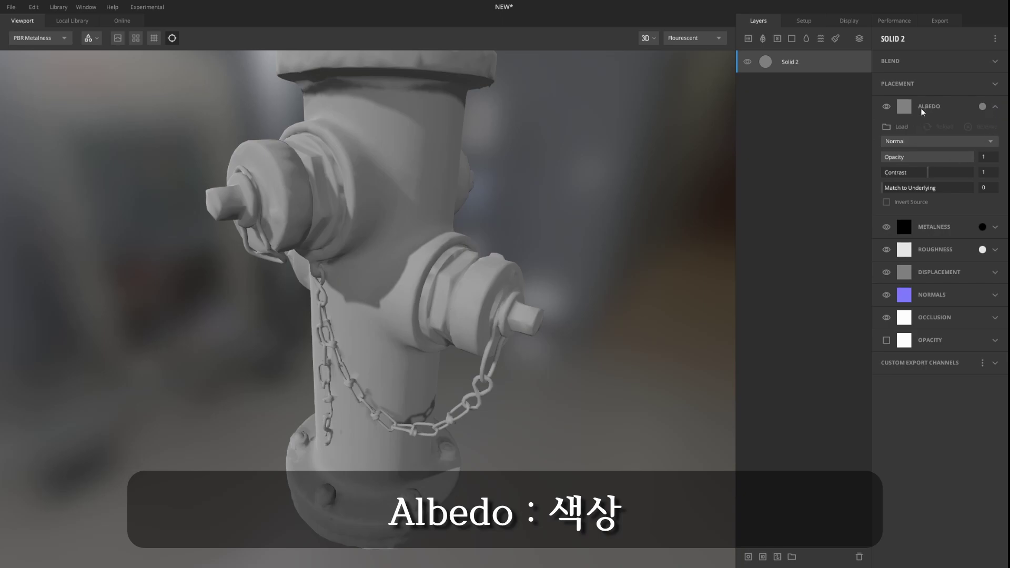
pyautogui.moveTo(950, 152); pyautogui.dragTo(974, 157)
pyautogui.click(982, 106)
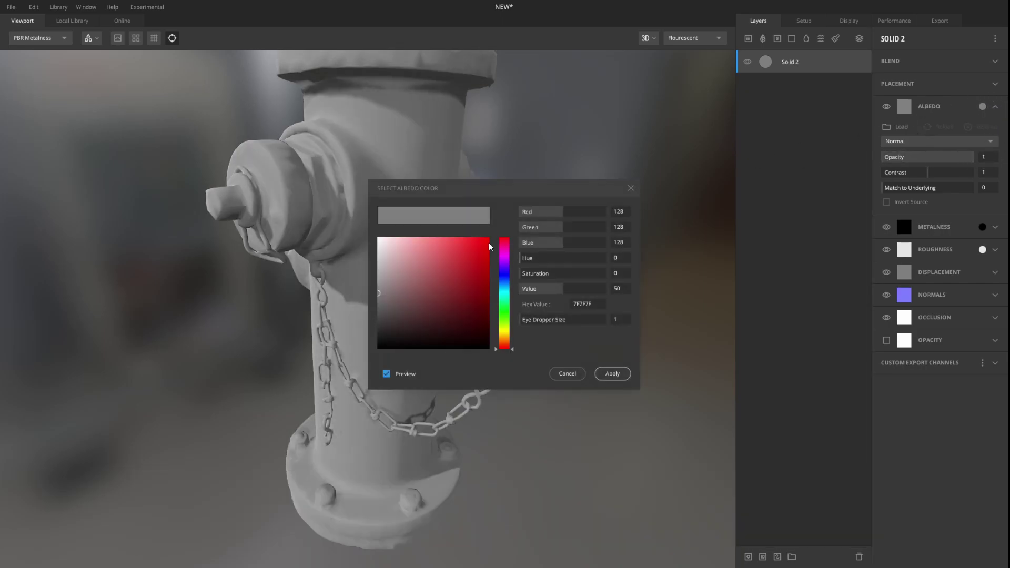
pyautogui.click(461, 252)
pyautogui.click(610, 372)
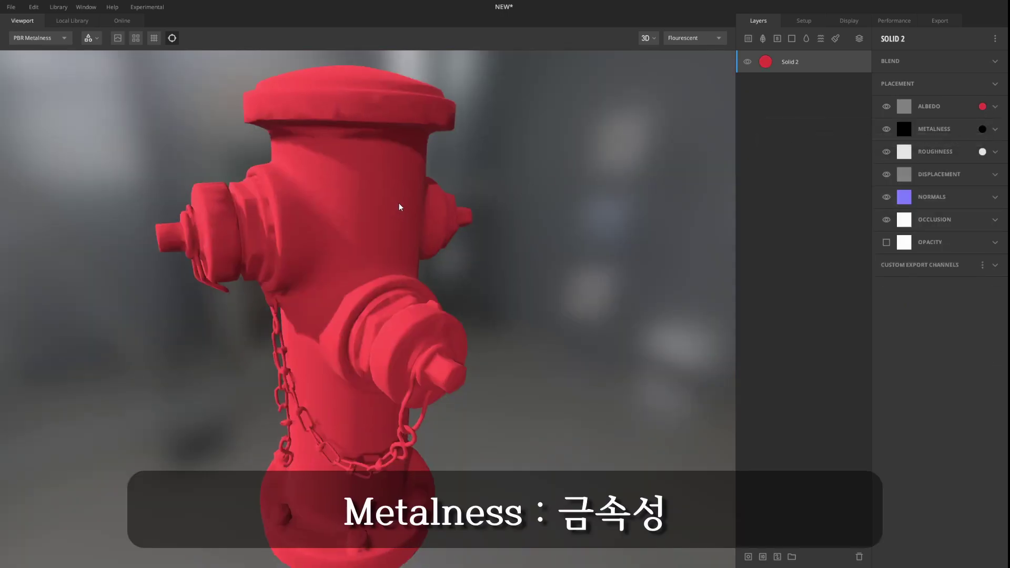
# Step: Examine how light and shading fall on the red fire hydrant from several angles and distances
pyautogui.scroll(5, 409, 207)
pyautogui.scroll(1, 495, 258)
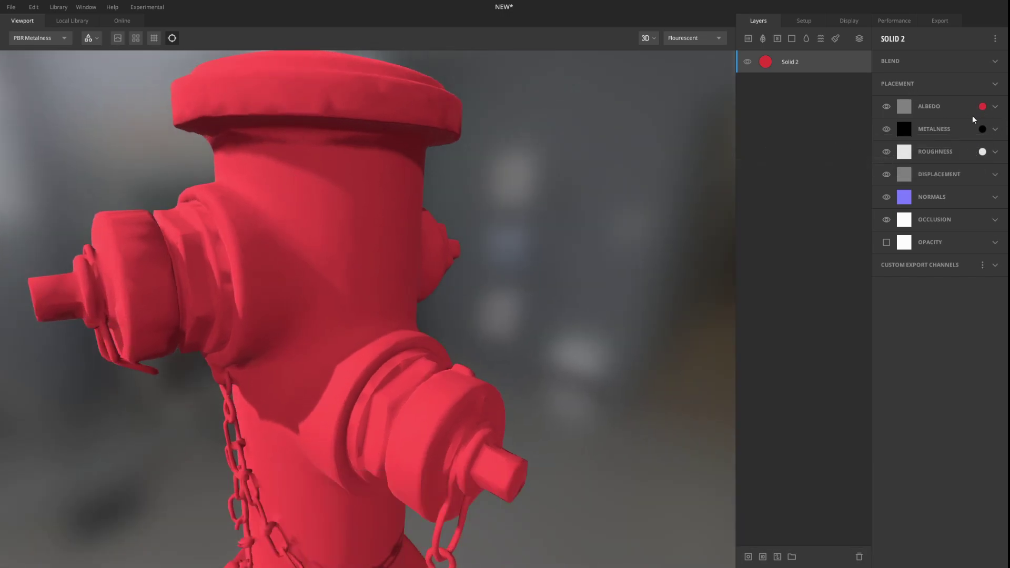
pyautogui.moveTo(416, 242); pyautogui.dragTo(444, 269)
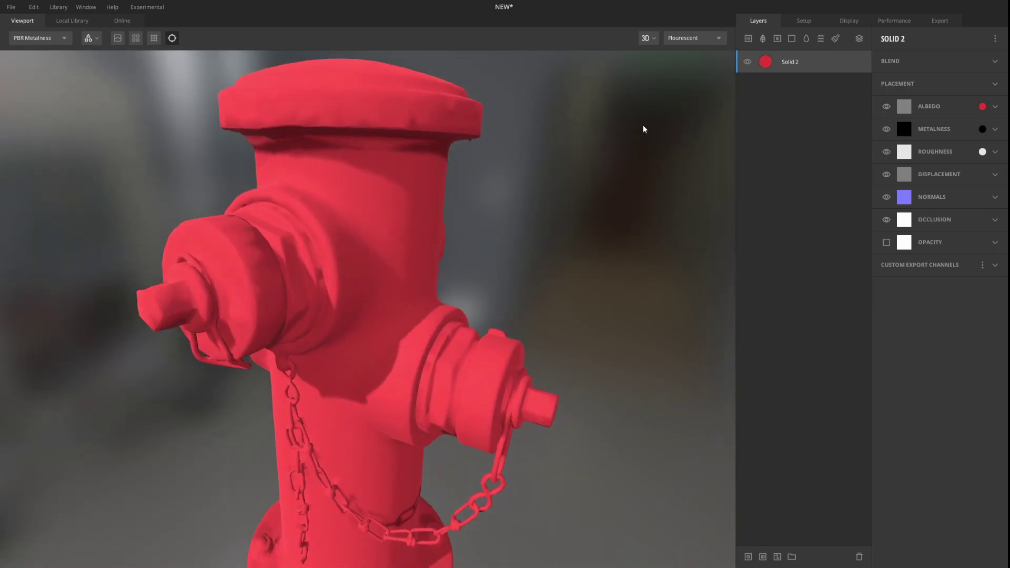
pyautogui.moveTo(561, 245); pyautogui.dragTo(415, 219)
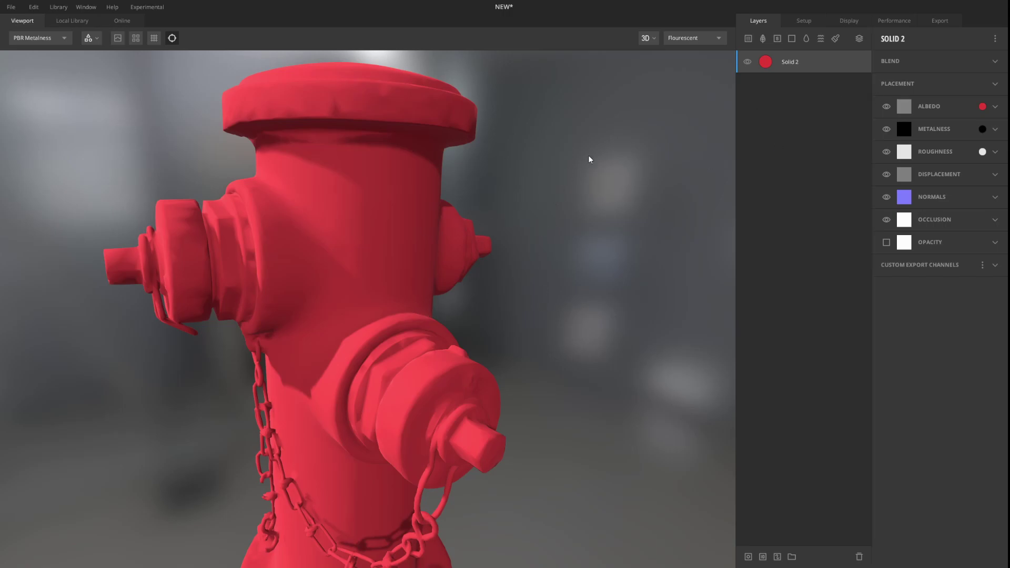
pyautogui.moveTo(657, 238); pyautogui.dragTo(476, 232)
pyautogui.scroll(-3, 475, 228)
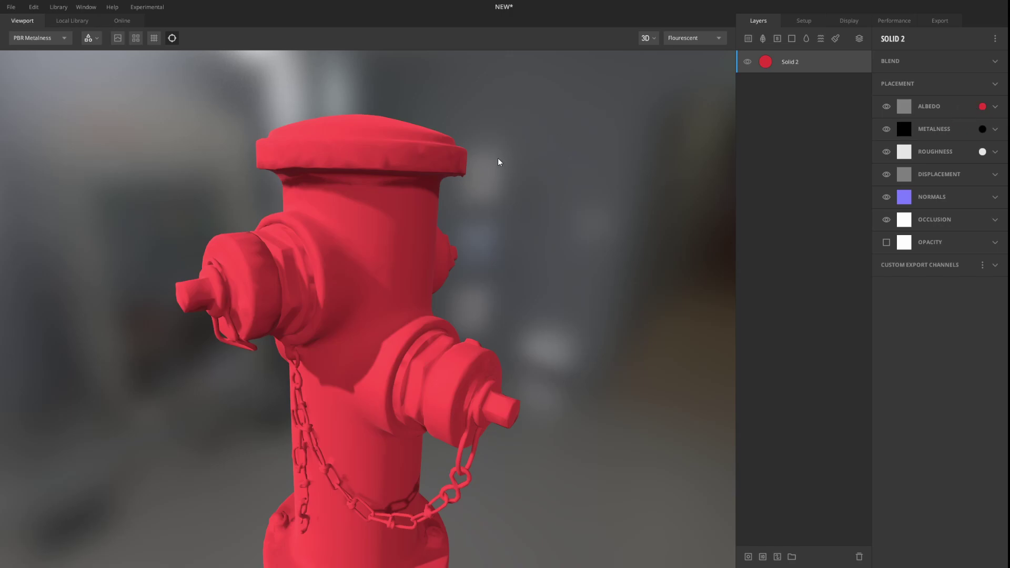
pyautogui.moveTo(498, 158); pyautogui.dragTo(517, 121, button='middle')
pyautogui.moveTo(539, 157); pyautogui.dragTo(499, 157)
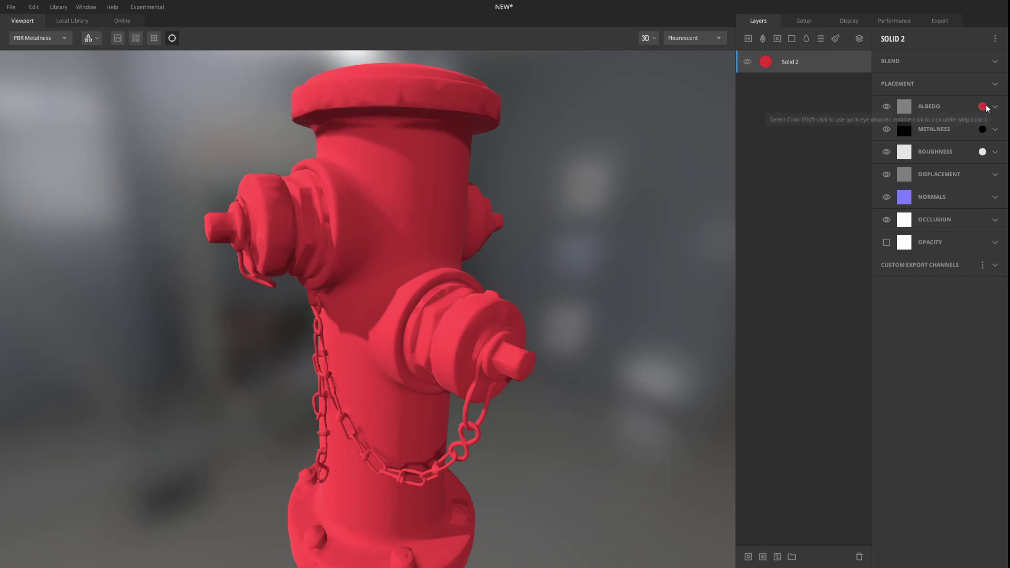
# Step: Set the solid layer's metalness and albedo colours to white
pyautogui.scroll(3, 453, 223)
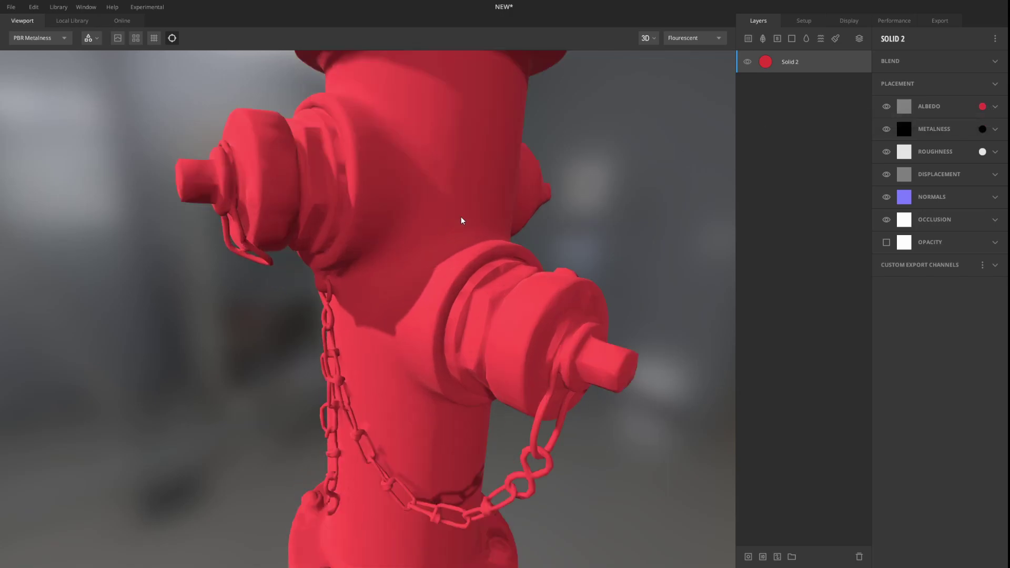
pyautogui.scroll(2, 702, 169)
pyautogui.click(982, 129)
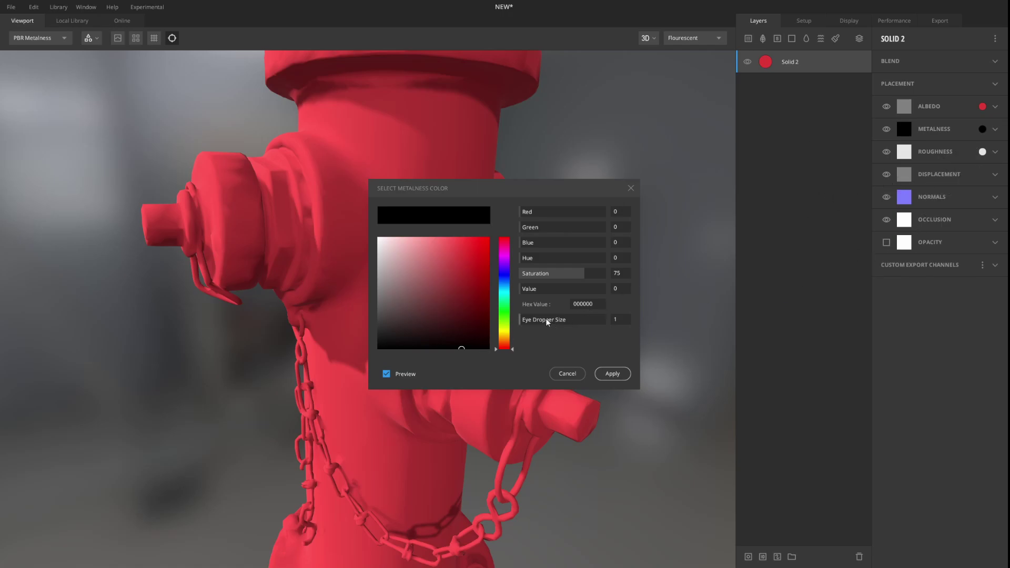
pyautogui.moveTo(408, 348)
pyautogui.mouseDown()
pyautogui.moveTo(366, 322)
pyautogui.moveTo(354, 253)
pyautogui.moveTo(360, 320)
pyautogui.mouseUp()
pyautogui.moveTo(553, 287); pyautogui.dragTo(524, 287)
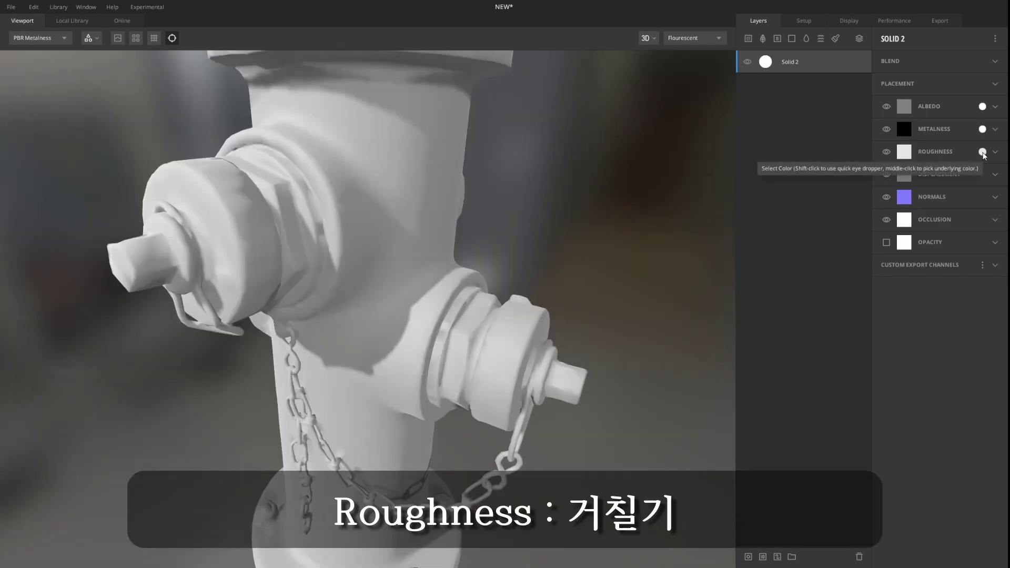
# Step: Set the solid layer's roughness colour to the near-black 0D0D0D to make the fire hydrant mirror-like
pyautogui.moveTo(447, 181); pyautogui.dragTo(471, 225)
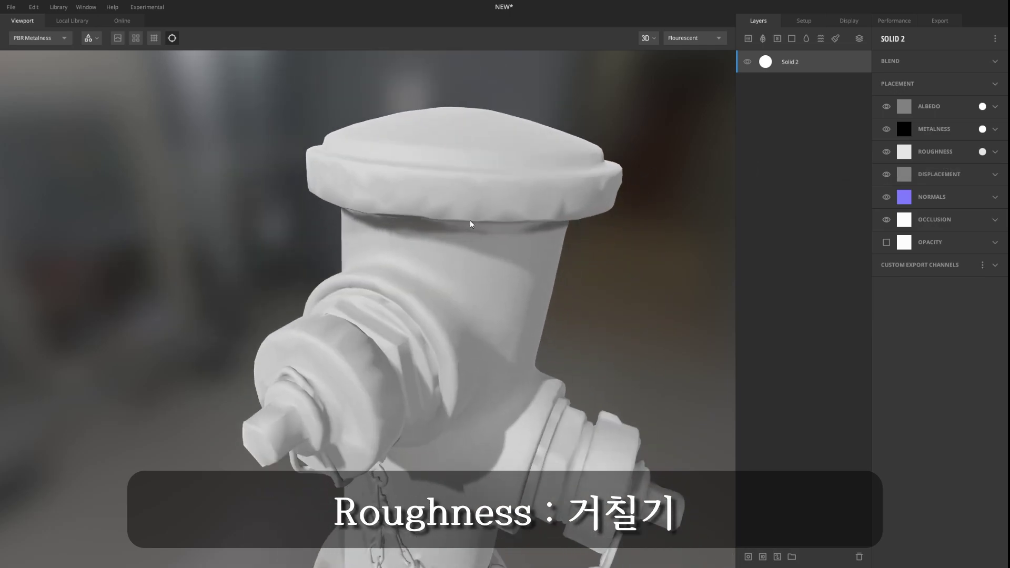
pyautogui.scroll(3, 466, 248)
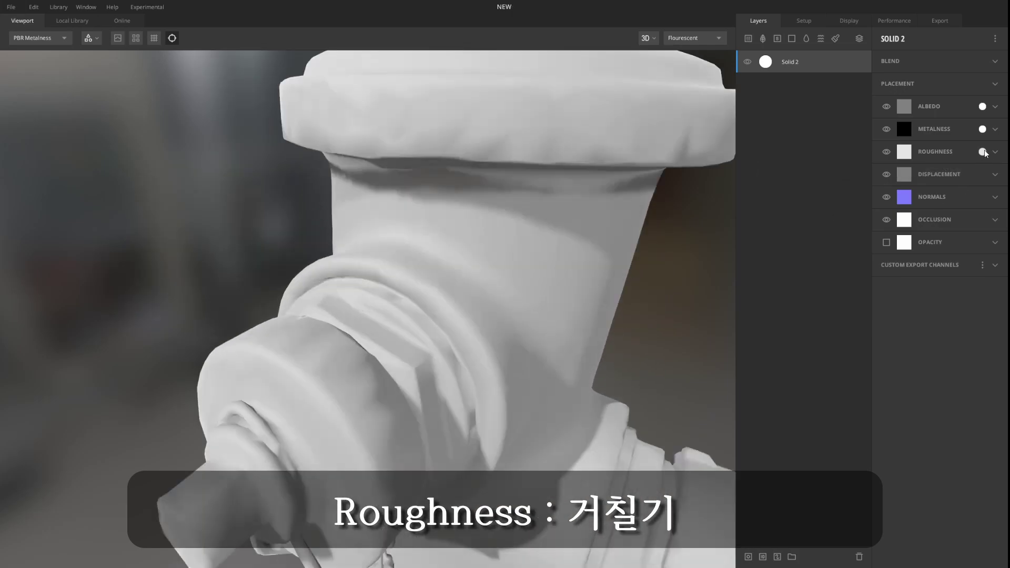
pyautogui.click(982, 152)
pyautogui.click(379, 246)
pyautogui.moveTo(380, 248)
pyautogui.mouseDown()
pyautogui.moveTo(374, 234)
pyautogui.moveTo(361, 314)
pyautogui.moveTo(346, 341)
pyautogui.mouseUp()
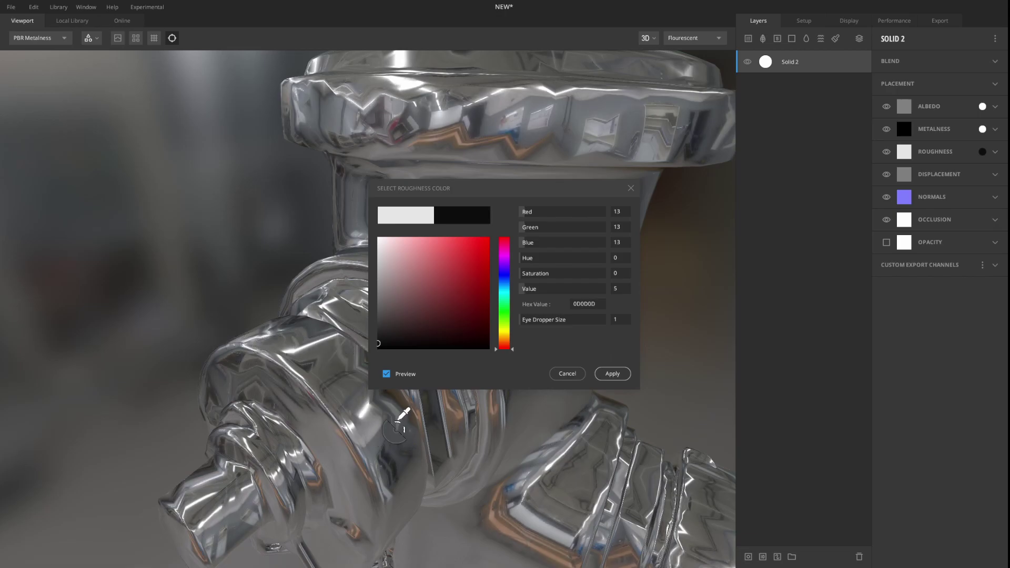
pyautogui.moveTo(463, 310); pyautogui.dragTo(311, 229)
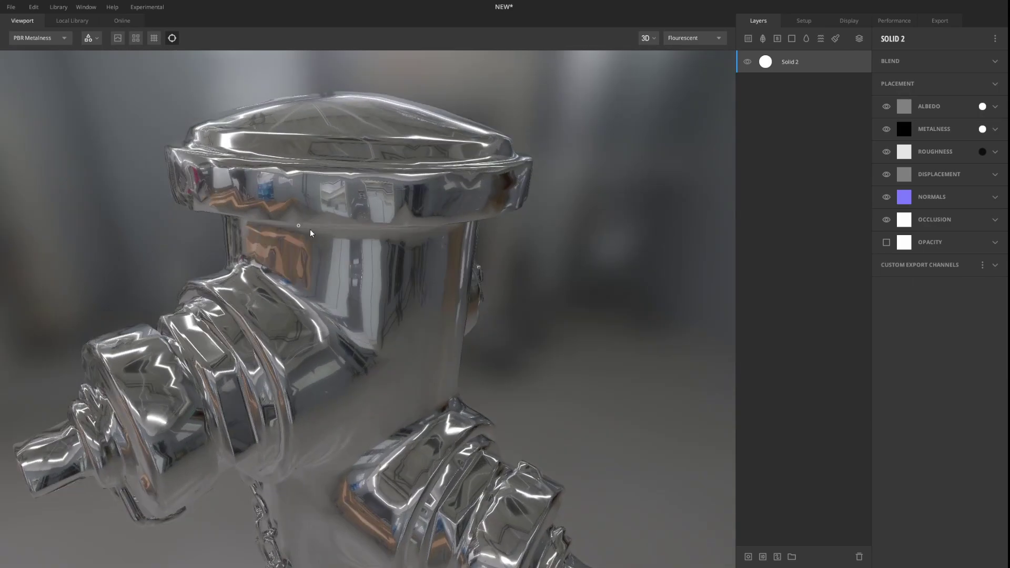
# Step: Raise the solid layer's roughness slightly to a dark grey and inspect the softened reflections on the hydrant
pyautogui.click(983, 152)
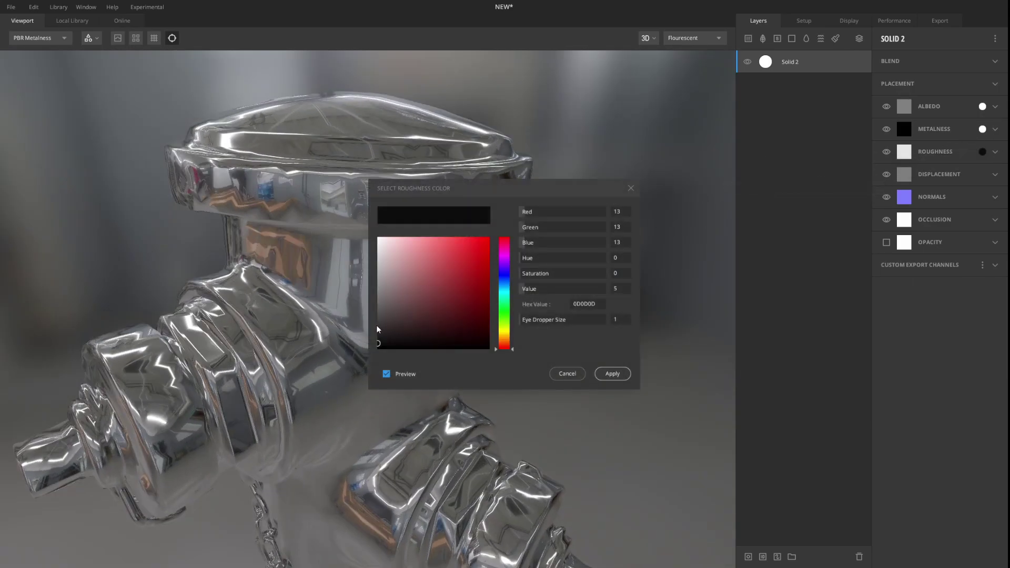
pyautogui.moveTo(377, 339)
pyautogui.mouseDown()
pyautogui.moveTo(351, 268)
pyautogui.moveTo(347, 347)
pyautogui.moveTo(322, 234)
pyautogui.moveTo(332, 289)
pyautogui.moveTo(305, 346)
pyautogui.mouseUp()
pyautogui.click(611, 374)
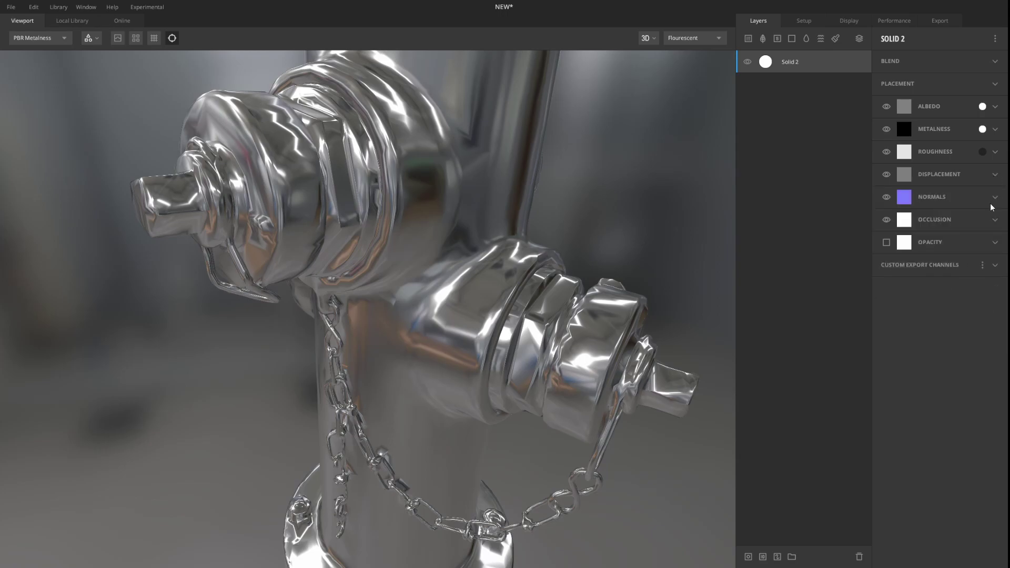
pyautogui.moveTo(336, 157); pyautogui.dragTo(363, 200)
pyautogui.moveTo(514, 203); pyautogui.dragTo(499, 247)
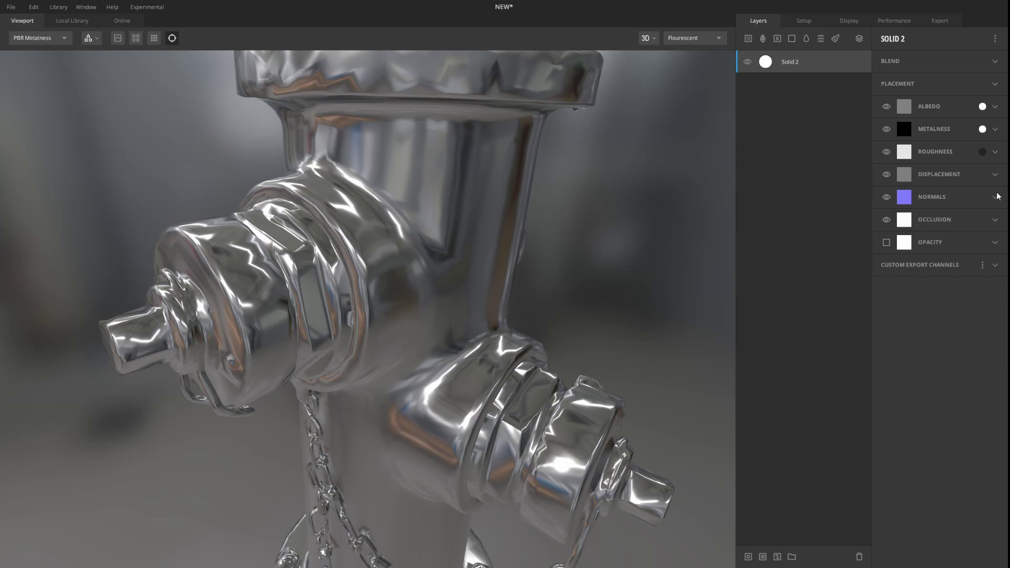
pyautogui.moveTo(401, 193); pyautogui.dragTo(390, 203, button='middle')
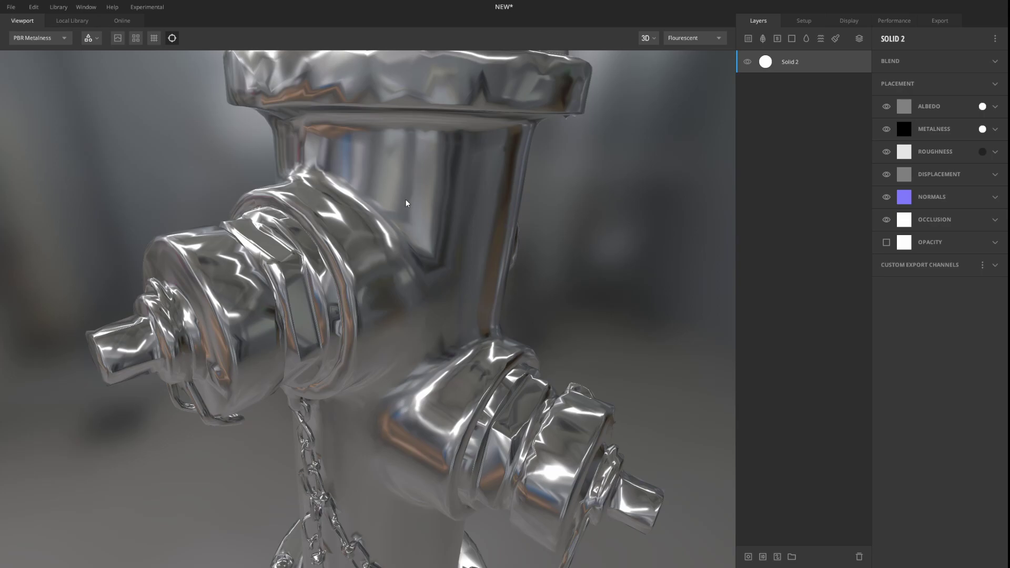
# Step: Cycle the viewport through the individual channel displays back to PBR Metalness and look into the solid layer's Normals settings
pyautogui.press('c')
pyautogui.press('c')
pyautogui.press('c')
pyautogui.press('c')
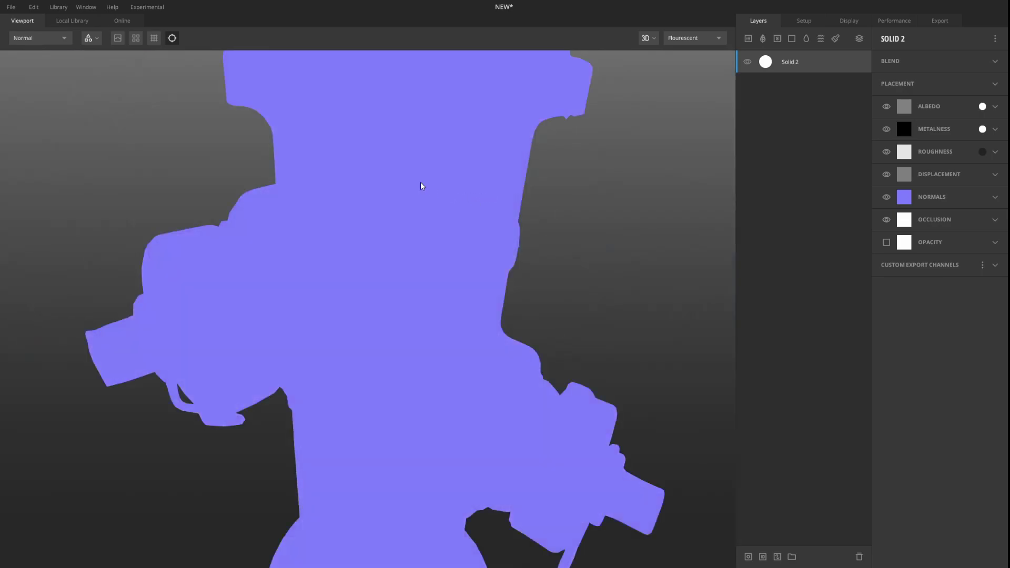
pyautogui.press('c')
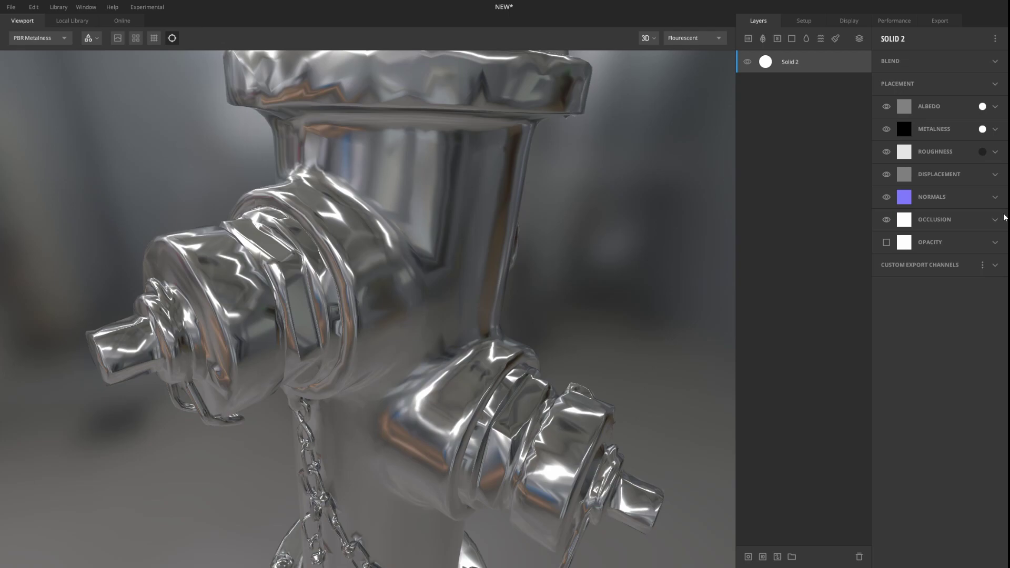
pyautogui.click(995, 197)
pyautogui.click(995, 197)
# Step: Remove the solid layer from the fire hydrant and start adding a surface layer from the local library
pyautogui.moveTo(458, 421); pyautogui.dragTo(479, 236, button='middle')
pyautogui.scroll(-5, 478, 236)
pyautogui.moveTo(512, 199); pyautogui.dragTo(479, 225, button='middle')
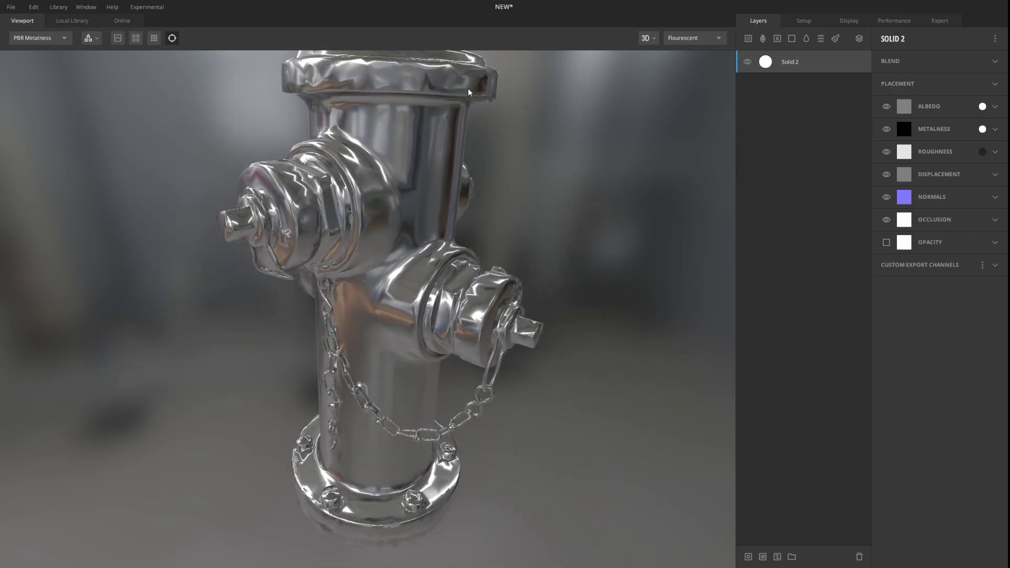
pyautogui.moveTo(468, 92); pyautogui.dragTo(511, 122)
pyautogui.moveTo(499, 260); pyautogui.dragTo(527, 235)
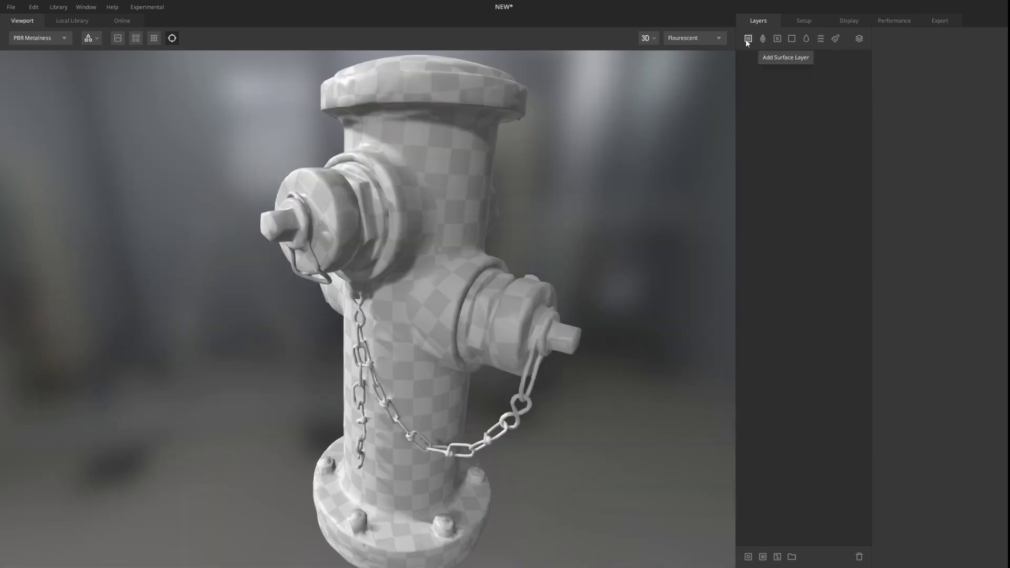
pyautogui.click(748, 38)
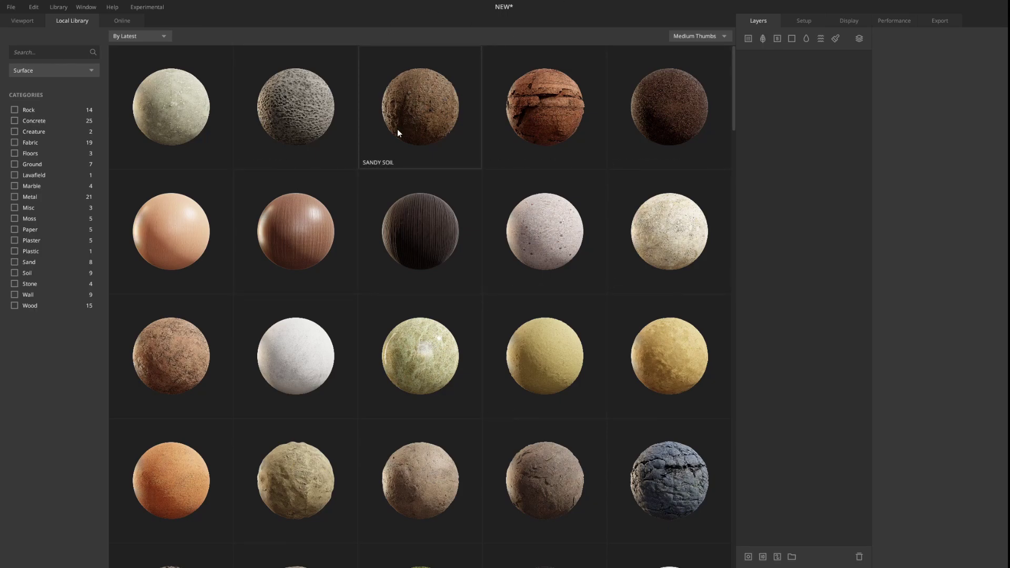
pyautogui.scroll(-2, 158, 166)
pyautogui.scroll(2, 147, 178)
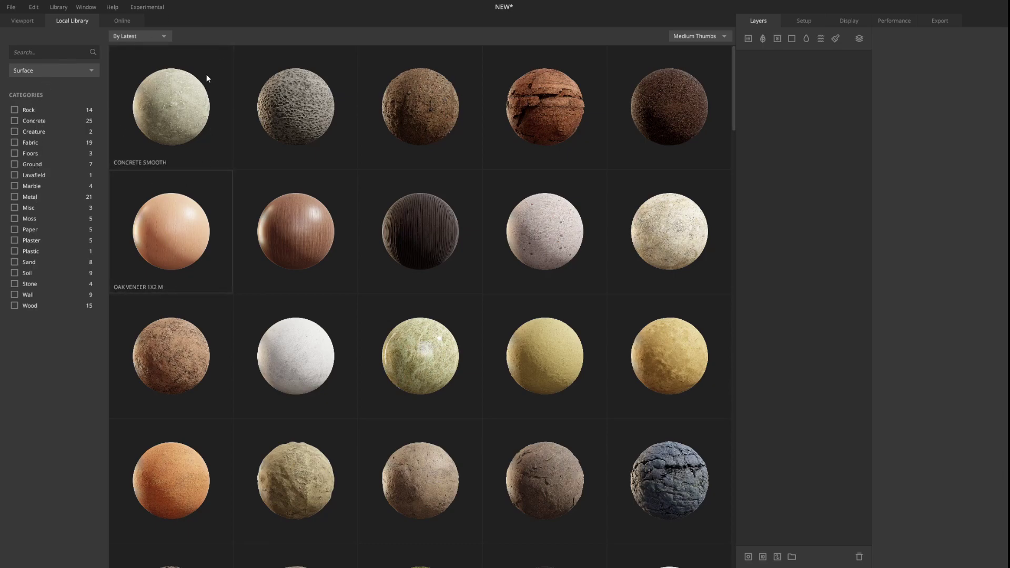
# Step: Filter the local library's surfaces to the Metal category and look through them
pyautogui.click(16, 197)
pyautogui.scroll(-2, 379, 158)
pyautogui.scroll(2, 368, 137)
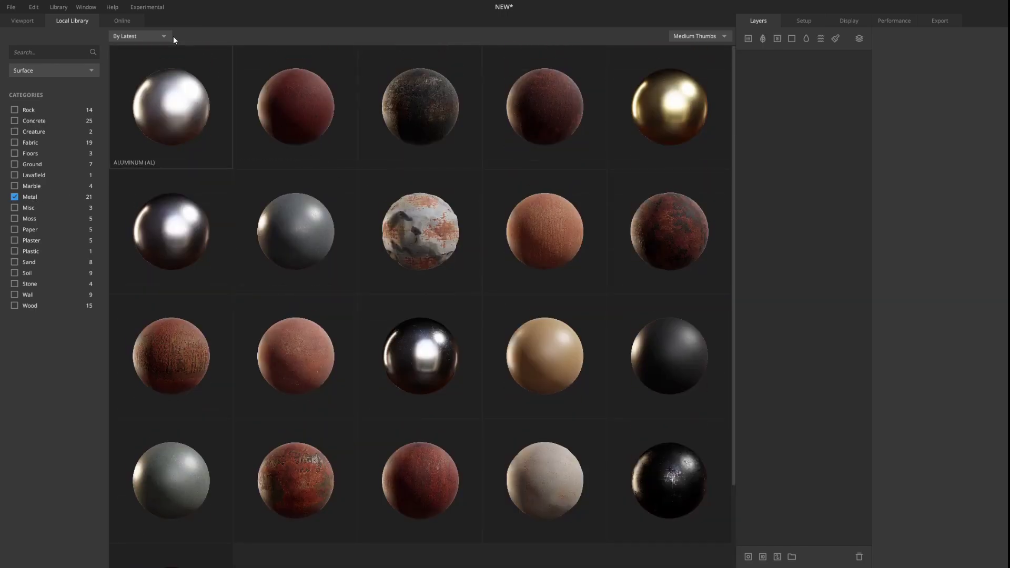
# Step: Browse the Metal category of surfaces in the online library
pyautogui.click(117, 21)
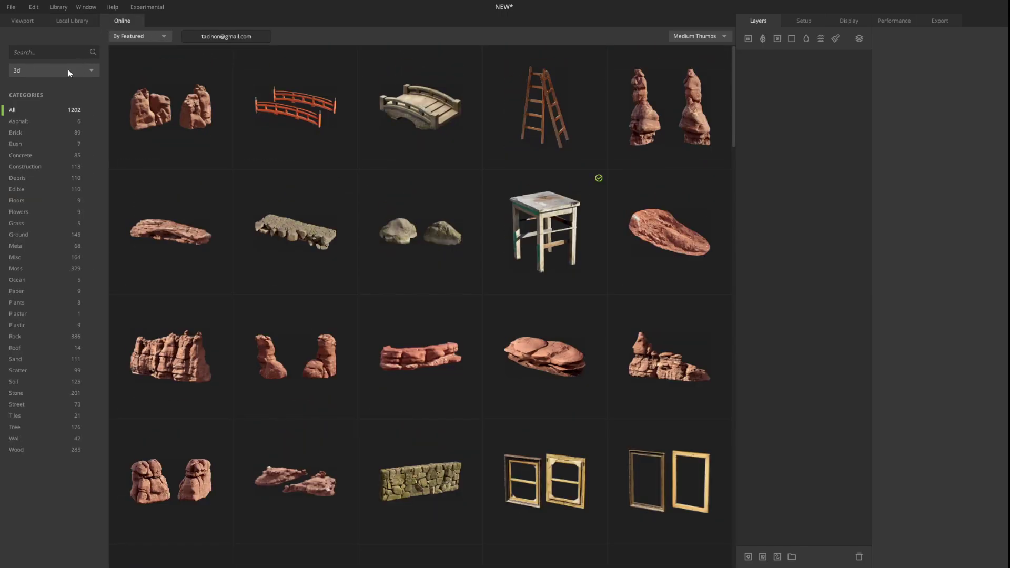
pyautogui.click(47, 70)
pyautogui.click(45, 96)
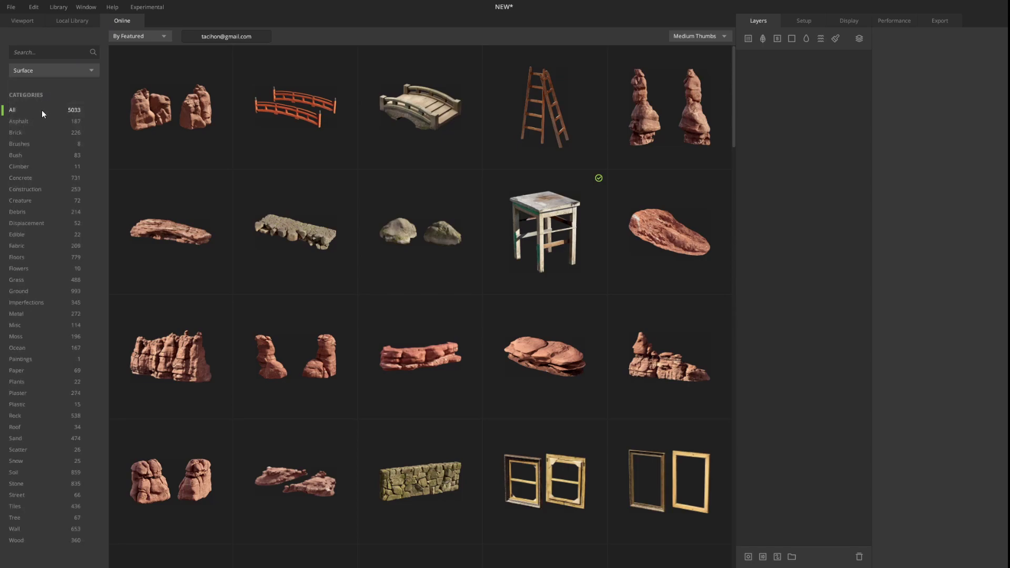
pyautogui.click(26, 314)
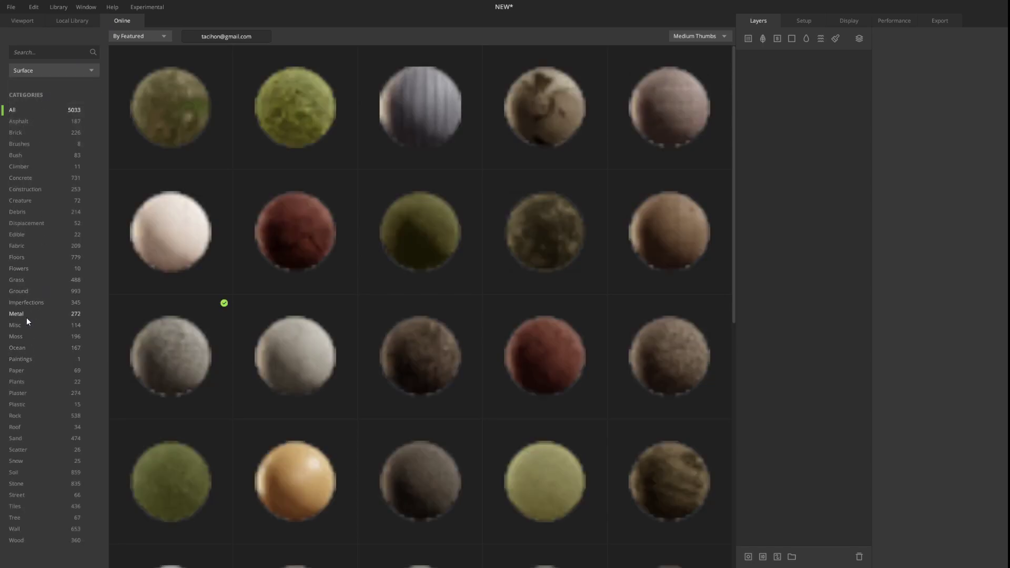
pyautogui.scroll(-3, 252, 213)
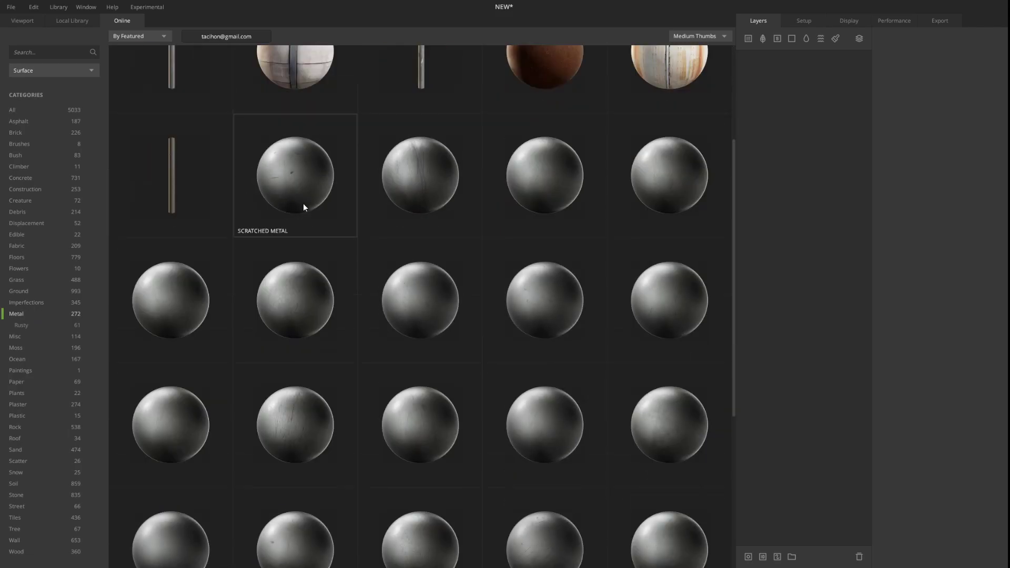
pyautogui.scroll(-4, 303, 203)
pyautogui.scroll(-5, 302, 216)
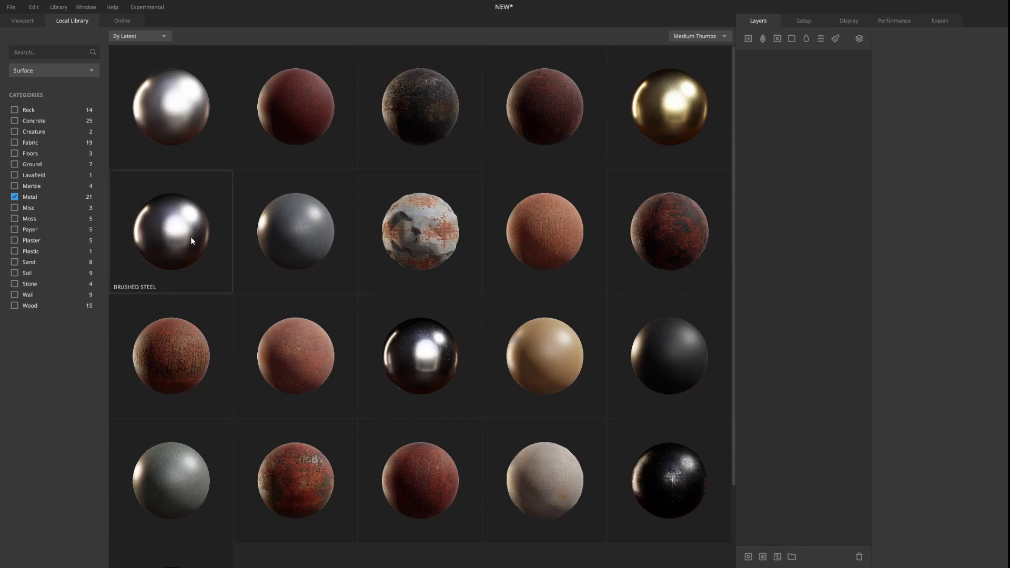
# Step: Add the local library's Brushed Steel surface as a layer on the fire hydrant and inspect it up close
pyautogui.doubleClick(190, 237)
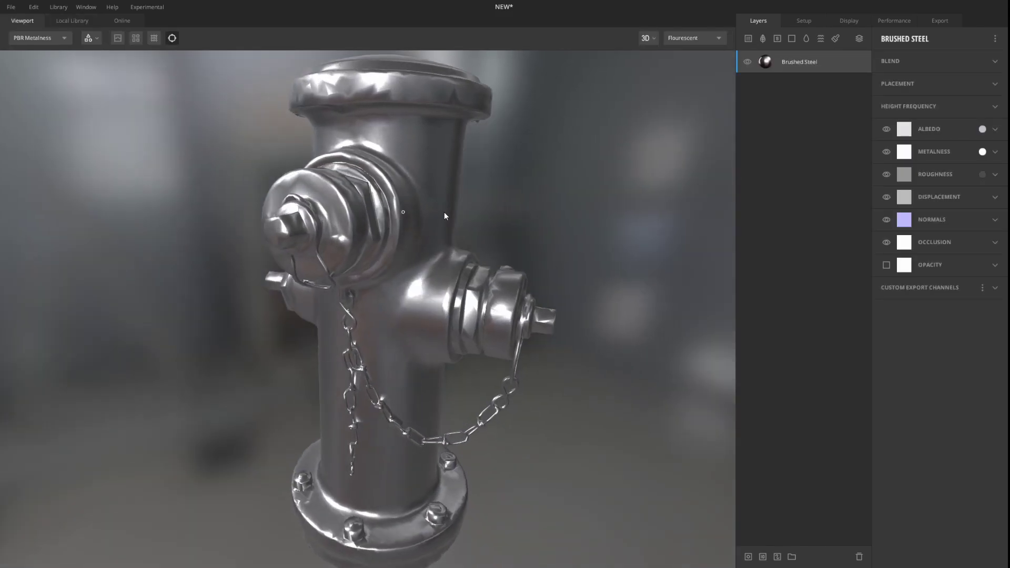
pyautogui.scroll(5, 444, 212)
pyautogui.moveTo(434, 215); pyautogui.dragTo(442, 243)
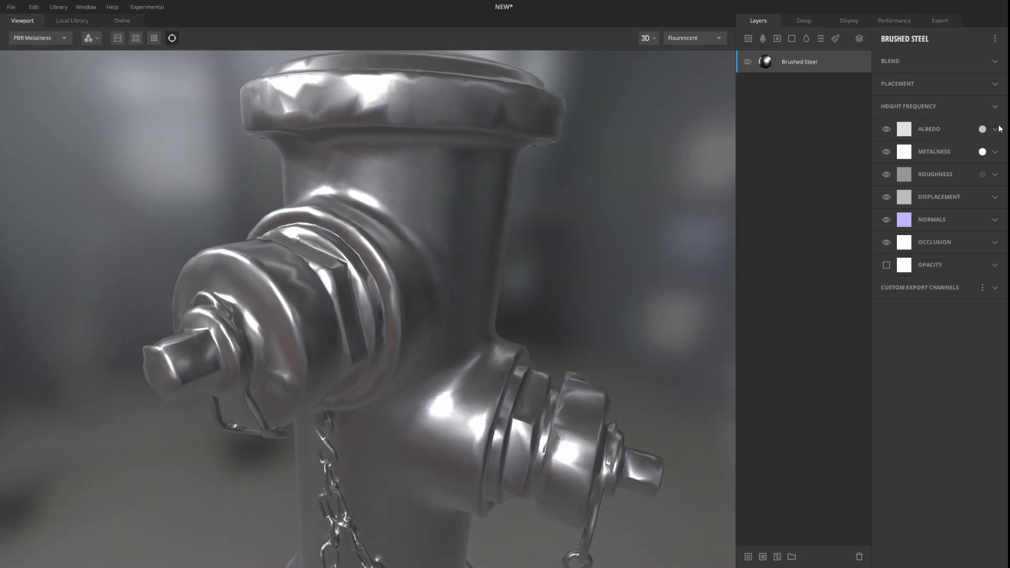
# Step: Set the Brushed Steel layer's albedo colour to the dark red 9B3C3A and view the hydrant from several angles
pyautogui.click(983, 129)
pyautogui.moveTo(509, 252)
pyautogui.mouseDown()
pyautogui.moveTo(504, 347)
pyautogui.moveTo(442, 272)
pyautogui.moveTo(446, 281)
pyautogui.mouseUp()
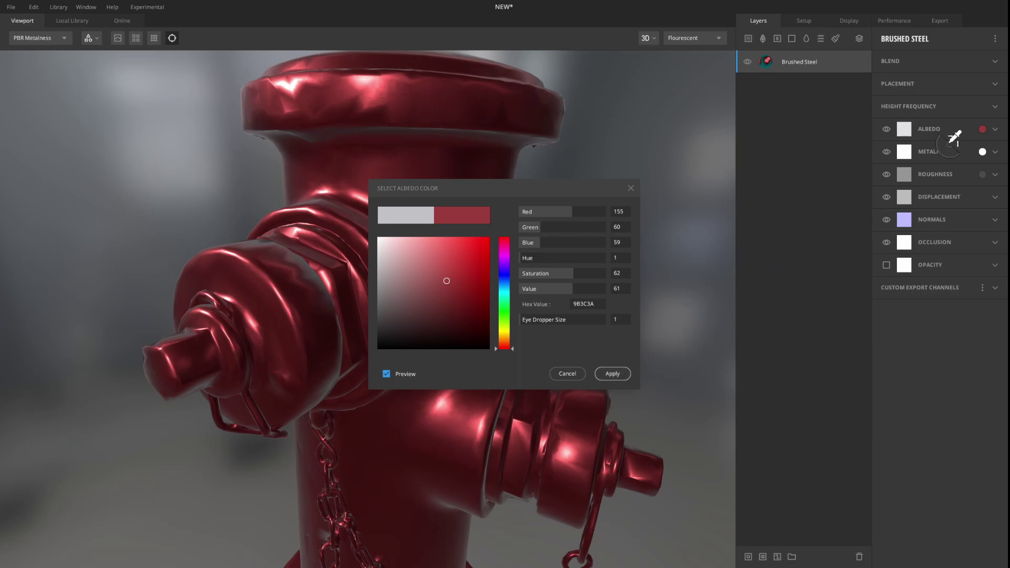
pyautogui.click(610, 374)
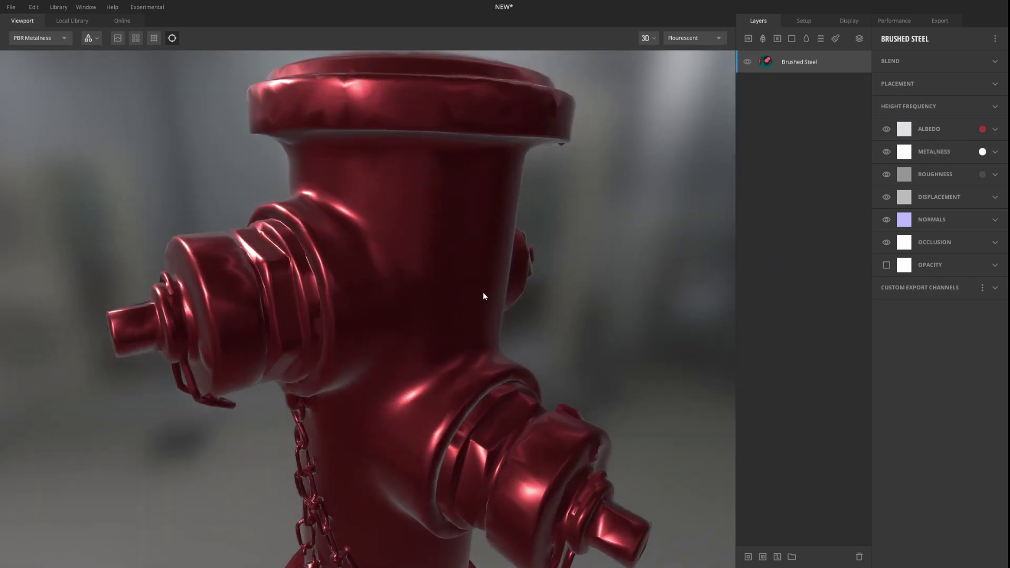
pyautogui.moveTo(483, 292); pyautogui.dragTo(522, 287)
pyautogui.moveTo(435, 205); pyautogui.dragTo(438, 221)
pyautogui.moveTo(372, 139); pyautogui.dragTo(506, 188)
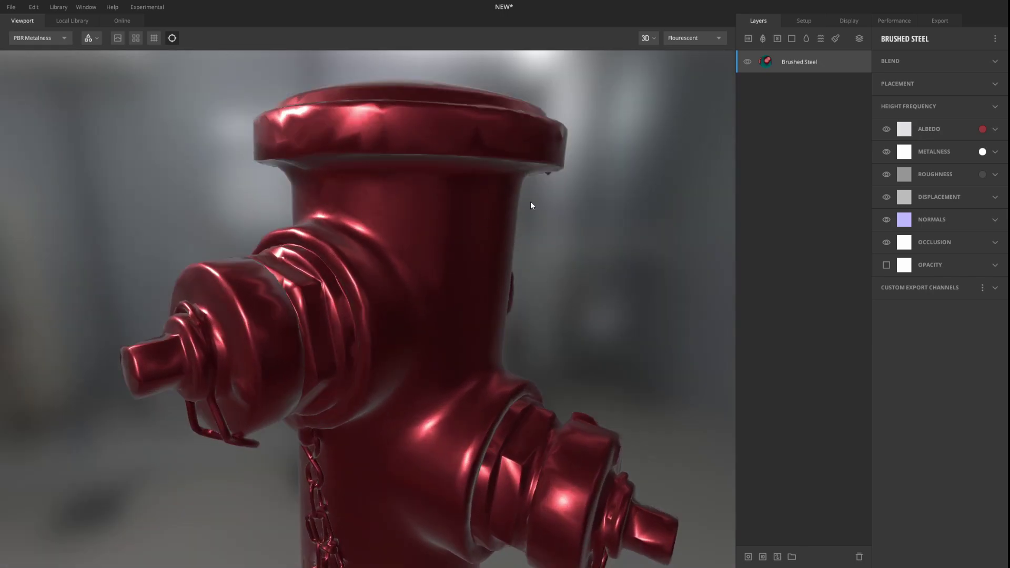
# Step: Set the Brushed Steel layer's metalness colour to the dark grey 272727
pyautogui.click(983, 151)
pyautogui.moveTo(388, 307); pyautogui.dragTo(353, 335)
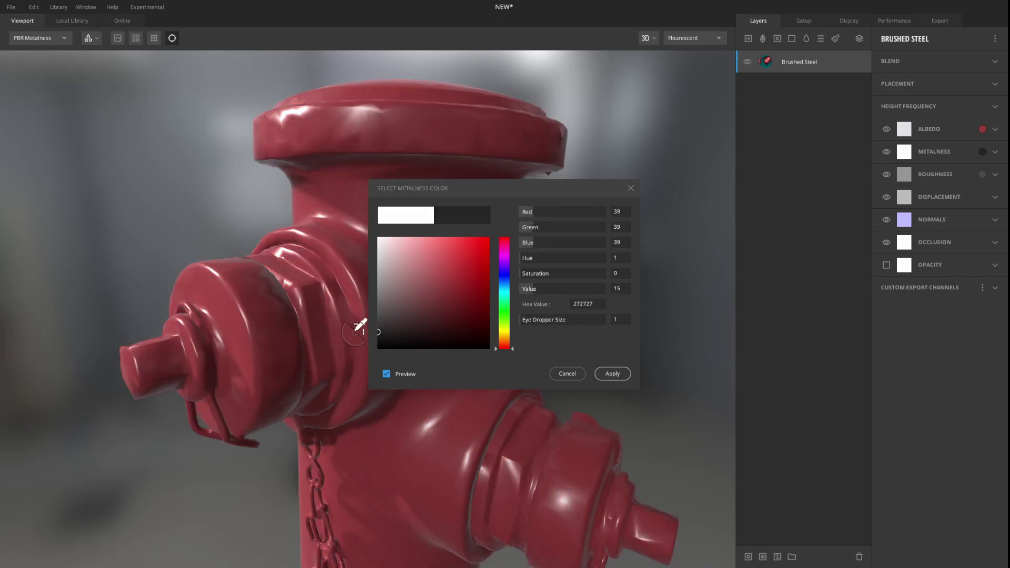
pyautogui.click(613, 374)
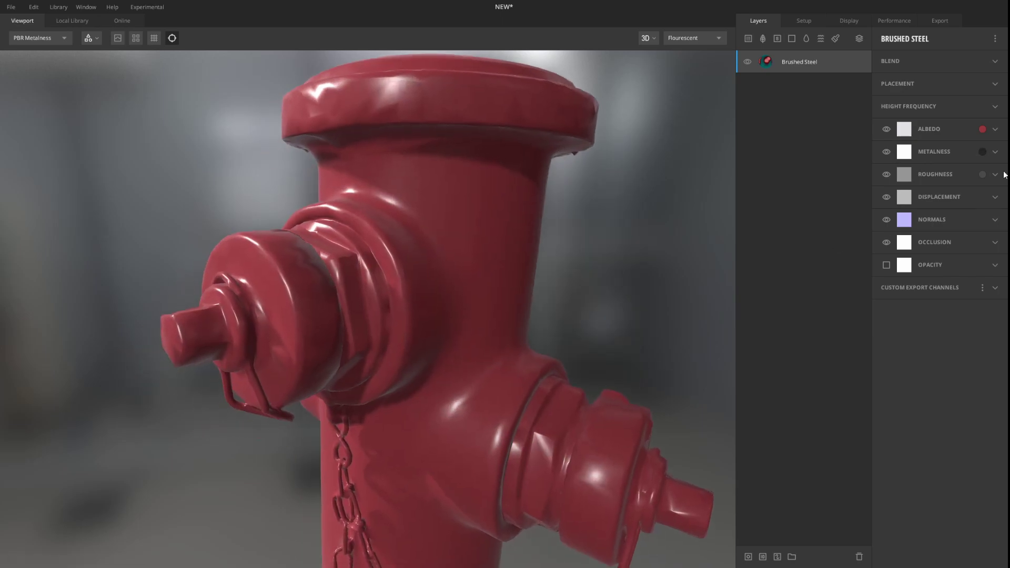
# Step: Set the Brushed Steel layer's roughness colour to a medium grey and deepen its albedo to a darker red
pyautogui.click(983, 175)
pyautogui.moveTo(392, 303); pyautogui.dragTo(376, 289)
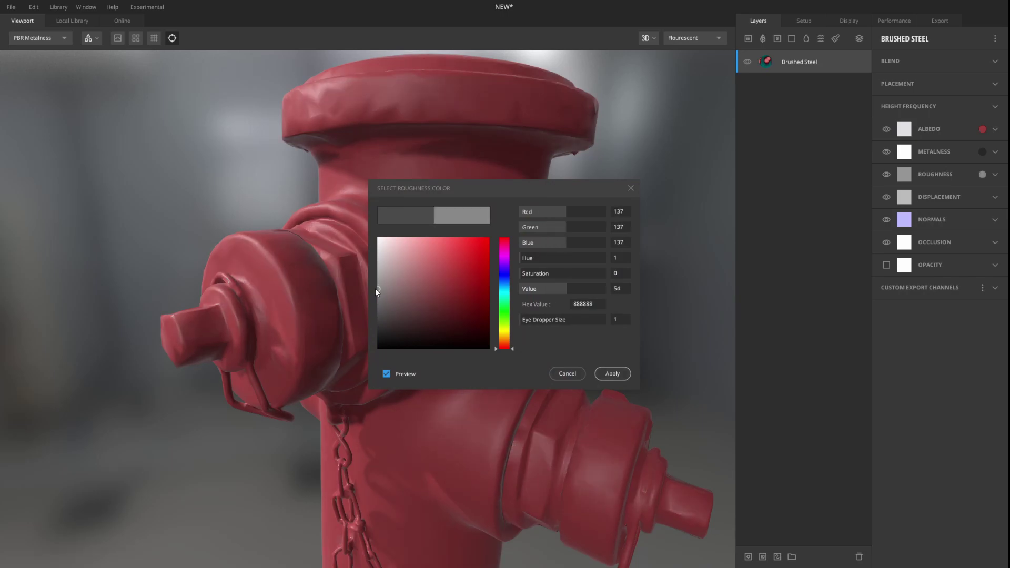
pyautogui.click(612, 374)
pyautogui.moveTo(474, 367); pyautogui.dragTo(607, 284)
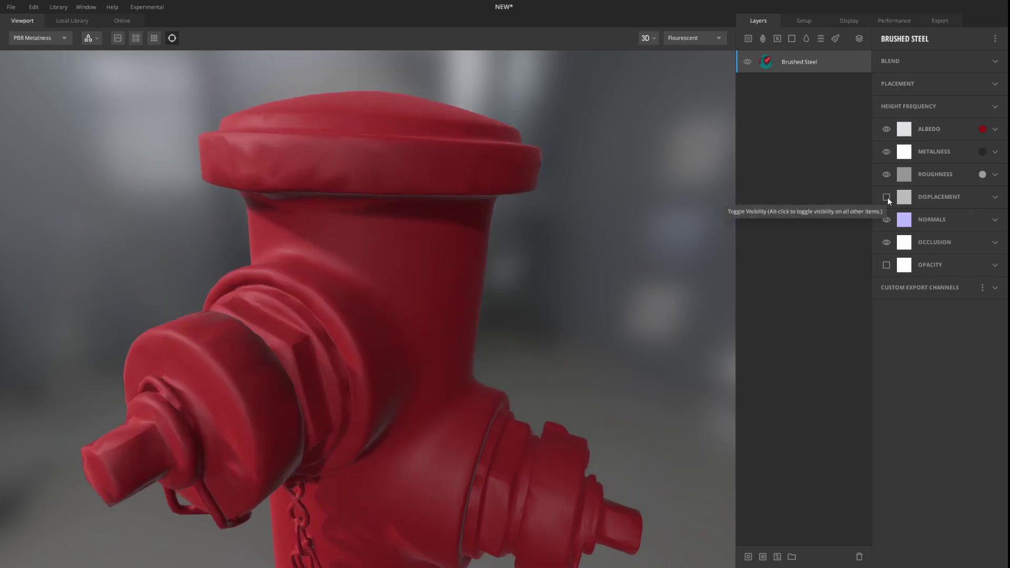
# Step: Duplicate the Brushed Steel layer
pyautogui.moveTo(532, 311); pyautogui.dragTo(551, 239)
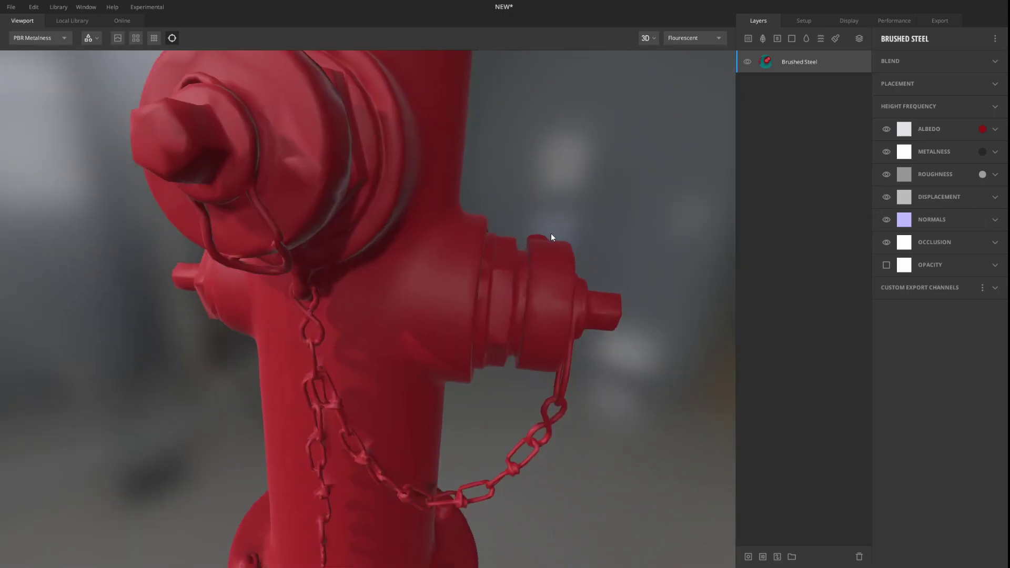
pyautogui.scroll(2, 470, 251)
pyautogui.moveTo(471, 251); pyautogui.dragTo(496, 224)
pyautogui.rightClick(808, 62)
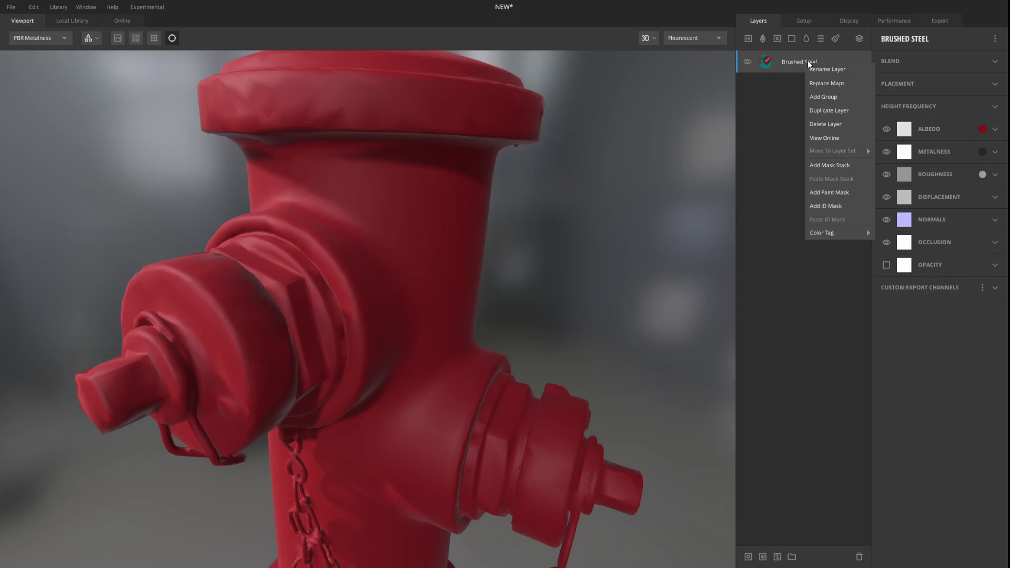
pyautogui.click(829, 113)
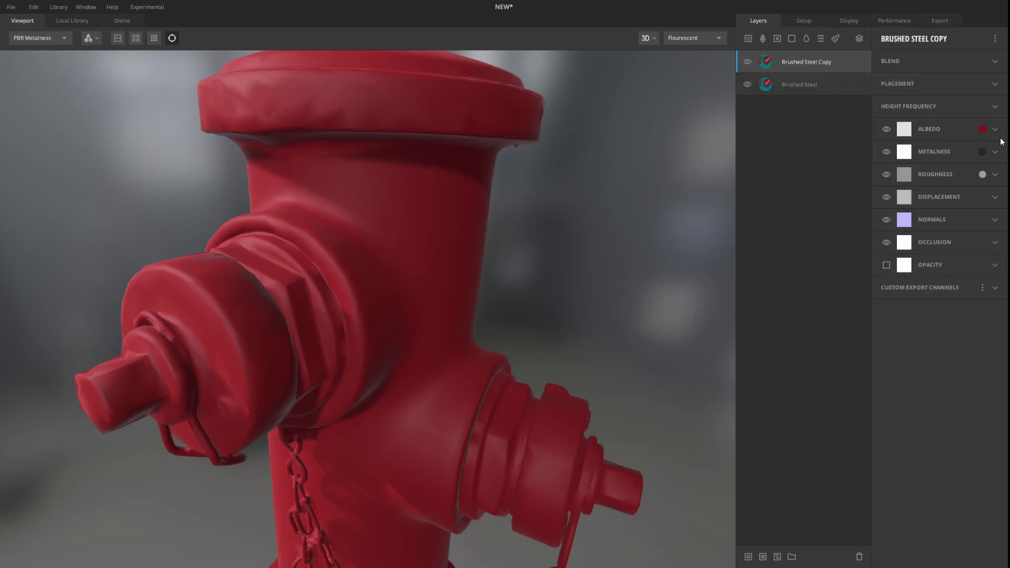
# Step: Set the Brushed Steel Copy layer's albedo colour to a slightly darker red and compare it with the original layer
pyautogui.click(982, 129)
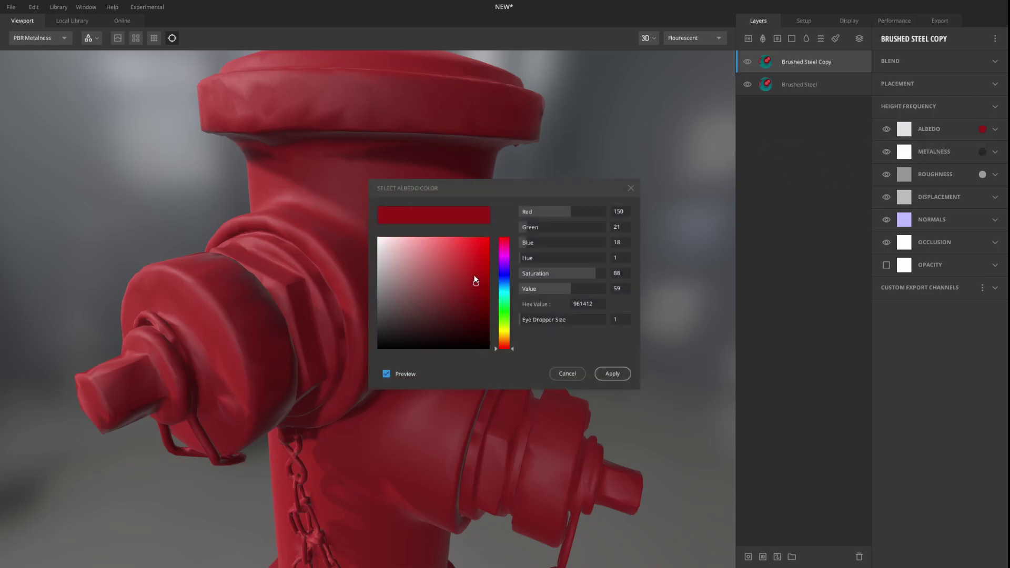
pyautogui.click(472, 288)
pyautogui.click(612, 373)
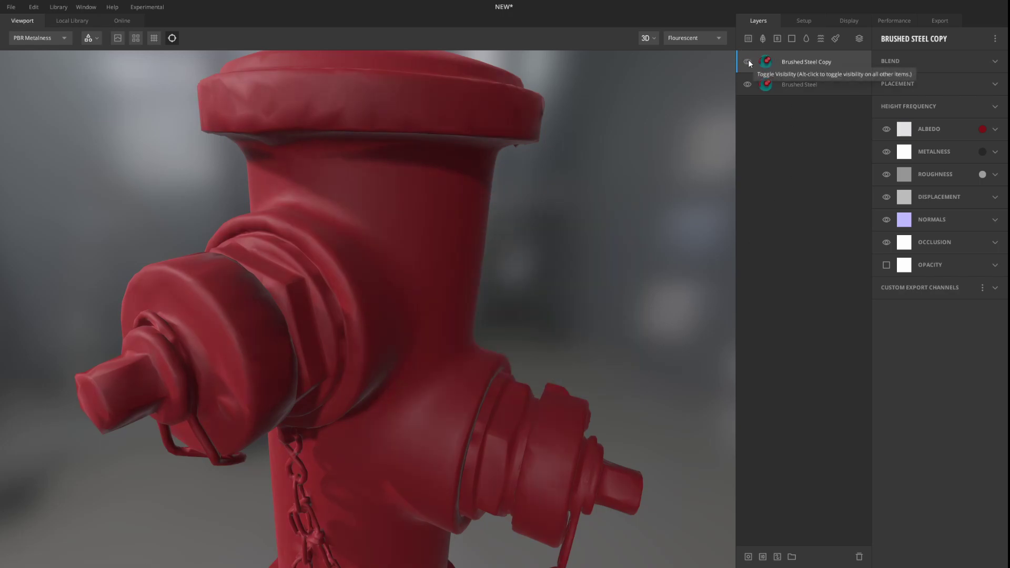
pyautogui.click(799, 84)
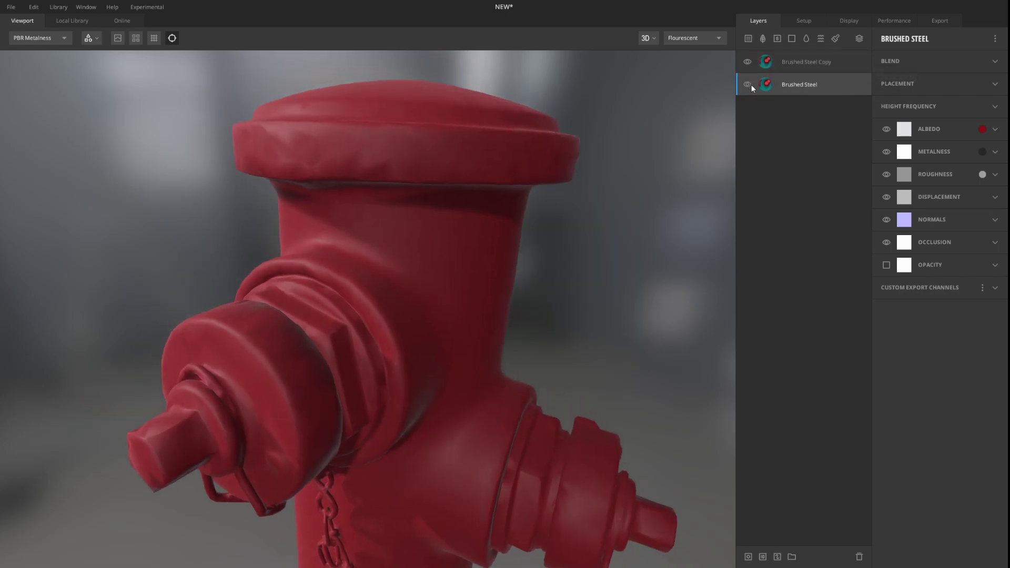
pyautogui.click(781, 65)
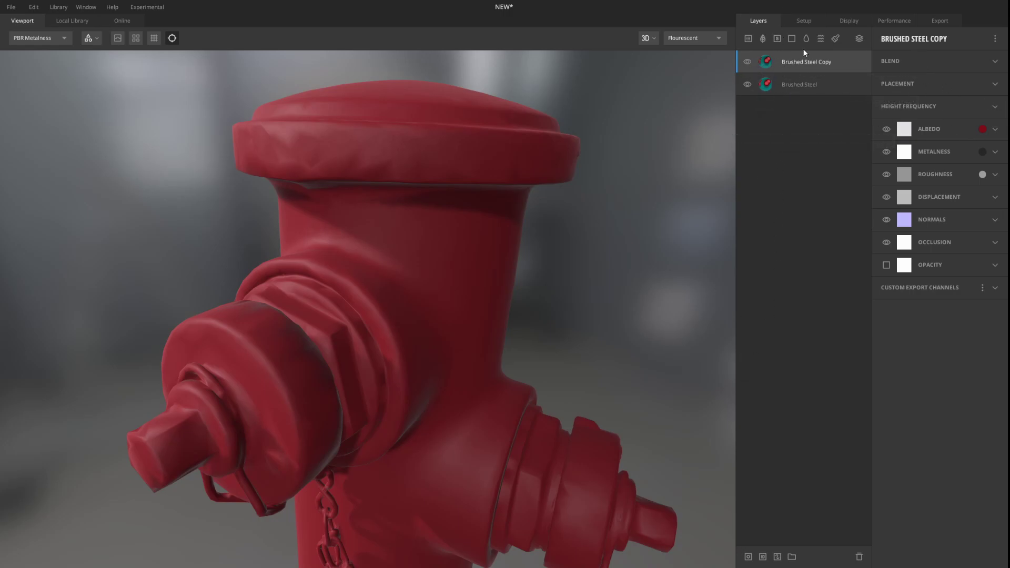
# Step: Add a mask stack to the Brushed Steel Copy layer and select its mask for editing
pyautogui.moveTo(424, 306); pyautogui.dragTo(390, 308)
pyautogui.moveTo(389, 309); pyautogui.dragTo(424, 371, button='middle')
pyautogui.scroll(3, 390, 257)
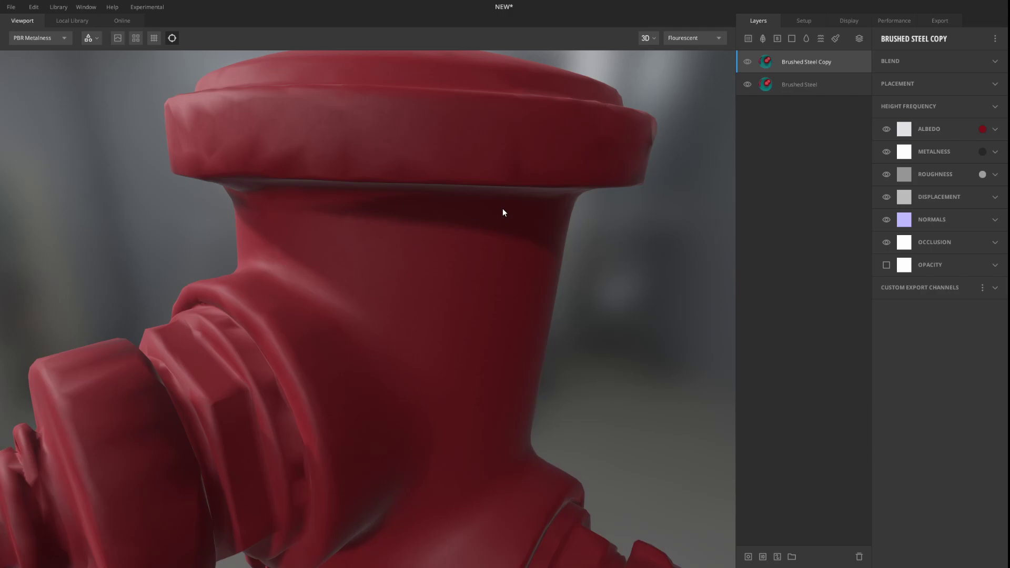
pyautogui.moveTo(503, 212); pyautogui.dragTo(487, 248)
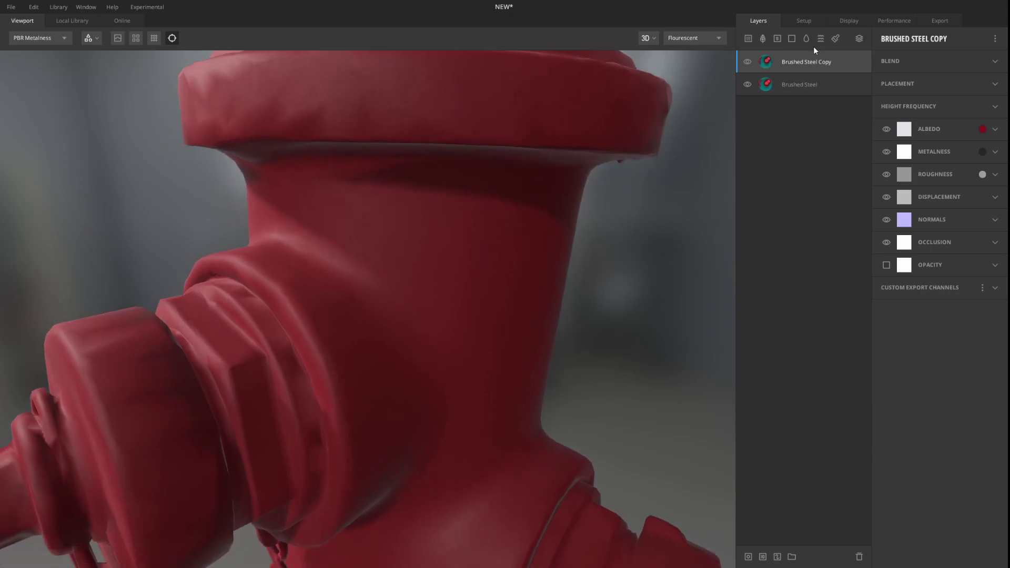
pyautogui.rightClick(794, 62)
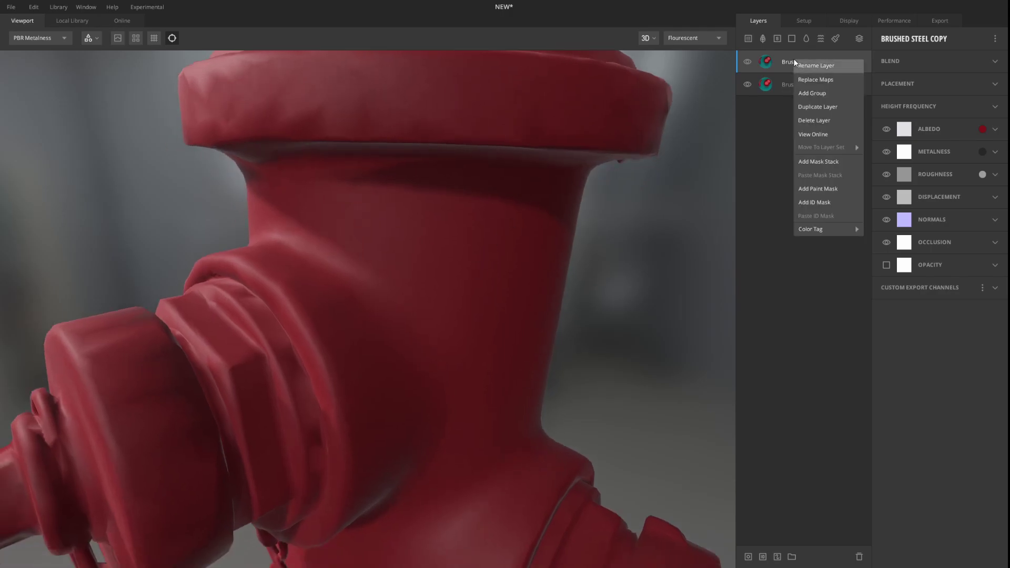
pyautogui.click(841, 163)
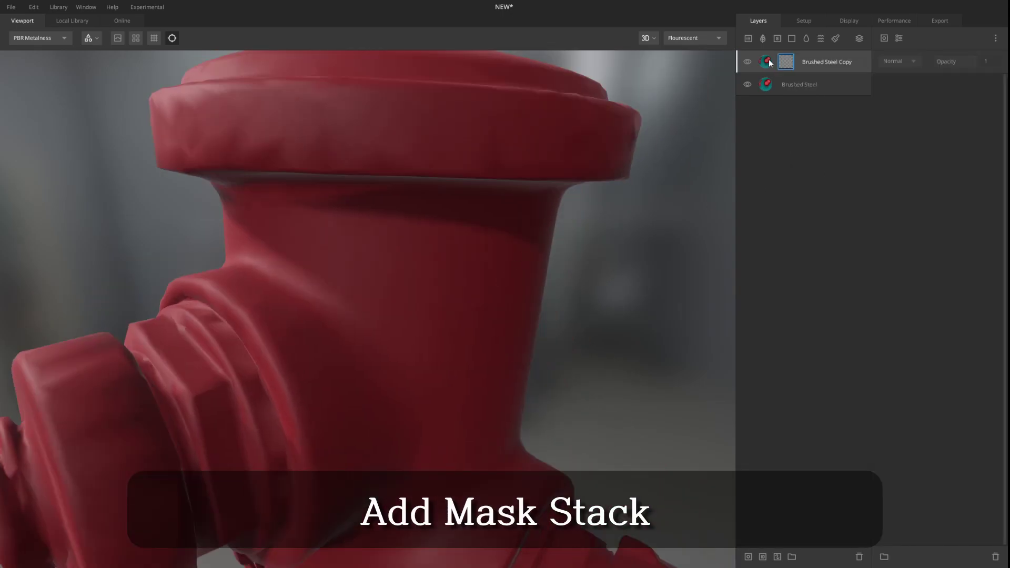
pyautogui.click(752, 62)
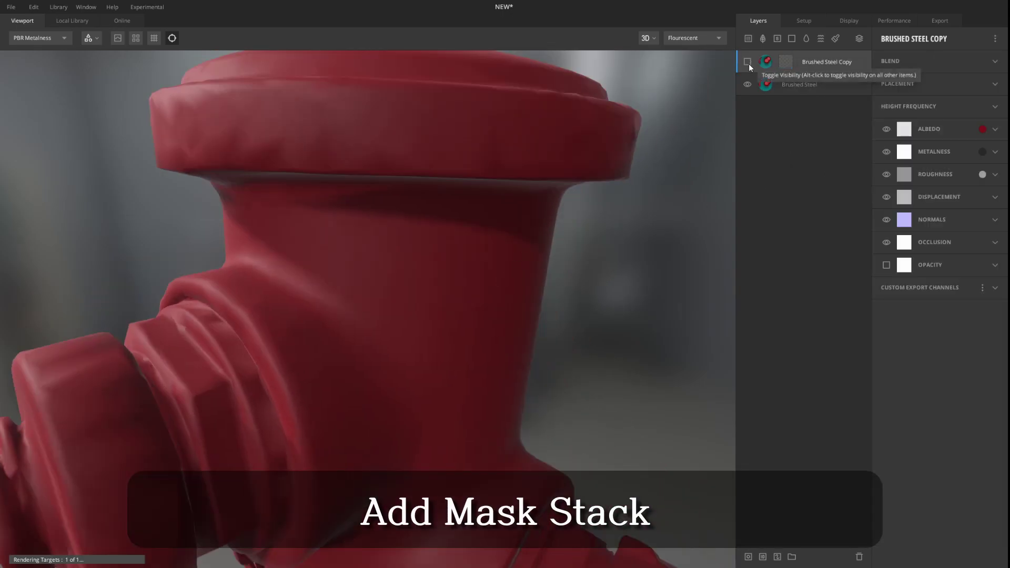
pyautogui.click(784, 67)
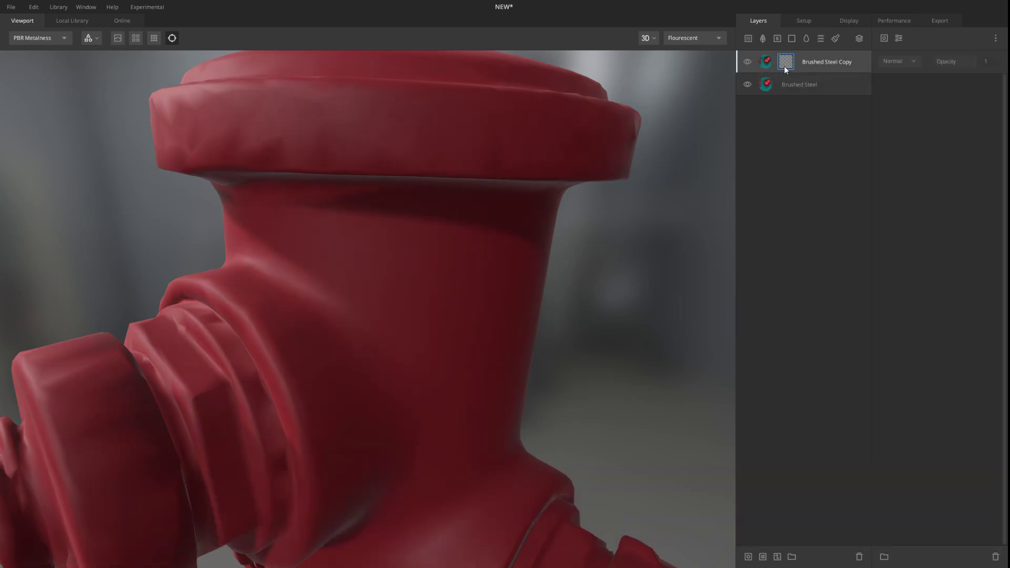
# Step: Review the available mask components, including the noise and pattern types, and the available mask modifiers
pyautogui.click(899, 38)
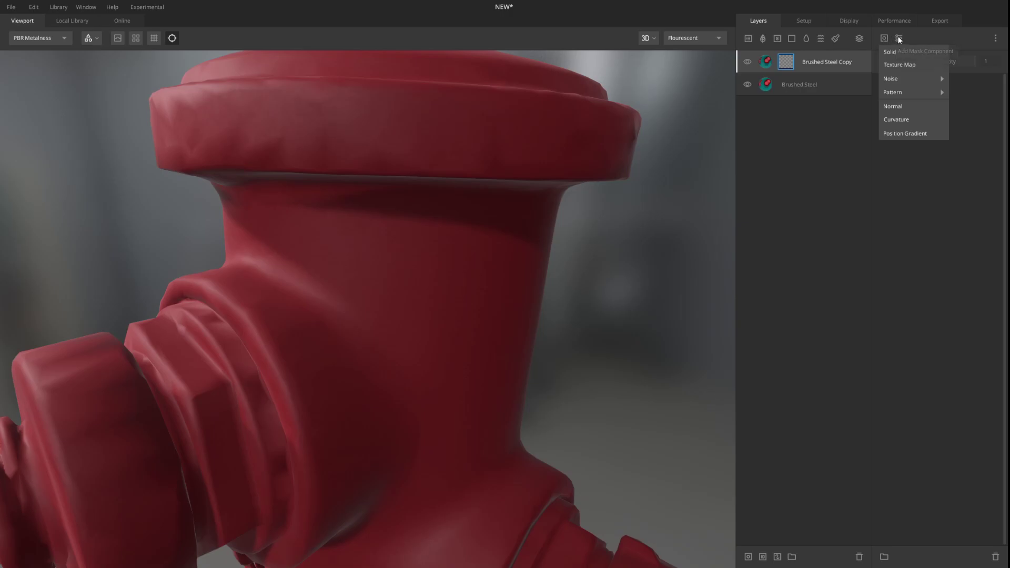
pyautogui.click(902, 38)
pyautogui.click(901, 38)
pyautogui.click(902, 38)
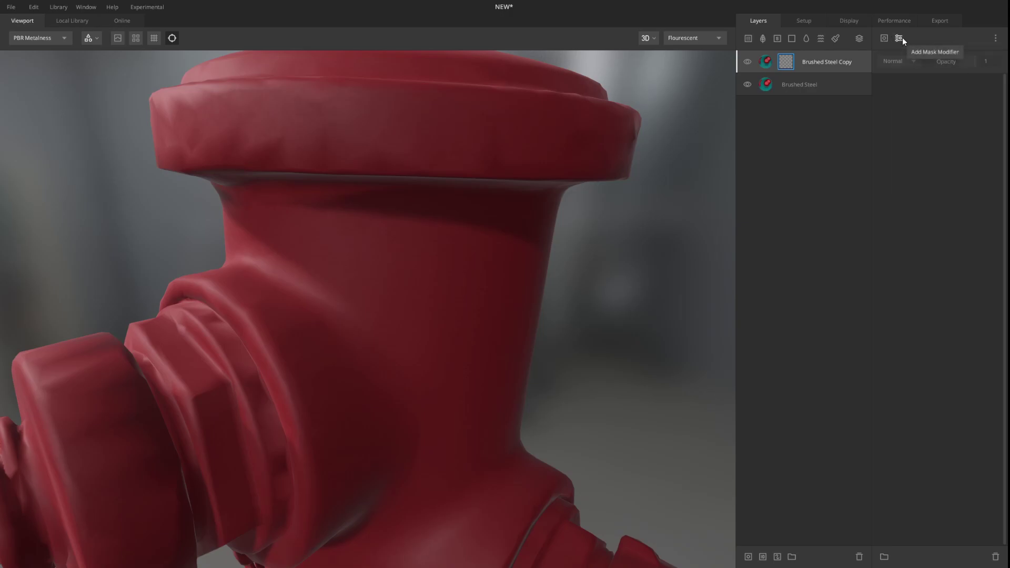
pyautogui.click(883, 38)
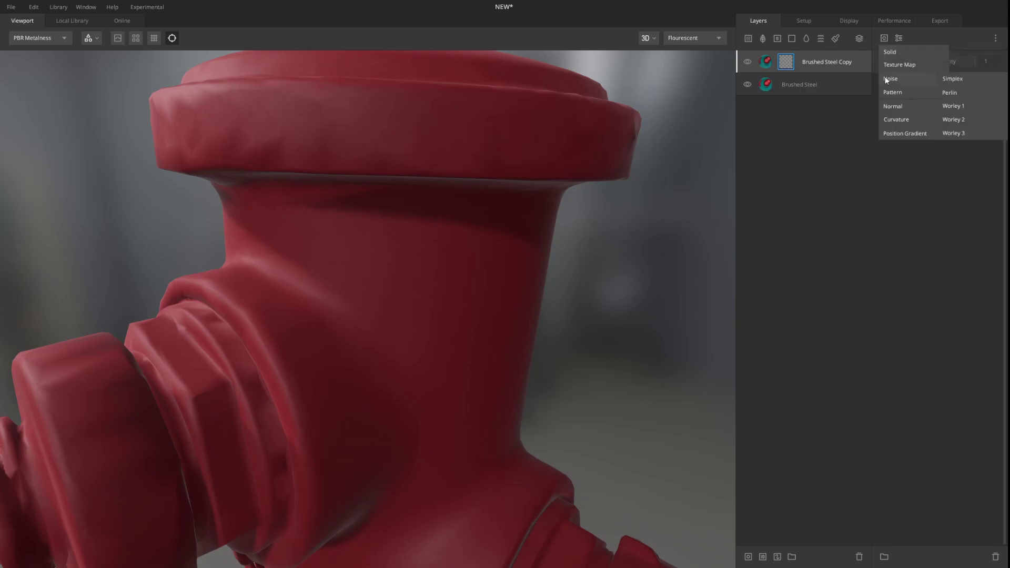
pyautogui.moveTo(897, 93)
pyautogui.click(902, 39)
pyautogui.click(903, 35)
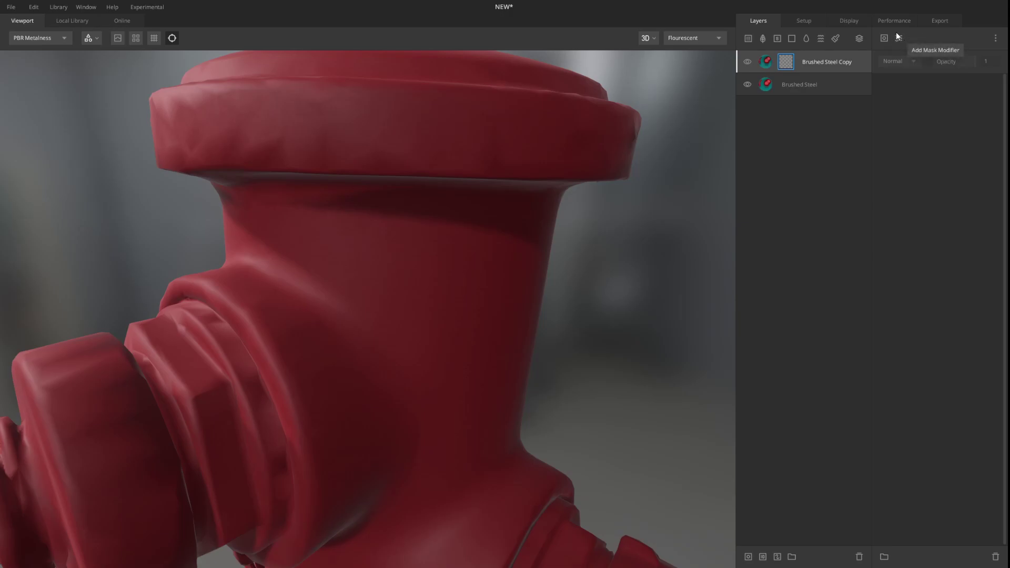
pyautogui.click(901, 39)
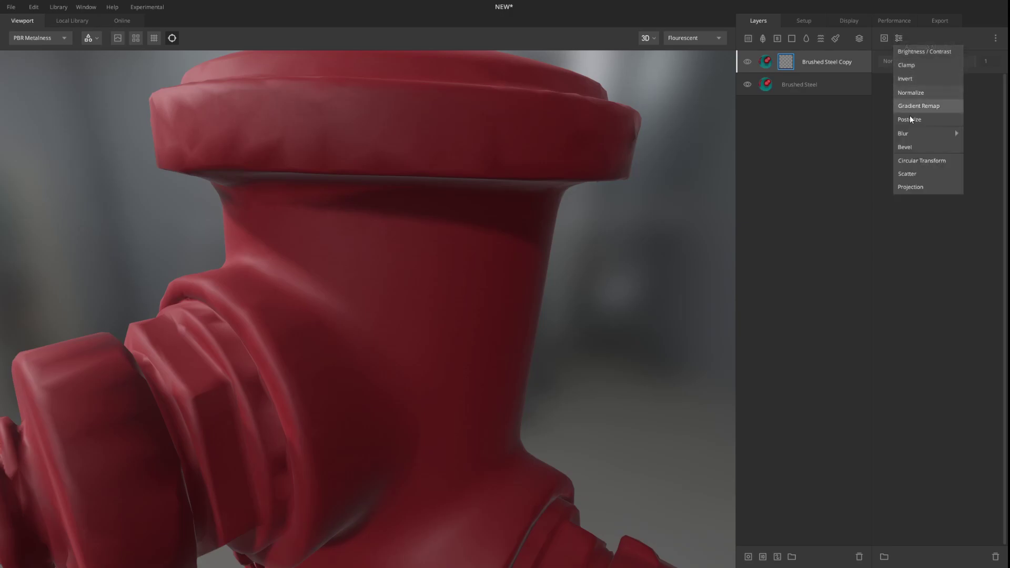
pyautogui.moveTo(913, 135)
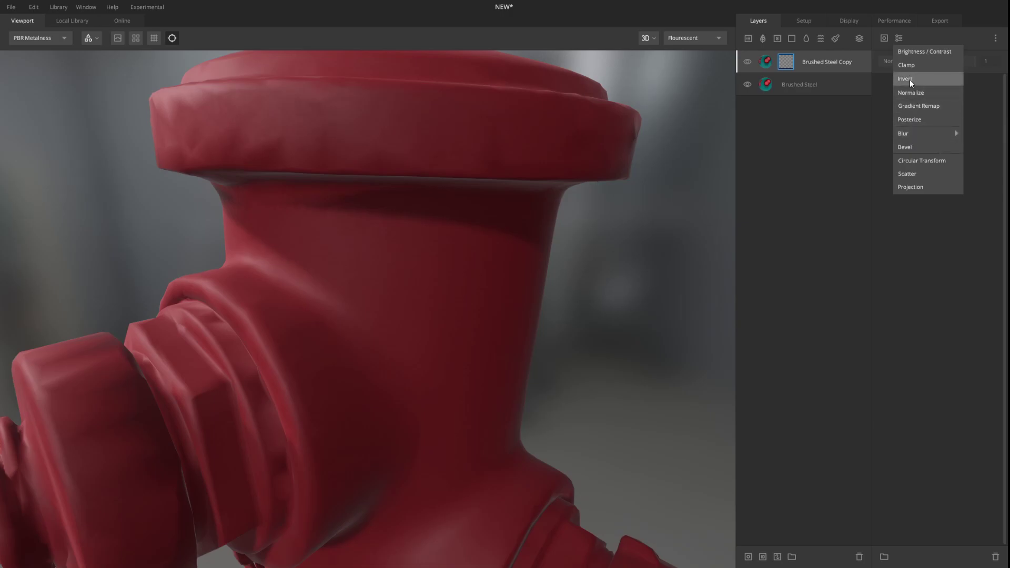
pyautogui.click(936, 38)
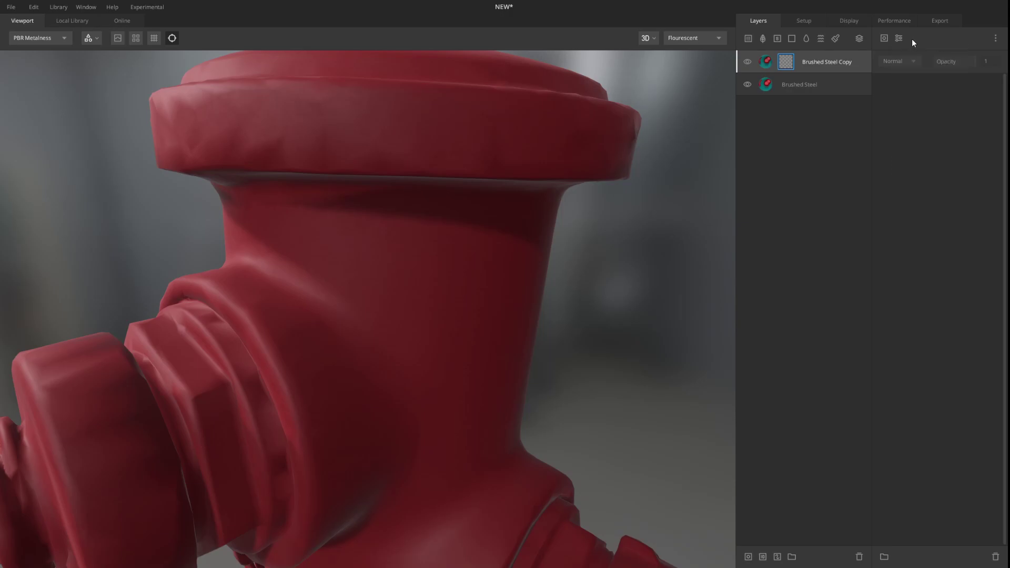
# Step: Add a Perlin noise component to the Brushed Steel Copy layer's mask
pyautogui.click(884, 38)
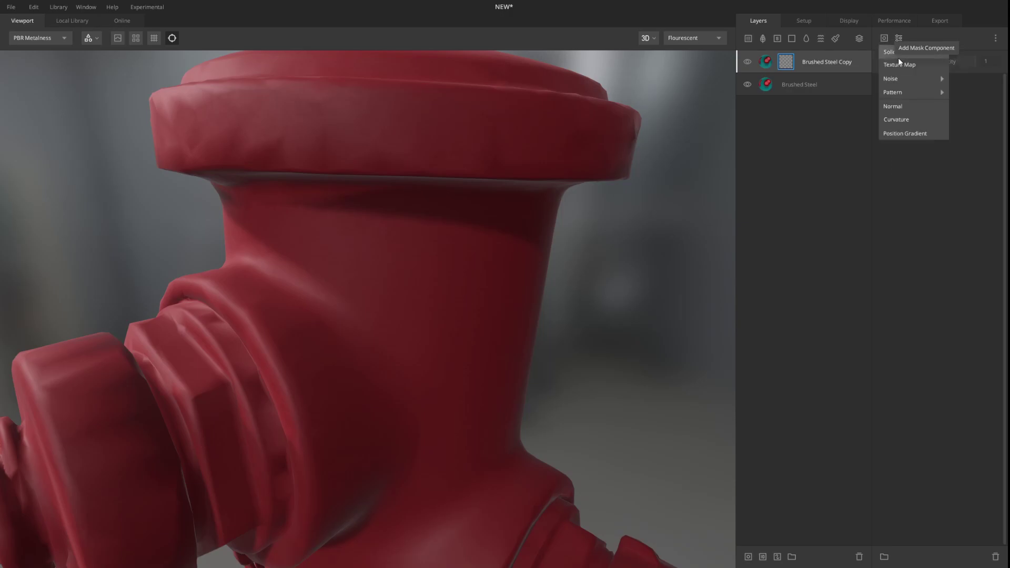
pyautogui.moveTo(898, 81)
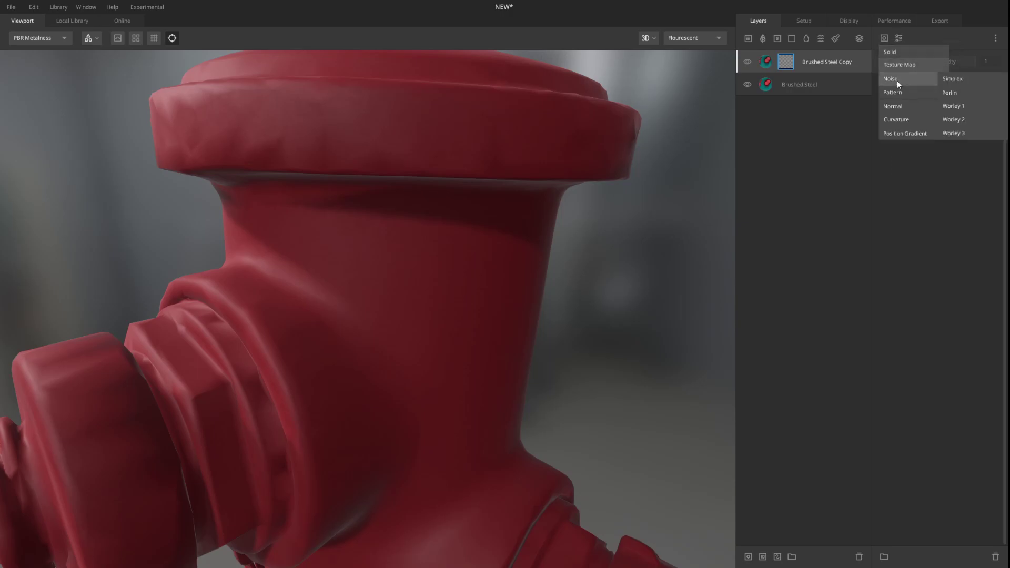
pyautogui.click(966, 93)
pyautogui.moveTo(699, 273); pyautogui.dragTo(570, 227, button='middle')
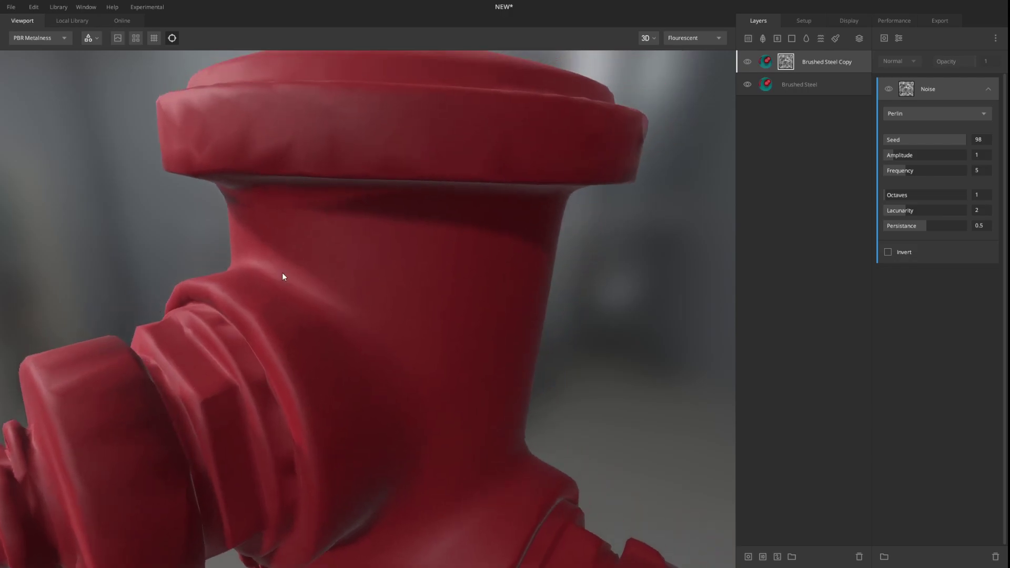
# Step: Cycle the viewport display through to the Layer Mask and Active Mask views to inspect the noise on the hydrant
pyautogui.press('c')
pyautogui.press('c')
pyautogui.press('c')
pyautogui.press('c')
pyautogui.press('c')
pyautogui.press('c')
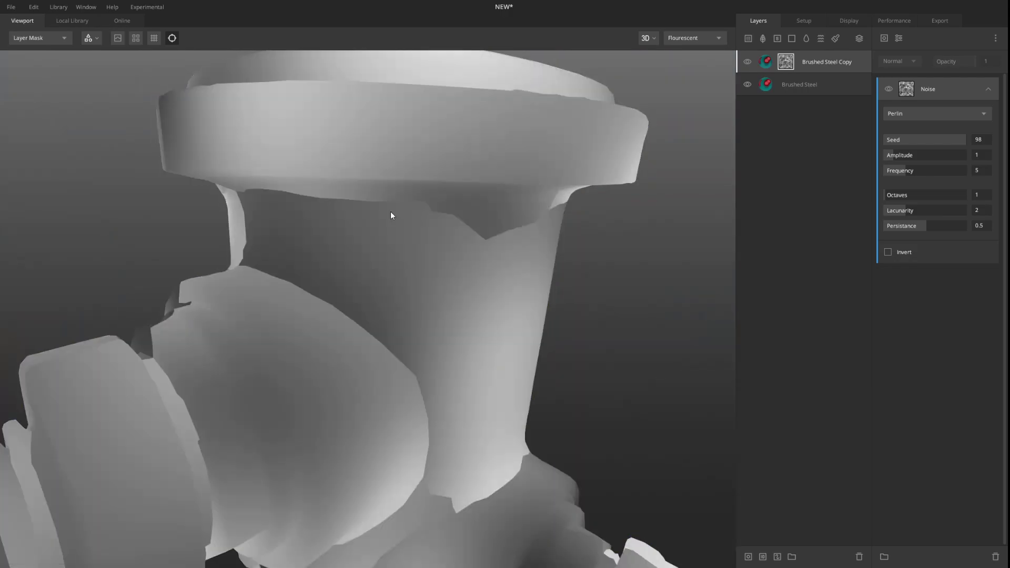
pyautogui.moveTo(425, 200); pyautogui.dragTo(481, 225, button='middle')
pyautogui.press('c')
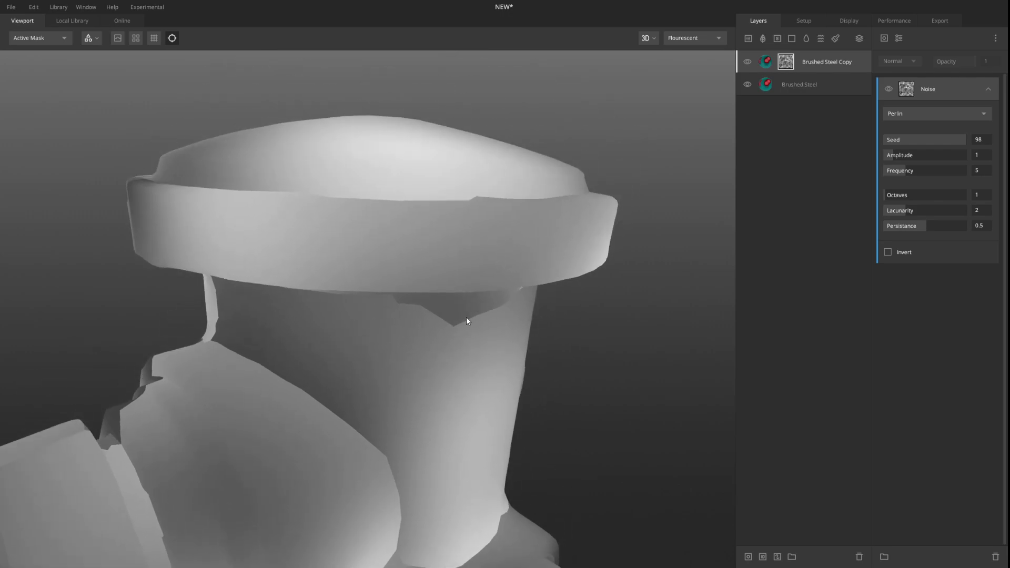
pyautogui.moveTo(466, 317); pyautogui.dragTo(467, 273, button='middle')
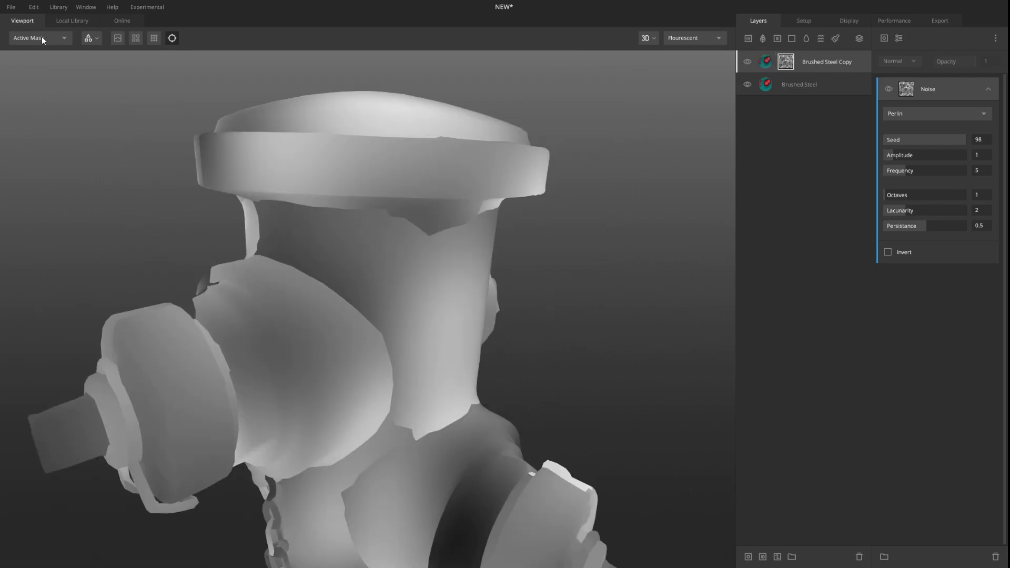
# Step: Switch directly to the Layer Mask view and back to Active Mask, and examine the noise around the hydrant's outlets and chain
pyautogui.press('9')
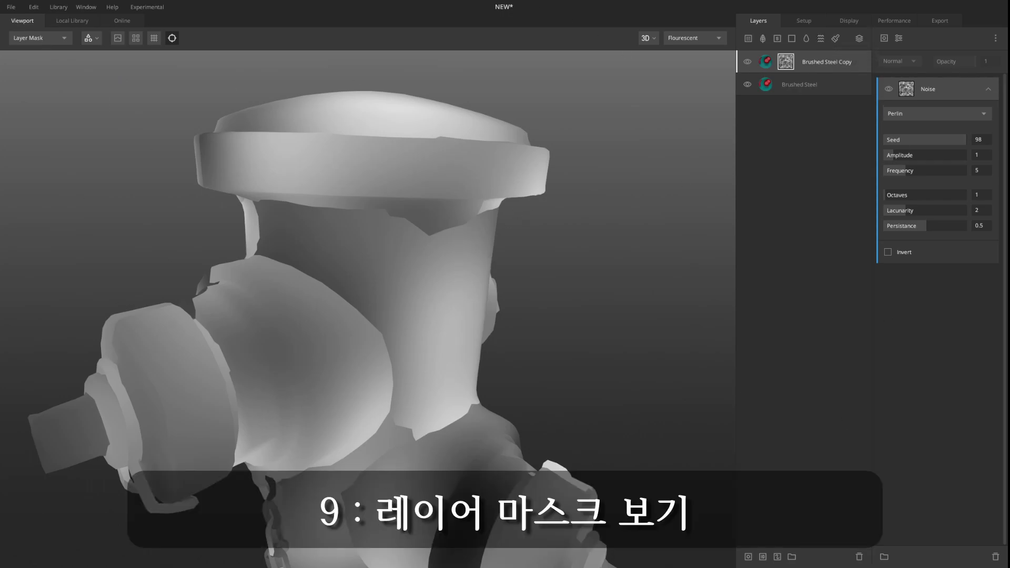
pyautogui.press('0')
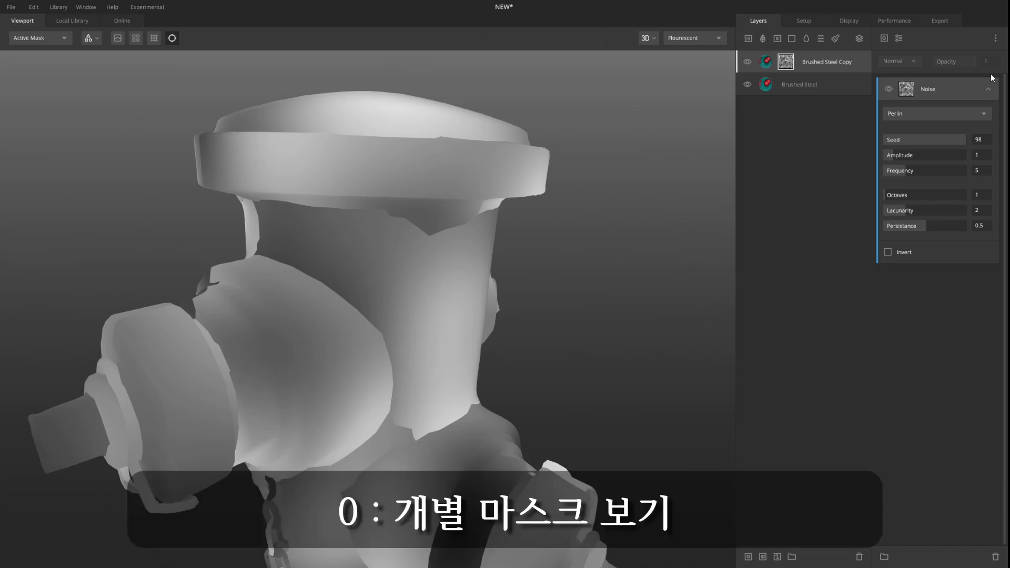
pyautogui.moveTo(387, 457); pyautogui.dragTo(439, 309, button='middle')
pyautogui.scroll(-5, 476, 241)
pyautogui.scroll(3, 439, 310)
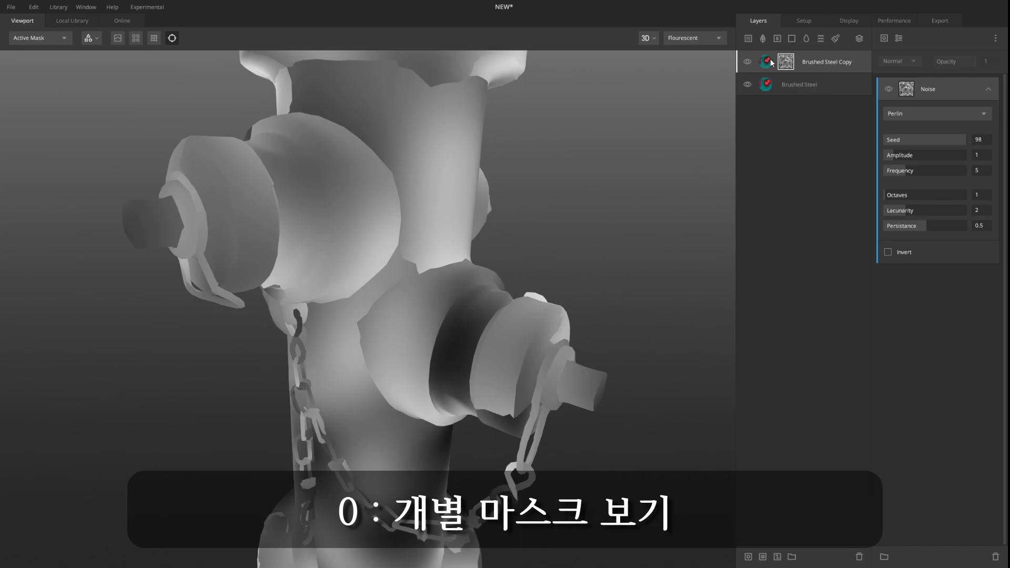
# Step: Rename the lower layer as Brushed Steelred_ and the masked copy as Brushed Steel_red2
pyautogui.click(802, 87)
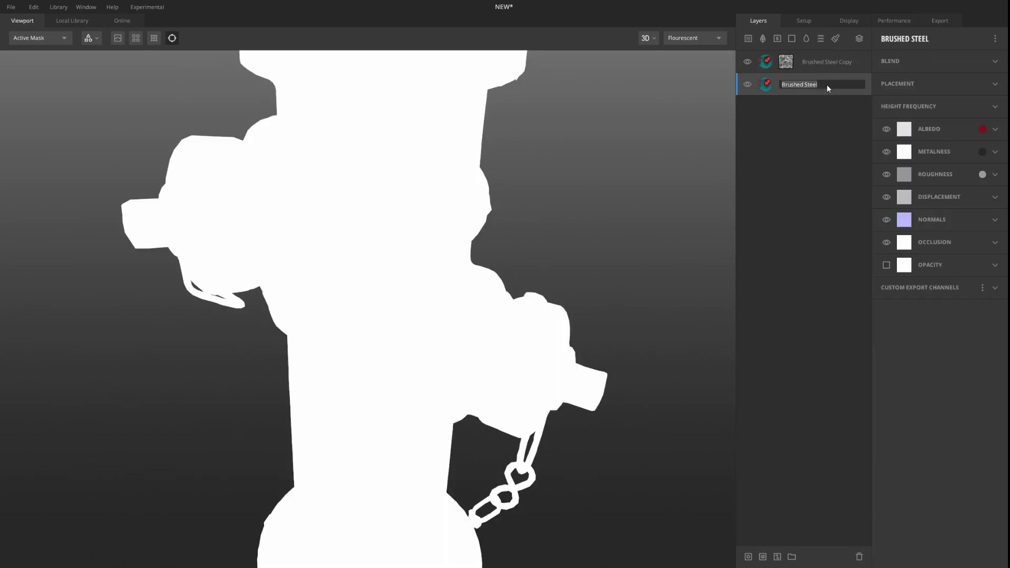
pyautogui.write('red_')
pyautogui.press('Return')
pyautogui.doubleClick(833, 62)
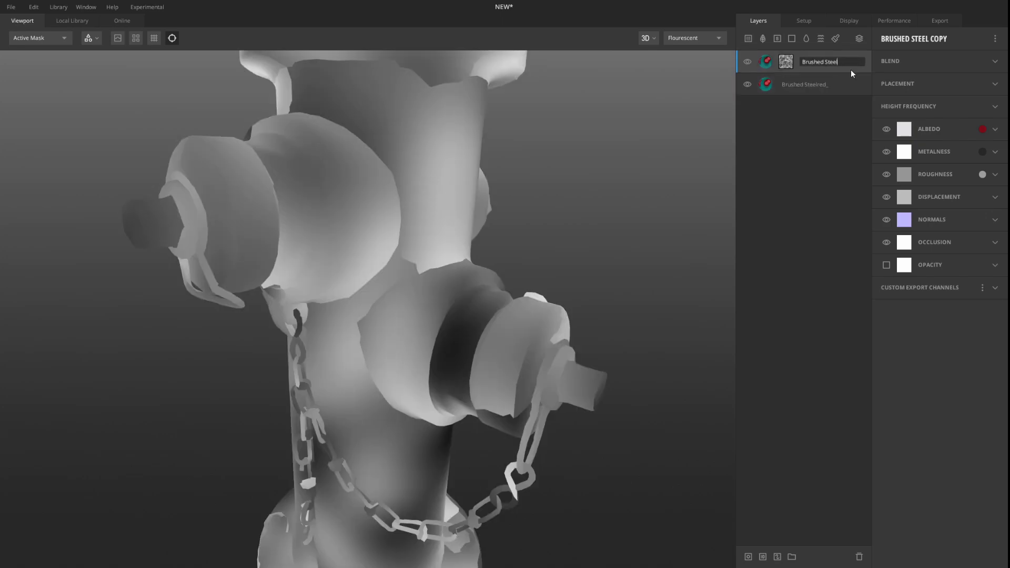
pyautogui.write('_red2')
pyautogui.press('Return')
# Step: Check the hydrant in the PBR Metalness view, select the Brushed Steel_red2 mask and display it as the Active Mask
pyautogui.press('m')
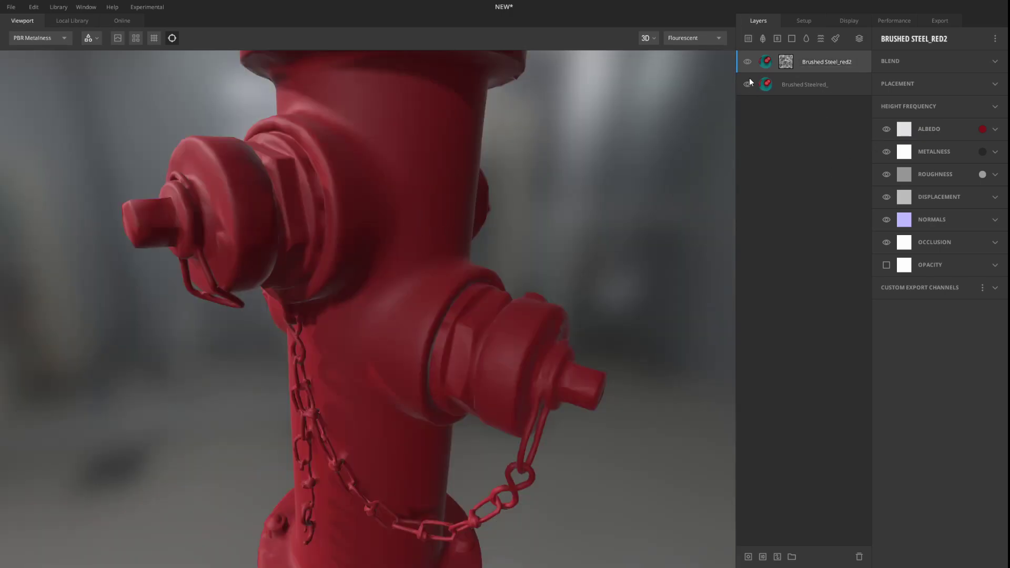
pyautogui.moveTo(425, 207); pyautogui.dragTo(383, 309)
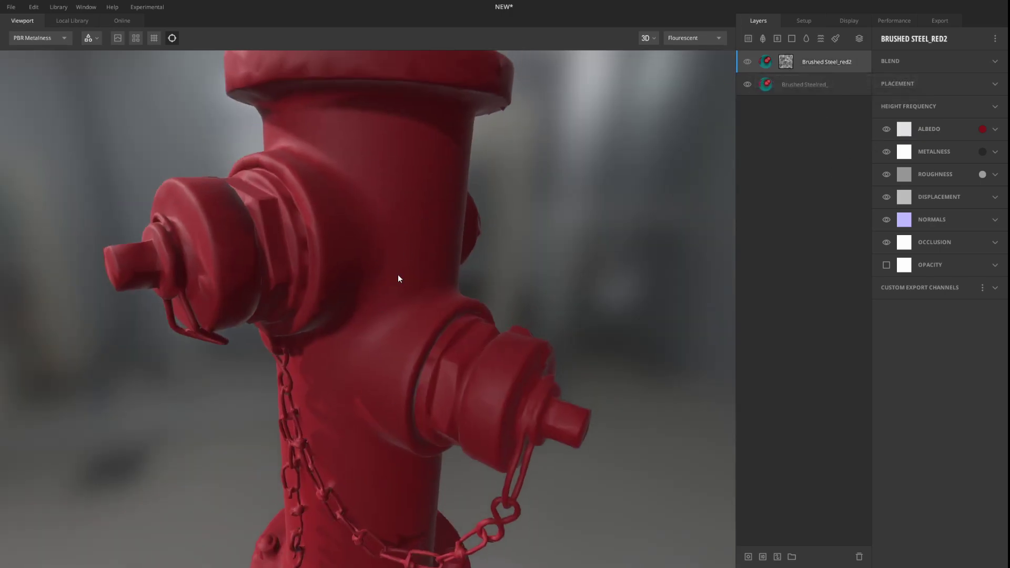
pyautogui.click(789, 61)
pyautogui.moveTo(519, 100); pyautogui.dragTo(514, 221, button='middle')
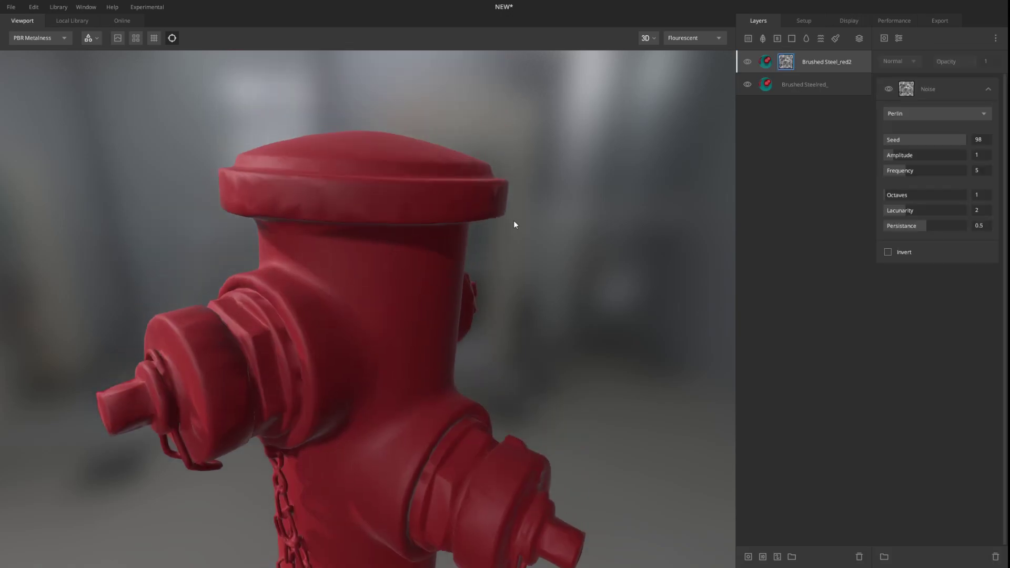
pyautogui.press('m')
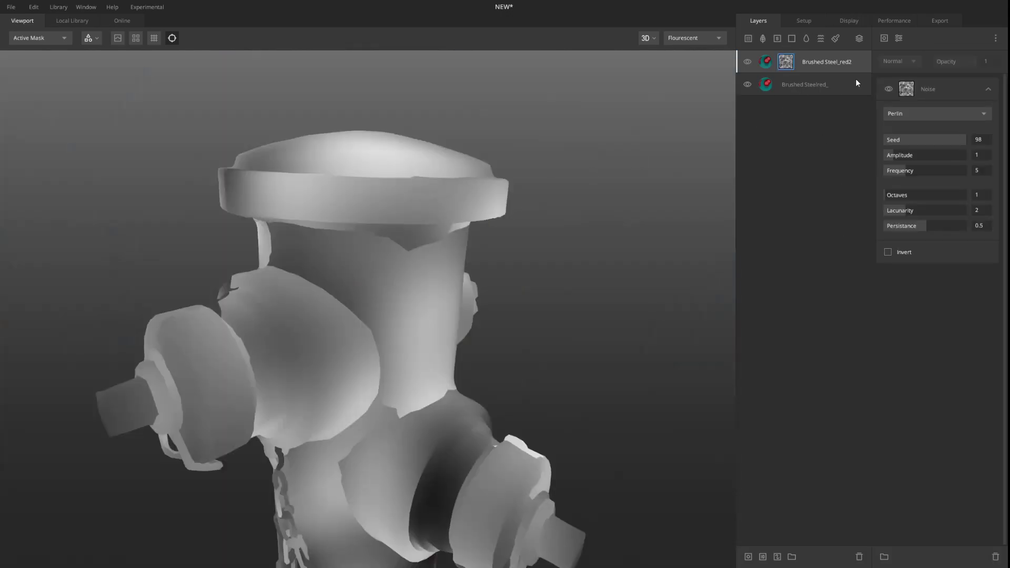
pyautogui.moveTo(239, 363); pyautogui.dragTo(283, 259, button='middle')
pyautogui.moveTo(435, 131); pyautogui.dragTo(406, 227, button='middle')
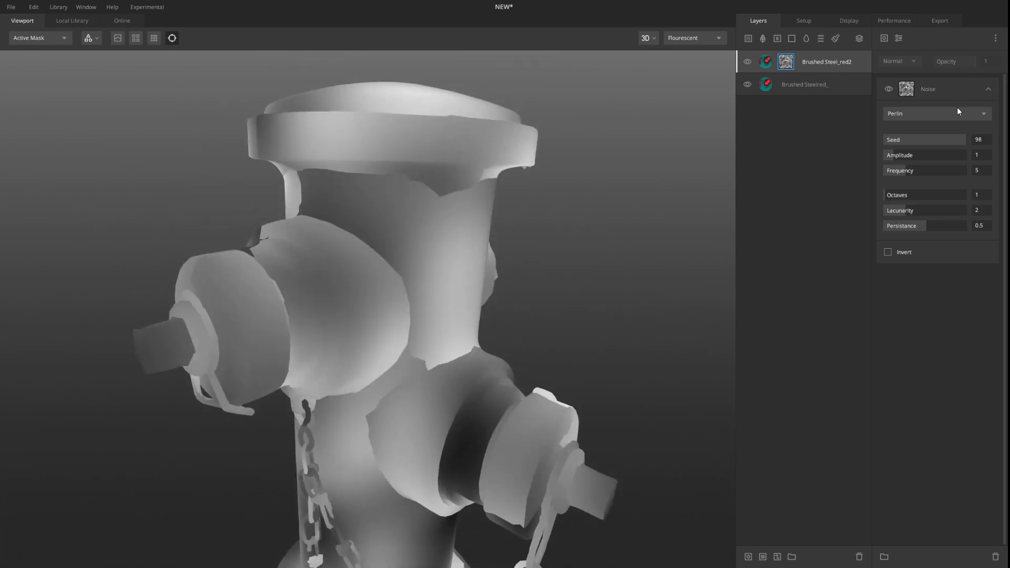
# Step: Set the Perlin noise to amplitude 1.829, frequency 18.12, octaves 5, lacunarity 2.517 and persistence 0.729
pyautogui.moveTo(893, 155); pyautogui.dragTo(959, 172)
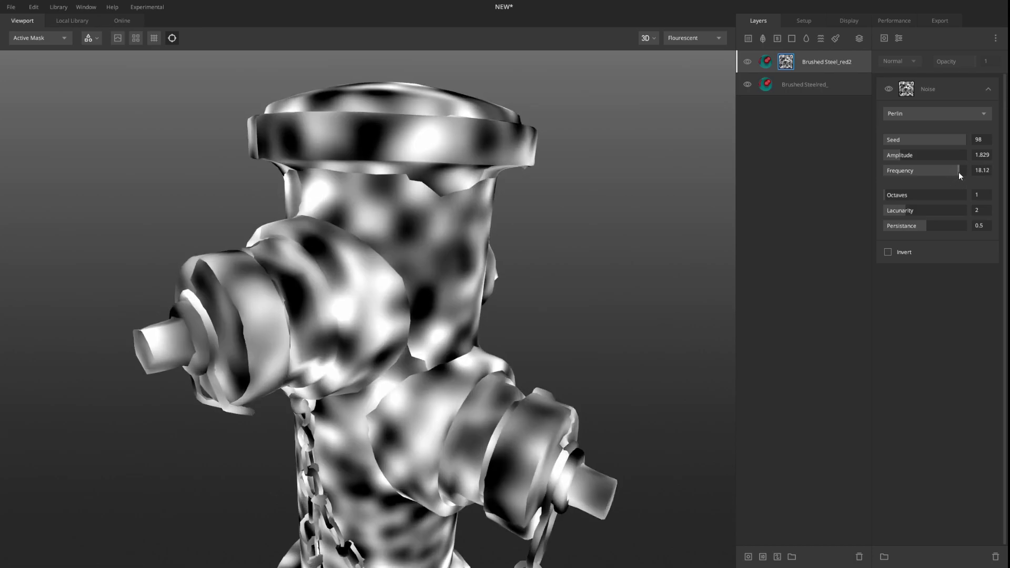
pyautogui.click(893, 194)
pyautogui.moveTo(897, 195); pyautogui.dragTo(944, 220)
pyautogui.scroll(3, 513, 237)
pyautogui.click(925, 226)
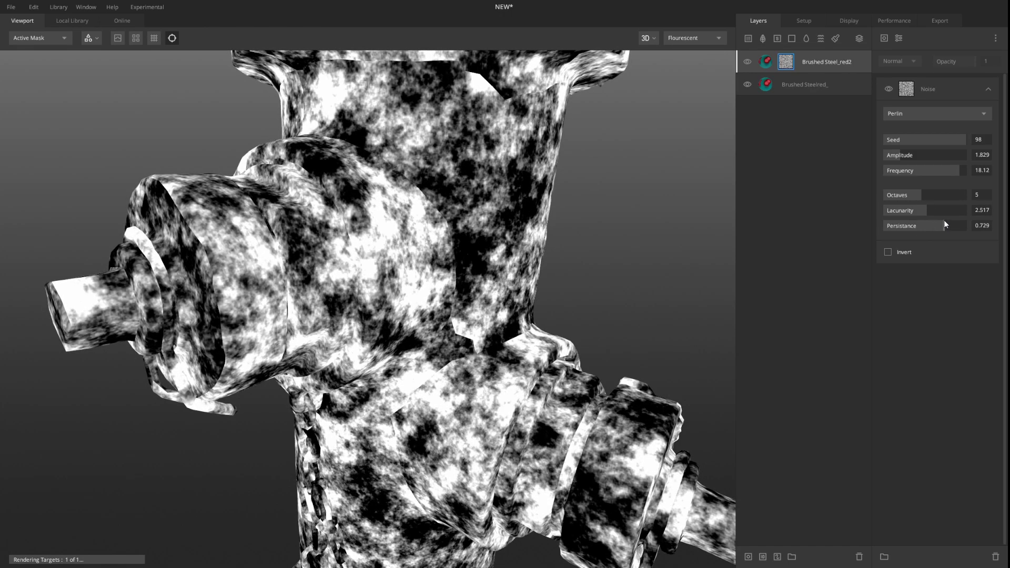
# Step: Set the persistence of the Perlin noise in the Brushed Steel_red2 mask to 0.834
pyautogui.scroll(3, 382, 203)
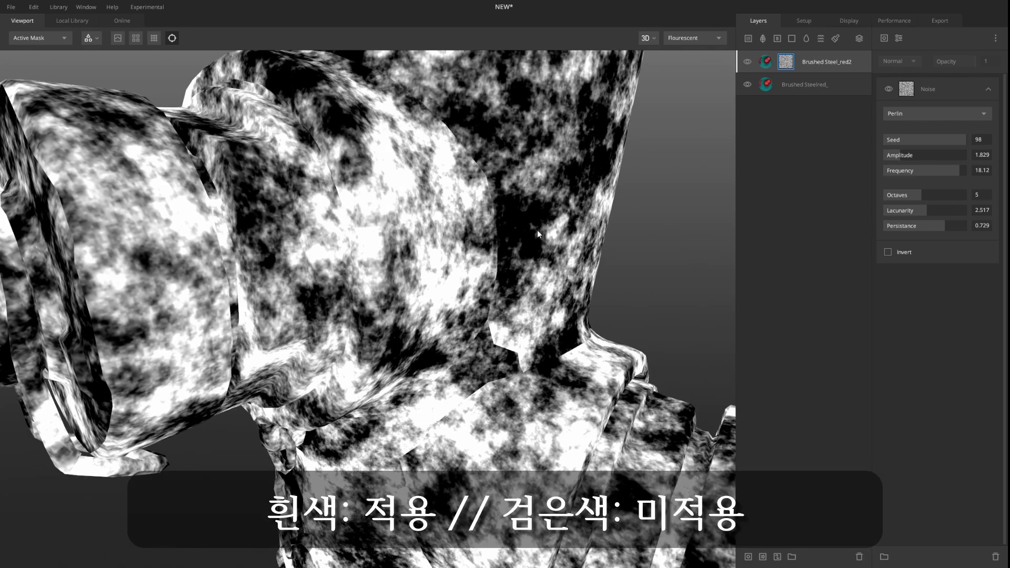
pyautogui.moveTo(476, 196); pyautogui.dragTo(480, 227, button='middle')
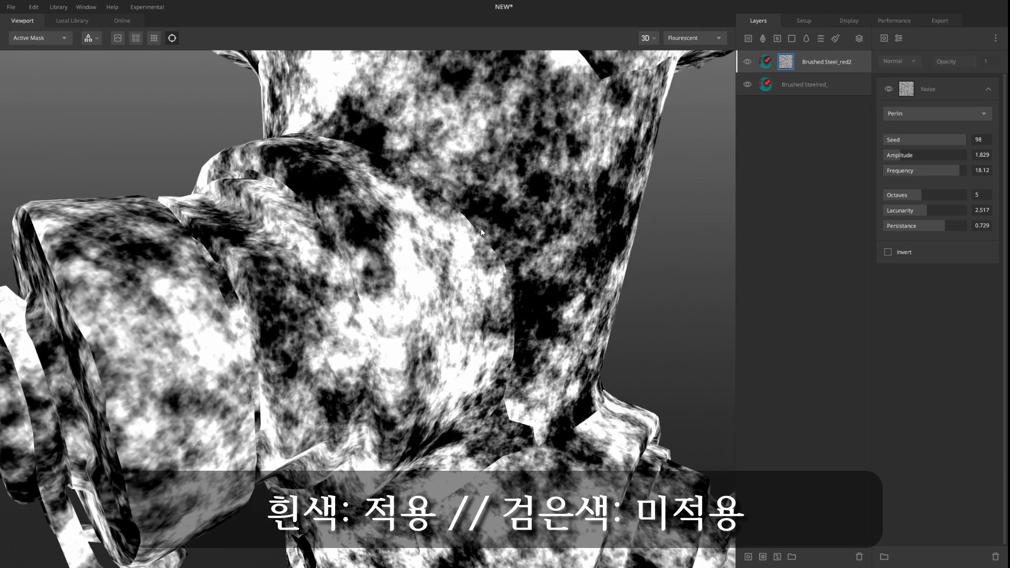
pyautogui.moveTo(668, 354); pyautogui.dragTo(536, 242)
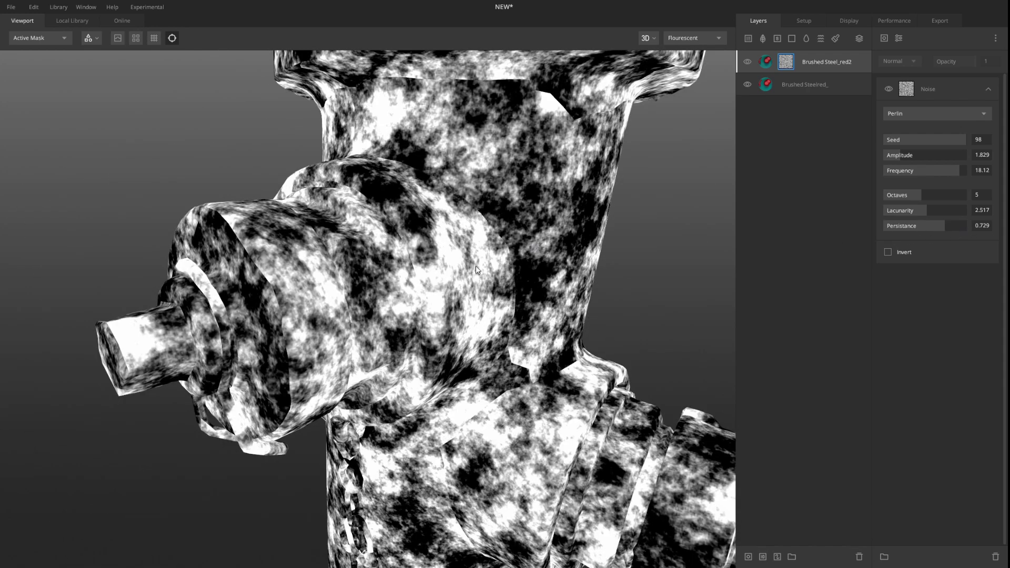
pyautogui.moveTo(941, 224); pyautogui.dragTo(953, 225)
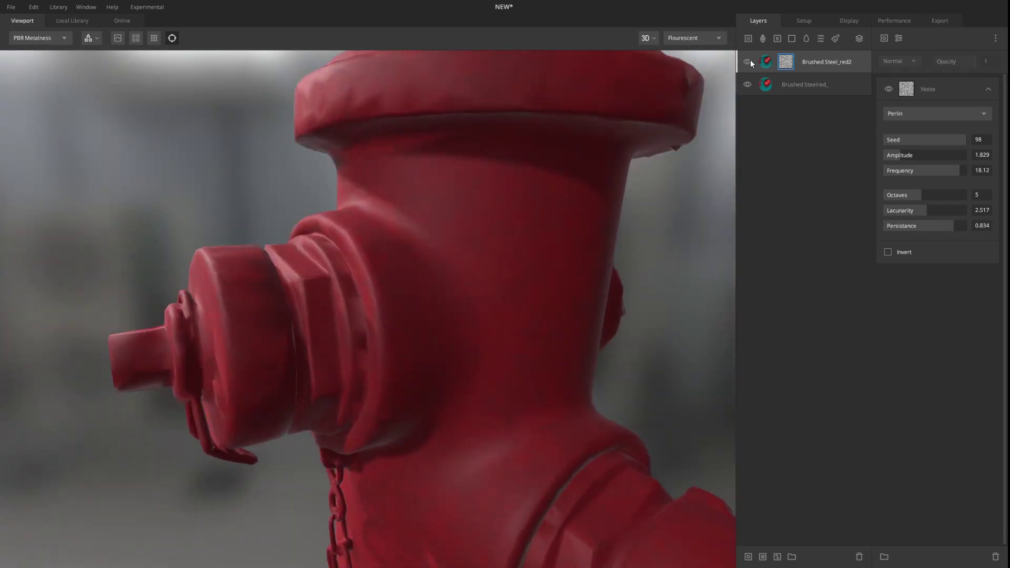
# Step: Hide and show the Brushed Steel_red2 layer in the PBR Metalness view to compare its effect on the hydrant
pyautogui.click(750, 62)
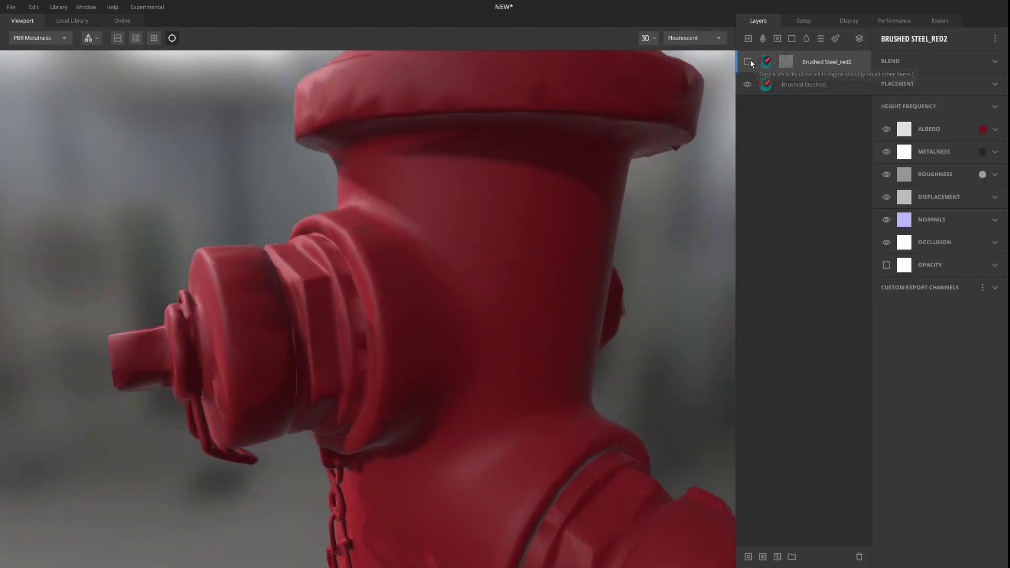
pyautogui.click(751, 62)
pyautogui.moveTo(579, 295)
pyautogui.mouseDown()
pyautogui.moveTo(329, 318)
pyautogui.moveTo(509, 316)
pyautogui.moveTo(275, 317)
pyautogui.moveTo(446, 316)
pyautogui.moveTo(424, 311)
pyautogui.mouseUp()
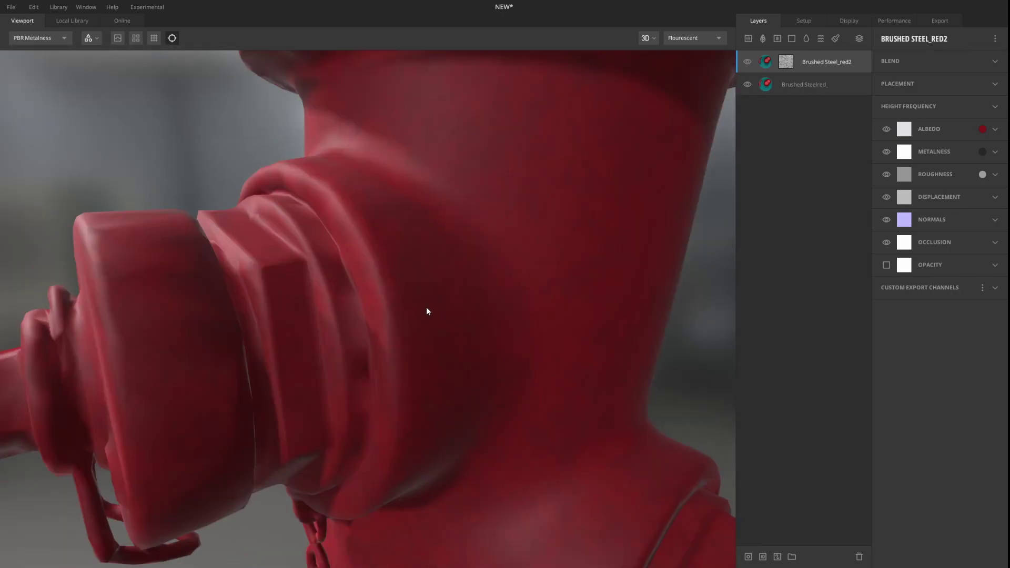
# Step: Display the Albedo view and recolour the Brushed Steel_red2 layer's albedo to a lighter orange-red
pyautogui.click(959, 128)
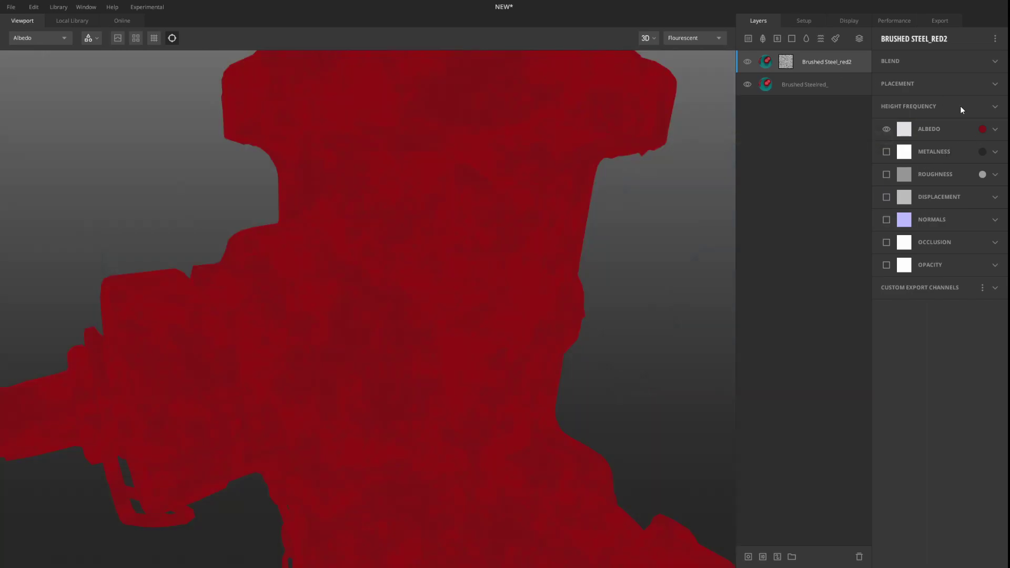
pyautogui.click(982, 129)
pyautogui.click(459, 283)
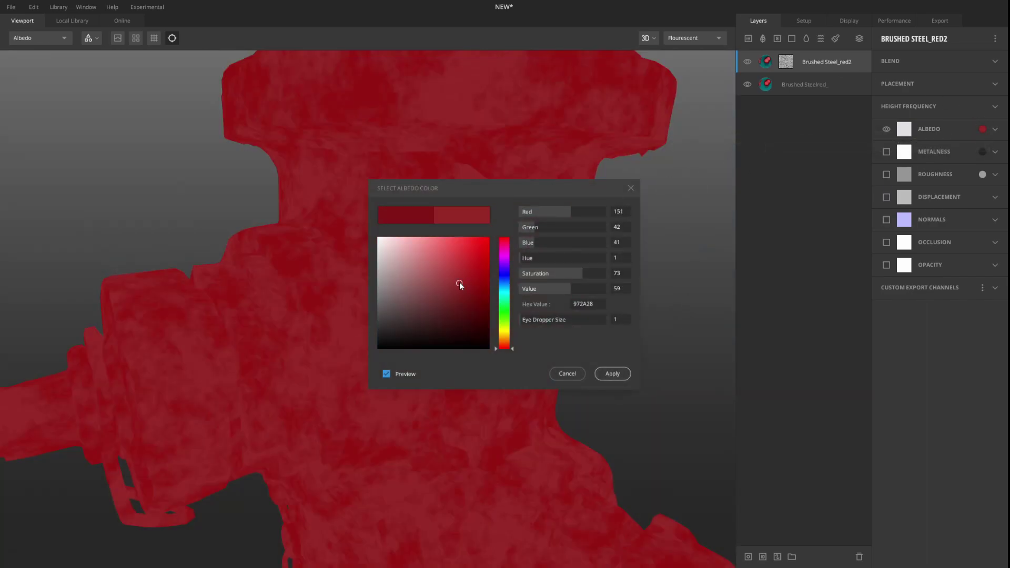
pyautogui.click(456, 281)
pyautogui.click(508, 344)
pyautogui.click(508, 345)
pyautogui.click(625, 375)
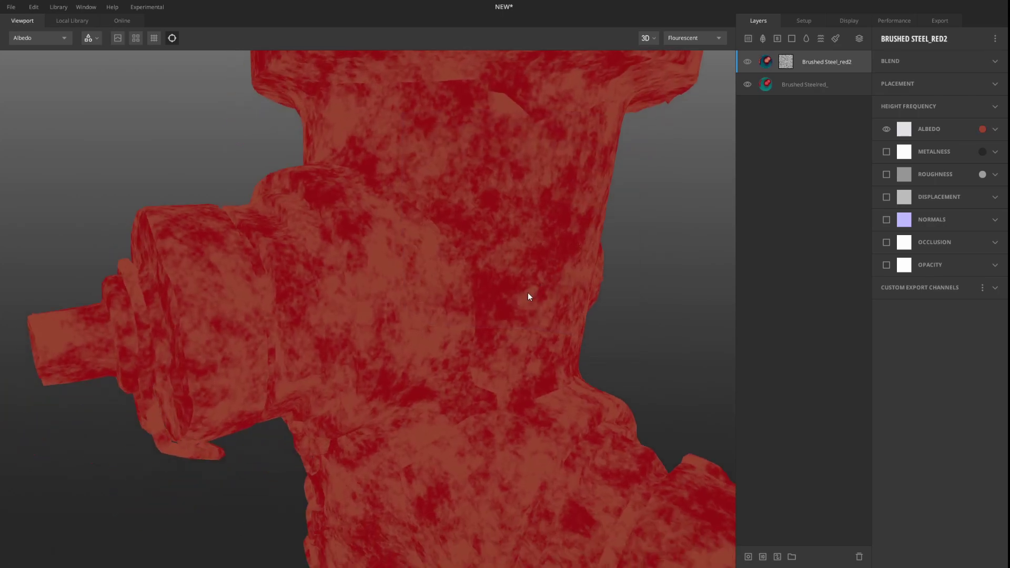
pyautogui.moveTo(482, 330); pyautogui.dragTo(490, 329)
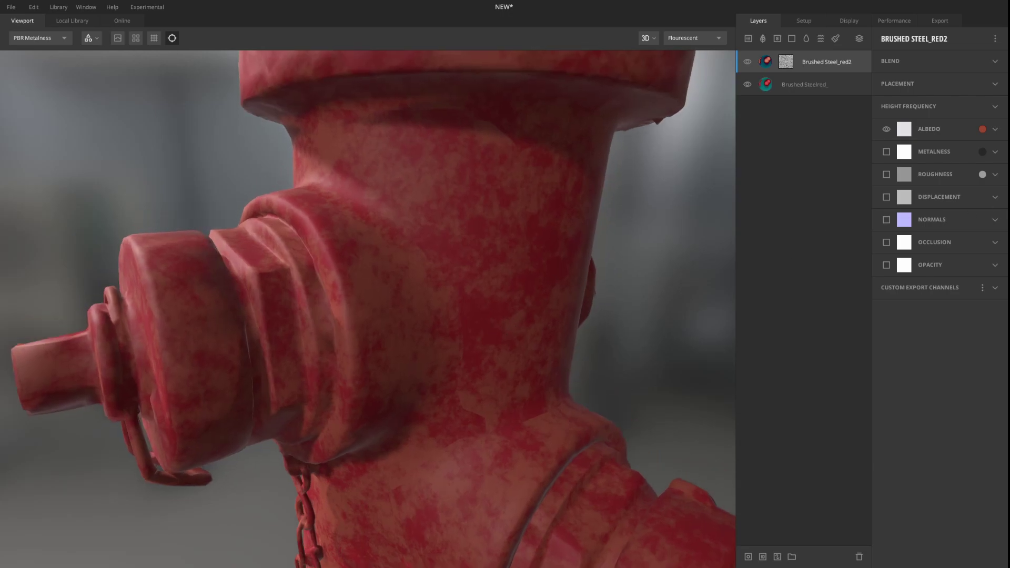
# Step: Darken the Brushed Steel_red2 albedo colour to a deep brownish red in the PBR Metalness view and save the mix
pyautogui.click(987, 130)
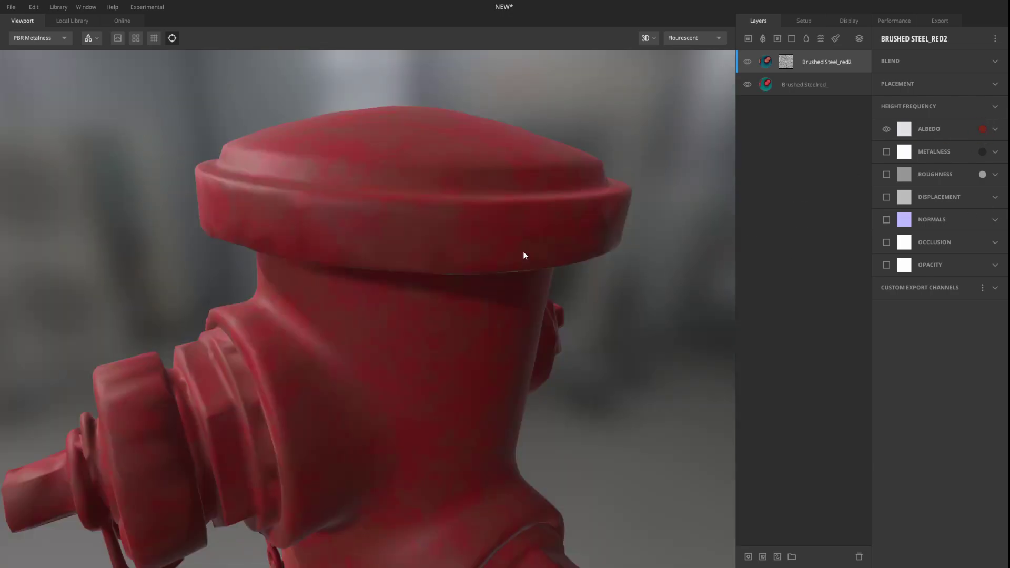
pyautogui.moveTo(523, 255); pyautogui.dragTo(438, 309)
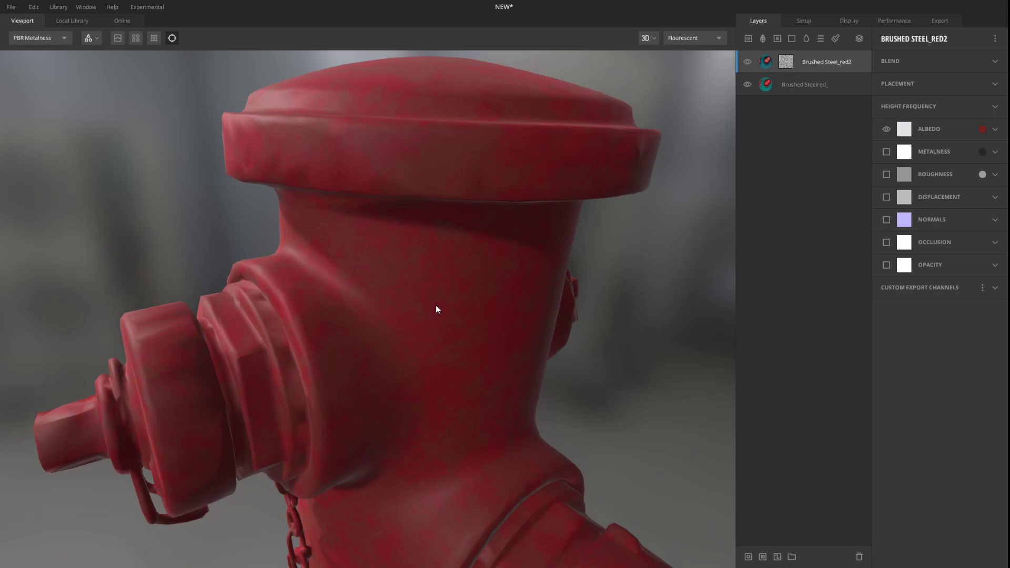
pyautogui.moveTo(333, 277); pyautogui.dragTo(367, 274)
pyautogui.hotkey('ctrl', 's')
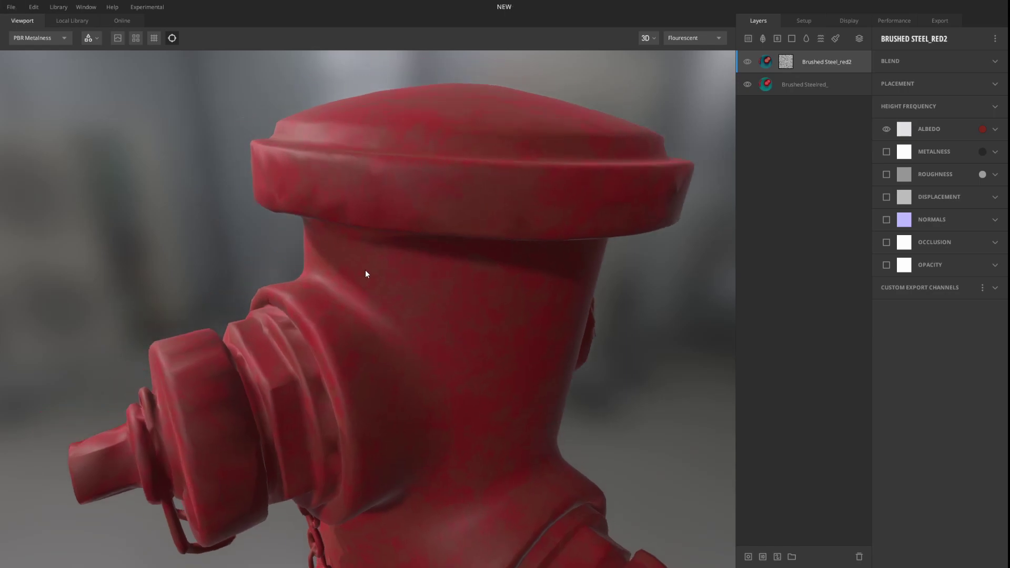
# Step: Select the Brushed Steelred_ layer and filter the local library to the Imperfection type
pyautogui.moveTo(361, 300)
pyautogui.mouseDown()
pyautogui.moveTo(350, 266)
pyautogui.moveTo(473, 207)
pyautogui.moveTo(532, 146)
pyautogui.moveTo(429, 227)
pyautogui.moveTo(316, 255)
pyautogui.moveTo(338, 243)
pyautogui.moveTo(337, 215)
pyautogui.moveTo(377, 203)
pyautogui.moveTo(370, 306)
pyautogui.mouseUp()
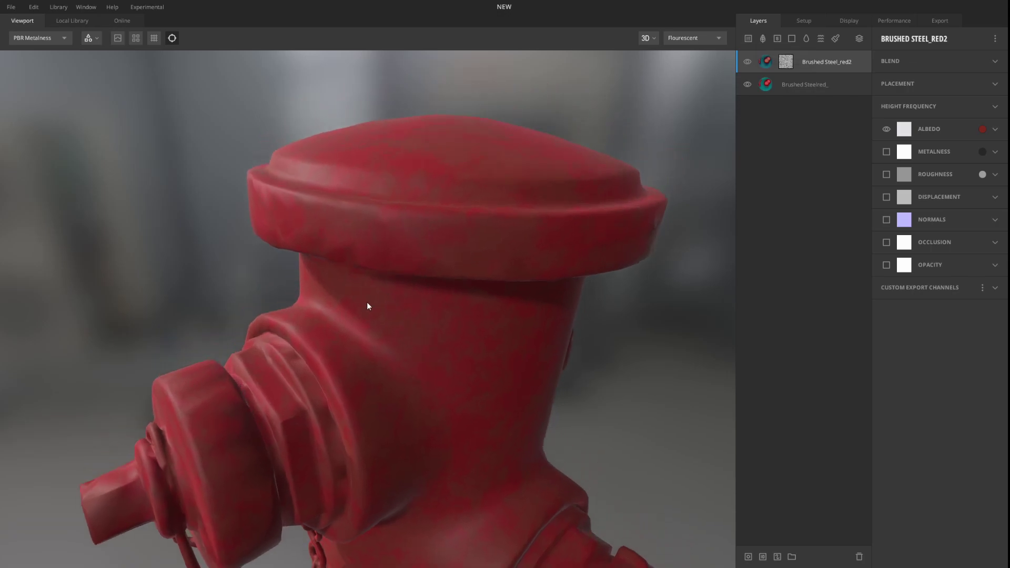
pyautogui.moveTo(451, 285); pyautogui.dragTo(372, 258)
pyautogui.moveTo(595, 199); pyautogui.dragTo(447, 259)
pyautogui.moveTo(449, 305)
pyautogui.mouseDown()
pyautogui.moveTo(446, 273)
pyautogui.moveTo(437, 273)
pyautogui.mouseUp()
pyautogui.click(789, 85)
pyautogui.click(72, 21)
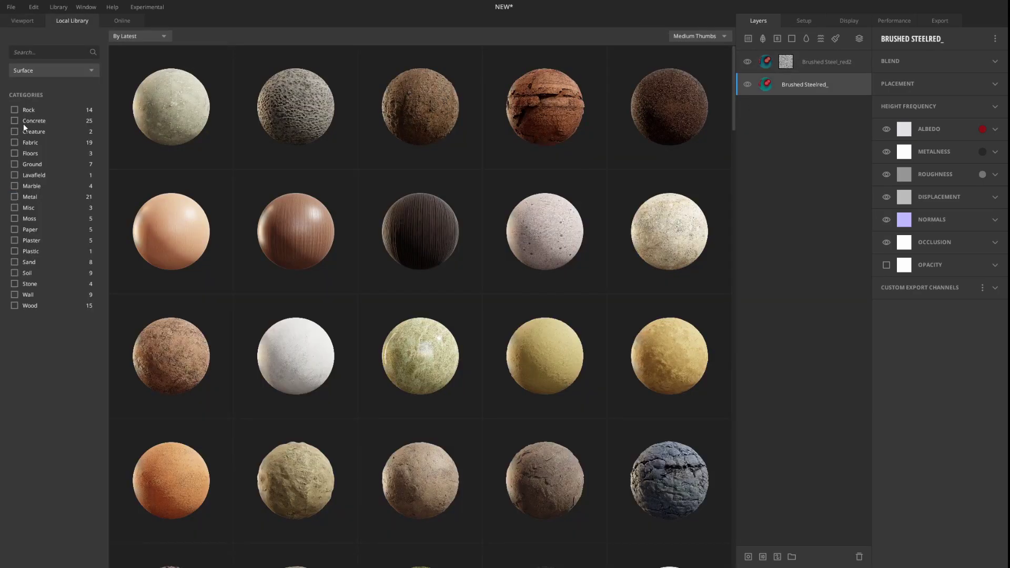
pyautogui.click(50, 70)
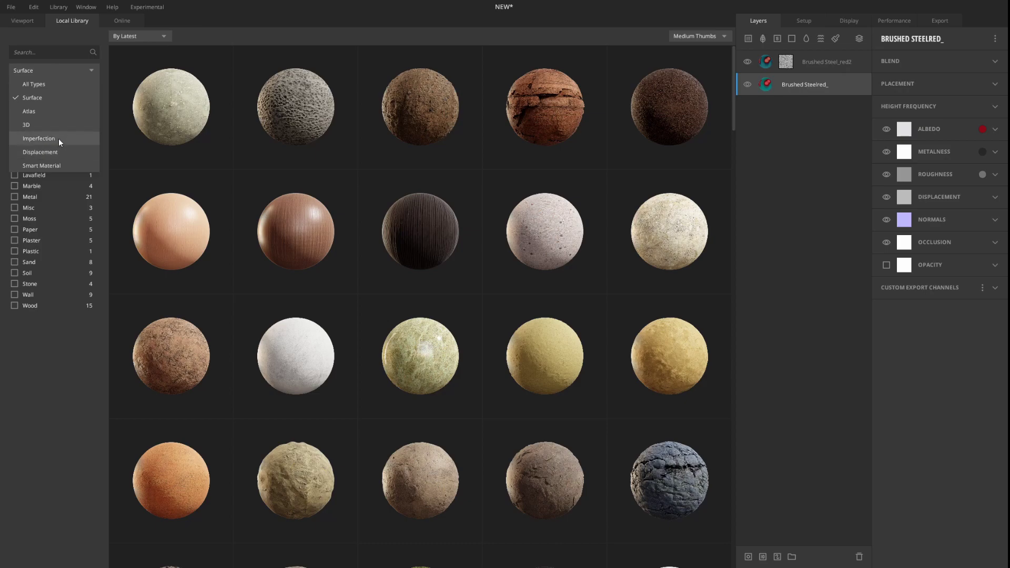
pyautogui.click(58, 138)
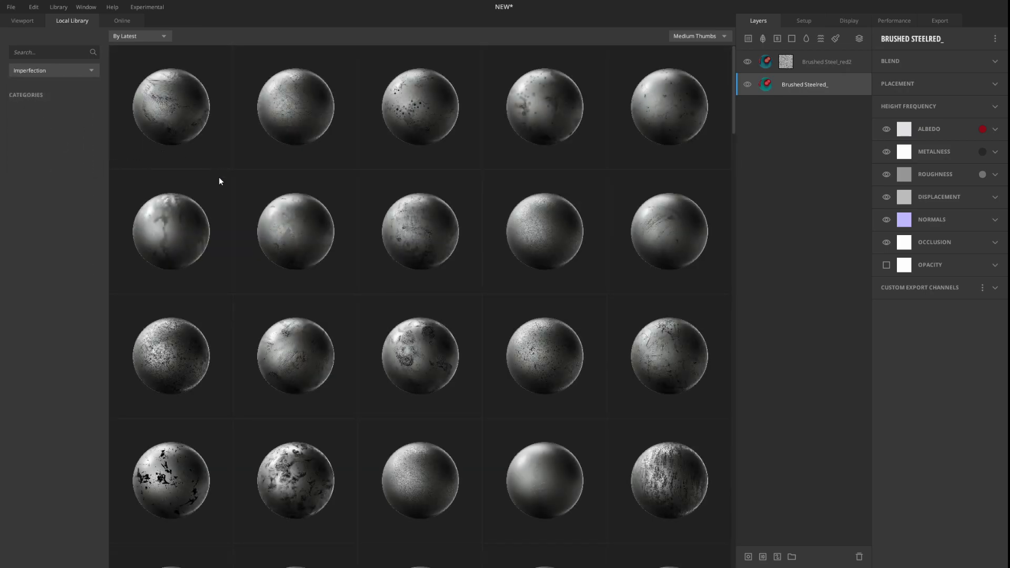
# Step: Add the Dirty Metal imperfection from the local library as a layer above the two Brushed Steel layers
pyautogui.scroll(-5, 359, 279)
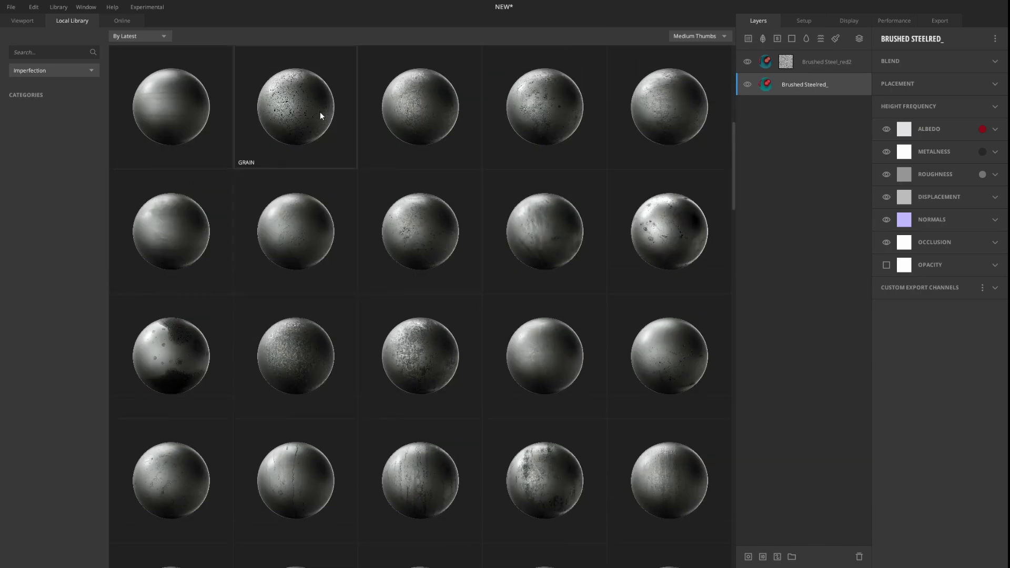
pyautogui.scroll(5, 464, 392)
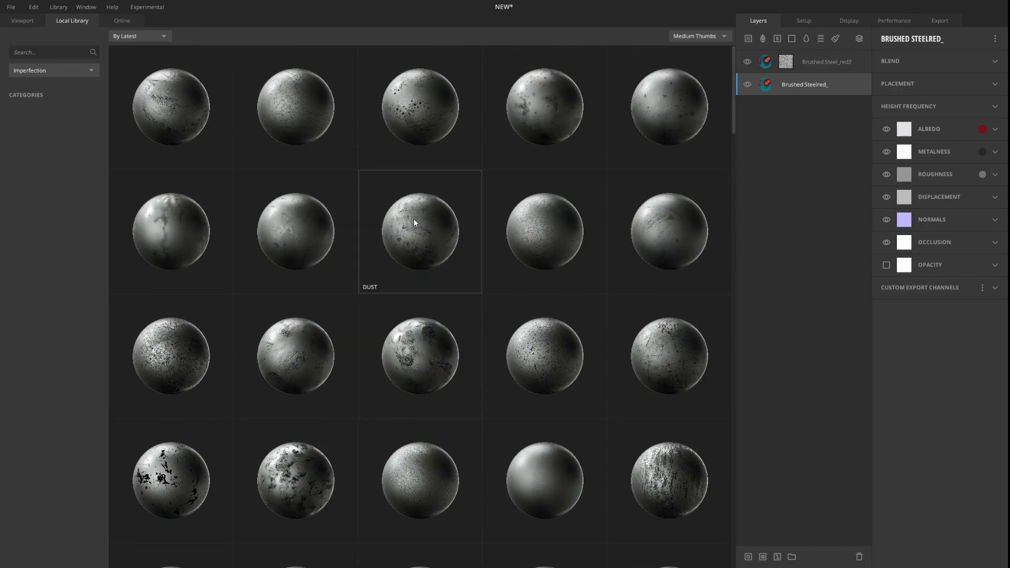
pyautogui.scroll(-10, 541, 198)
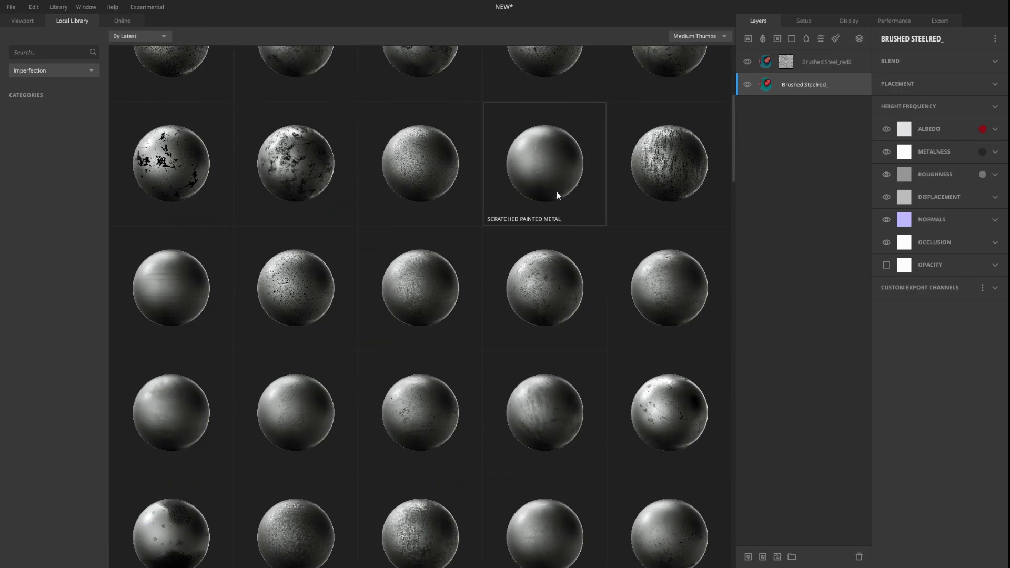
pyautogui.scroll(-10, 572, 223)
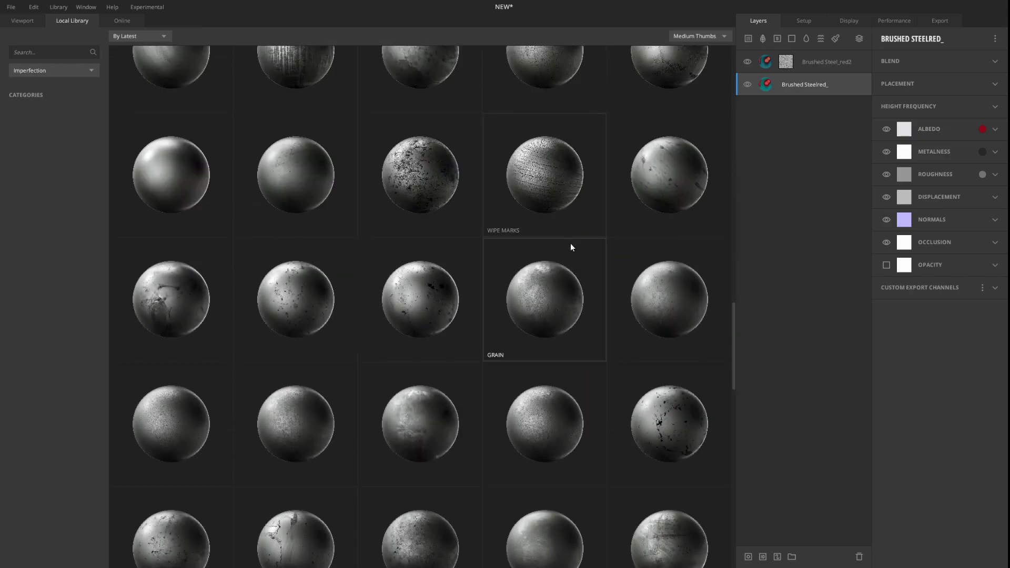
pyautogui.scroll(-3, 625, 281)
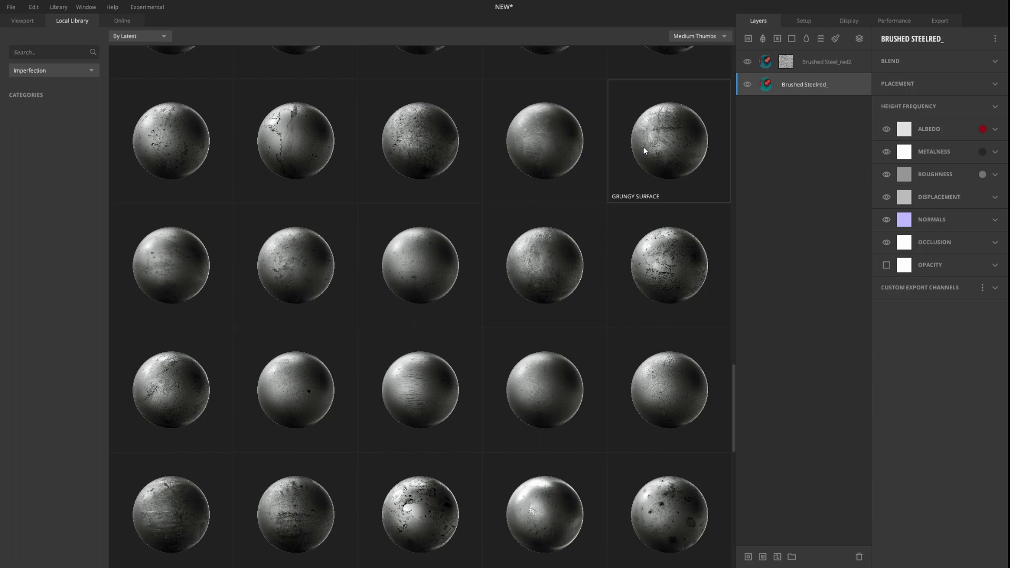
pyautogui.scroll(3, 645, 156)
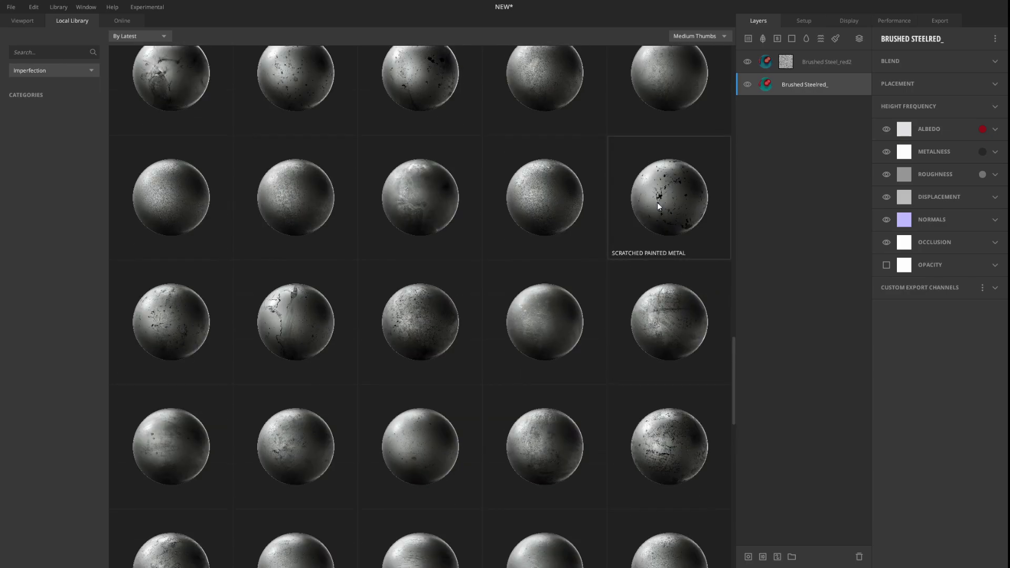
pyautogui.scroll(7, 415, 200)
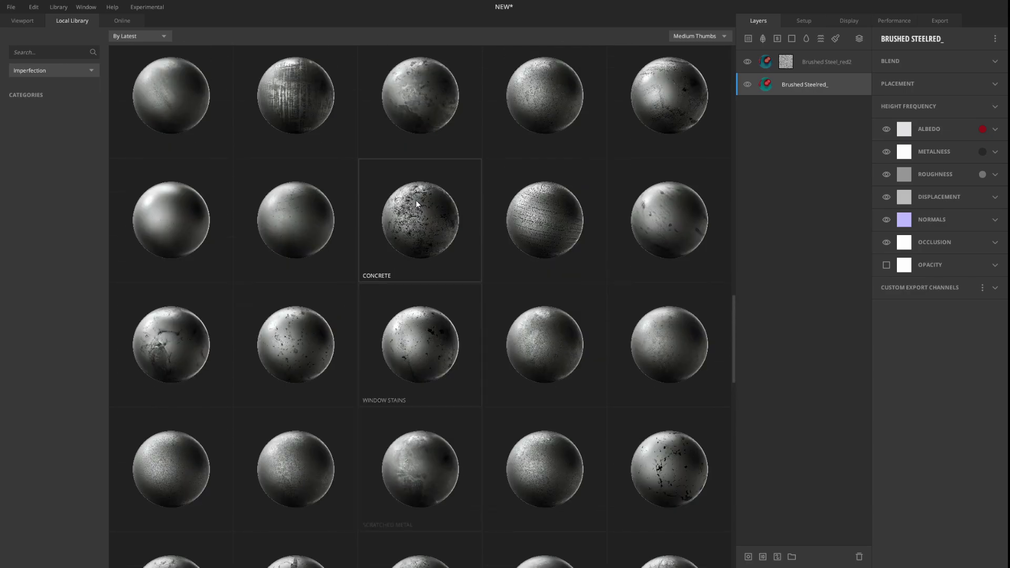
pyautogui.scroll(5, 379, 198)
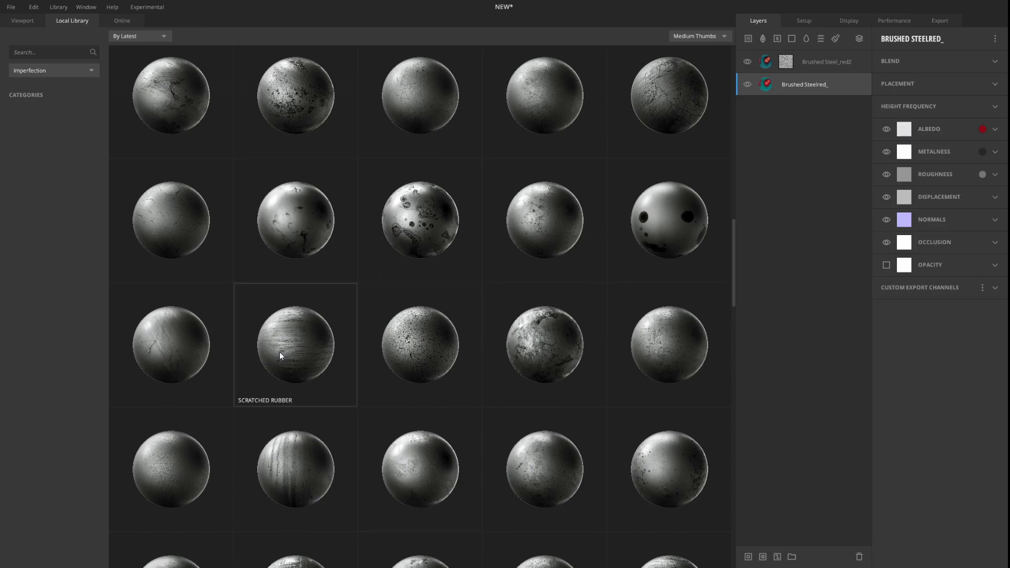
pyautogui.scroll(7, 119, 346)
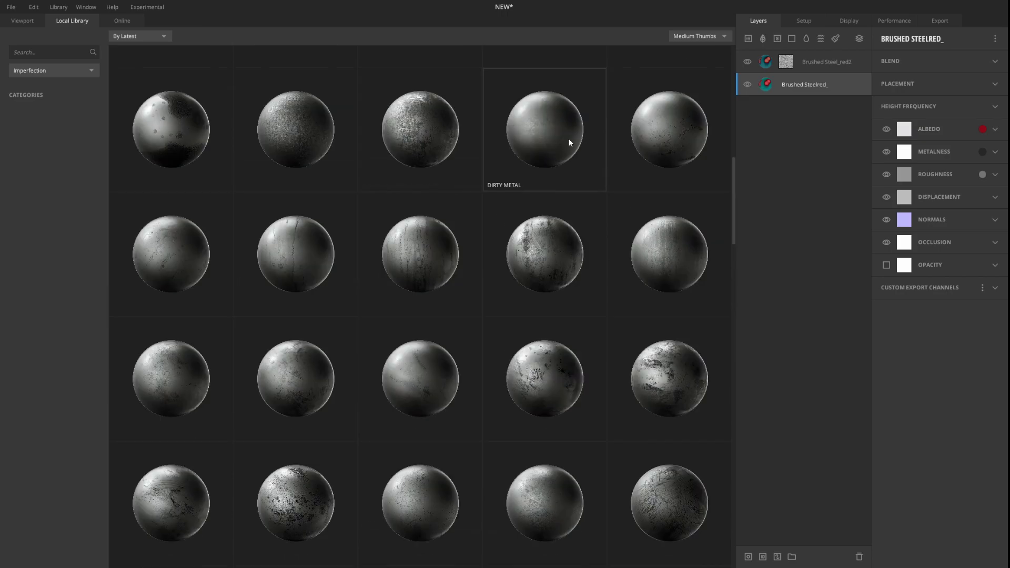
pyautogui.doubleClick(540, 140)
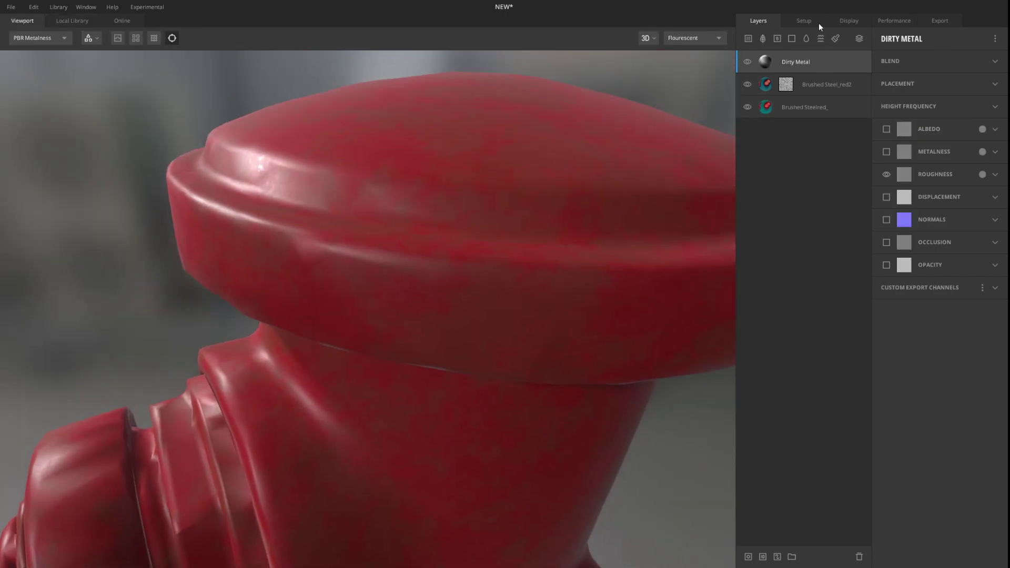
# Step: Compare the hydrant with the Dirty Metal layer hidden and shown in the Roughness view, and examine its reflections in PBR Metalness
pyautogui.scroll(-3, 379, 266)
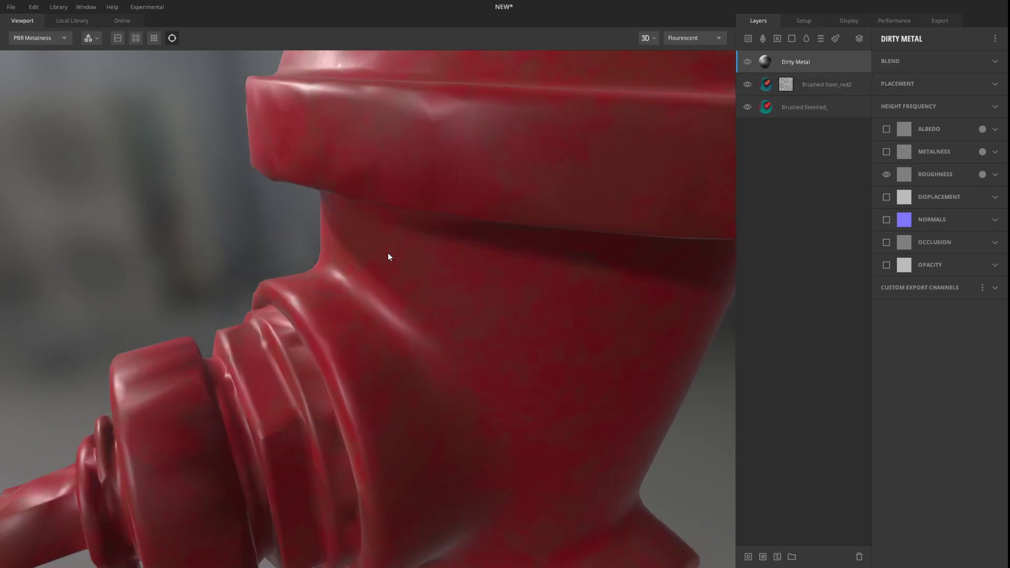
pyautogui.press('3')
pyautogui.click(747, 62)
pyautogui.click(747, 61)
pyautogui.moveTo(595, 132); pyautogui.dragTo(553, 149)
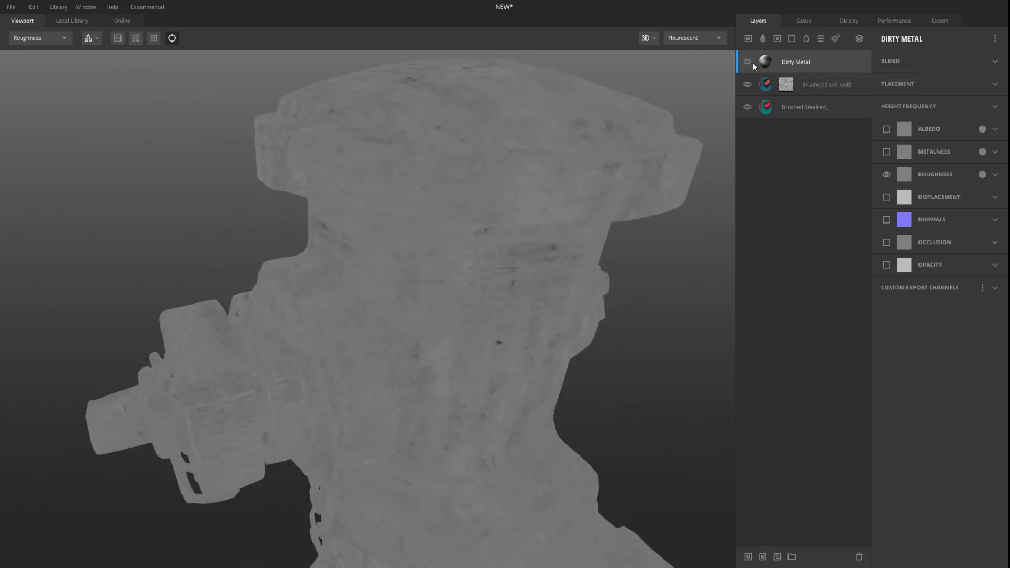
pyautogui.click(747, 61)
pyautogui.click(747, 62)
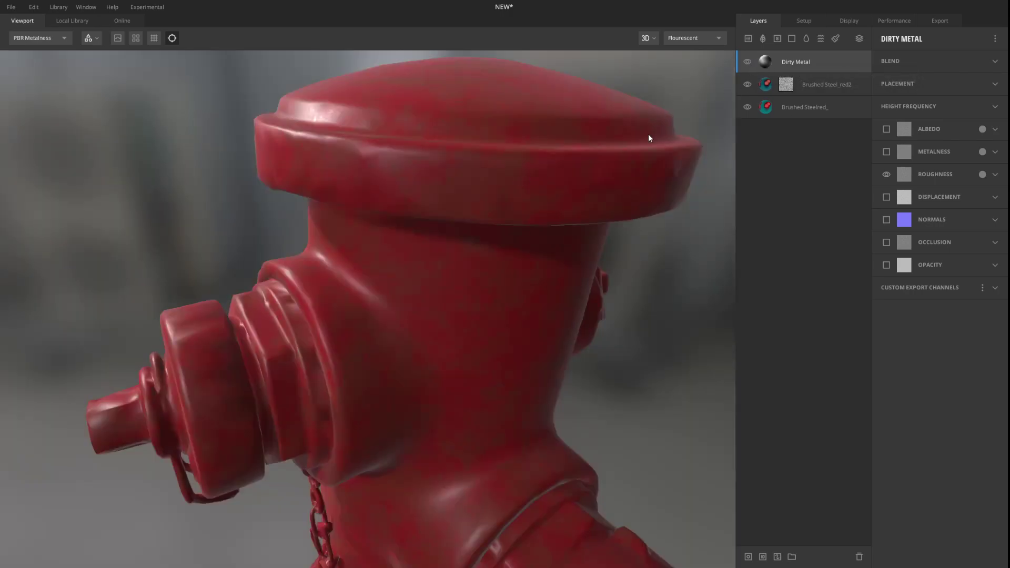
pyautogui.moveTo(652, 128); pyautogui.dragTo(551, 233)
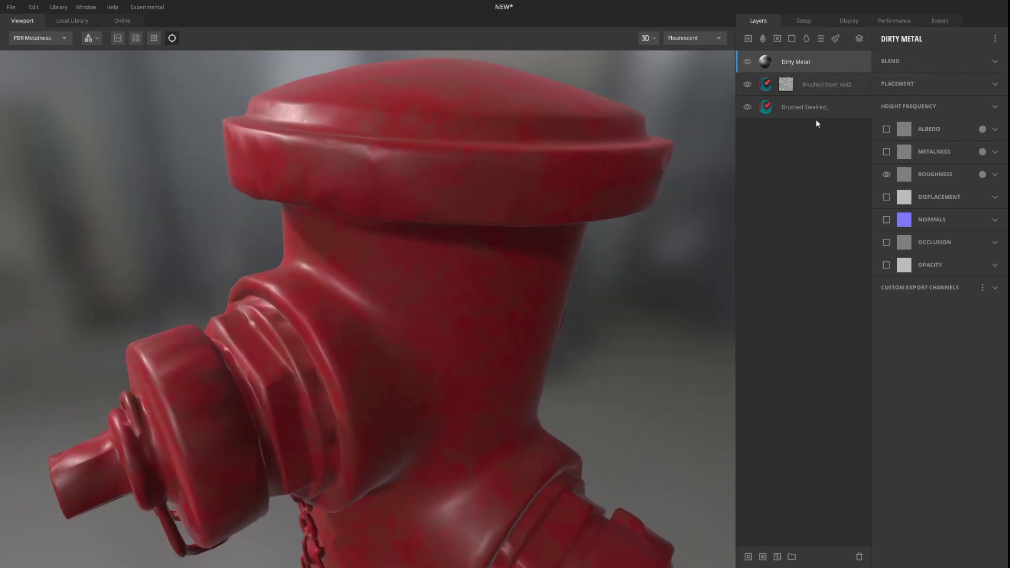
pyautogui.moveTo(605, 173); pyautogui.dragTo(558, 163)
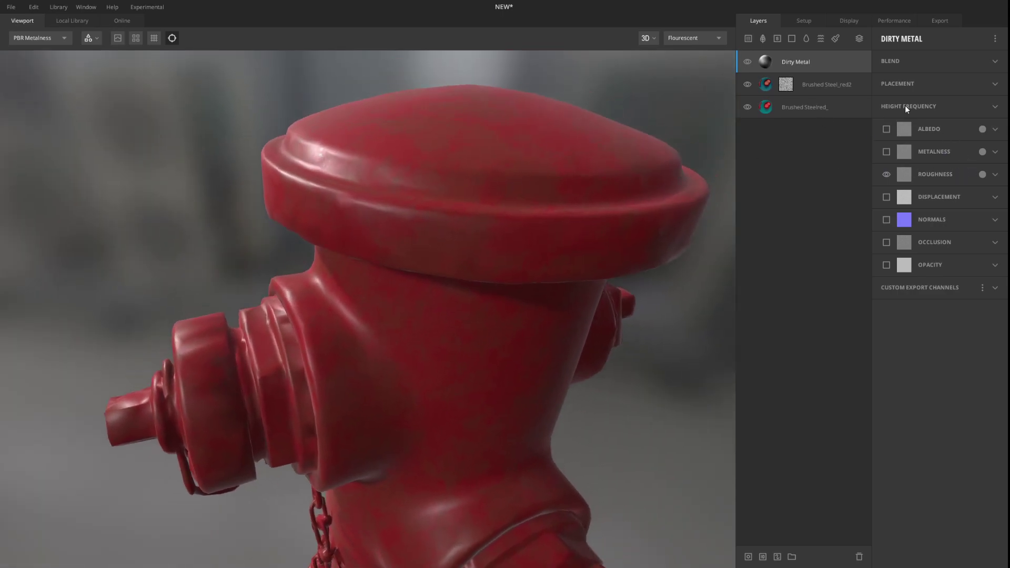
# Step: Change the Dirty Metal layer's roughness colour to a lighter grey
pyautogui.click(982, 174)
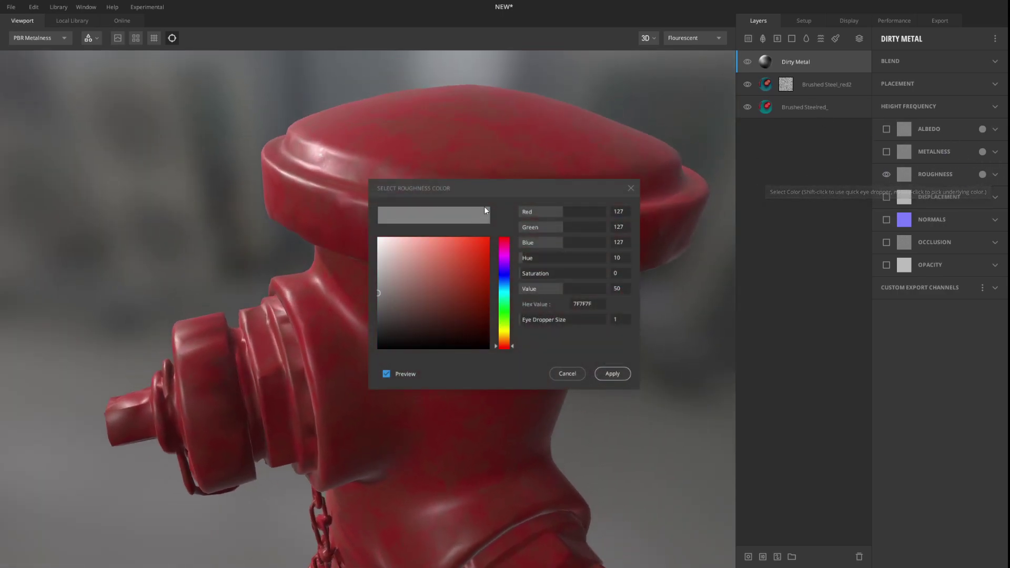
pyautogui.moveTo(613, 188); pyautogui.dragTo(654, 184)
pyautogui.click(484, 268)
pyautogui.click(726, 370)
# Step: Set the Dirty Metal layer's roughness contrast to 1.891 and its roughness blend mode to Multiply
pyautogui.moveTo(930, 373)
pyautogui.mouseDown()
pyautogui.moveTo(944, 373)
pyautogui.moveTo(917, 374)
pyautogui.moveTo(976, 371)
pyautogui.moveTo(933, 375)
pyautogui.mouseUp()
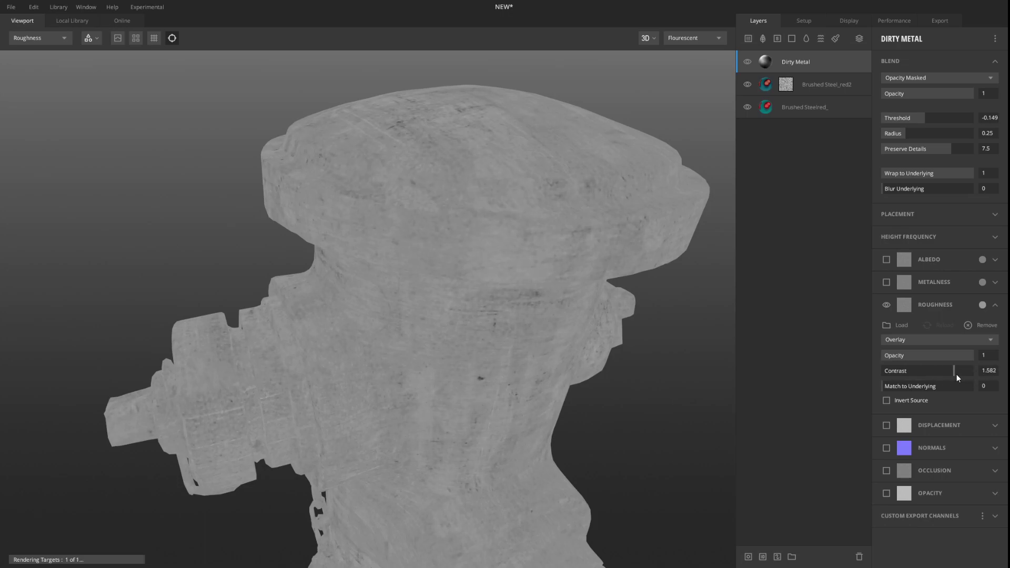
pyautogui.click(957, 340)
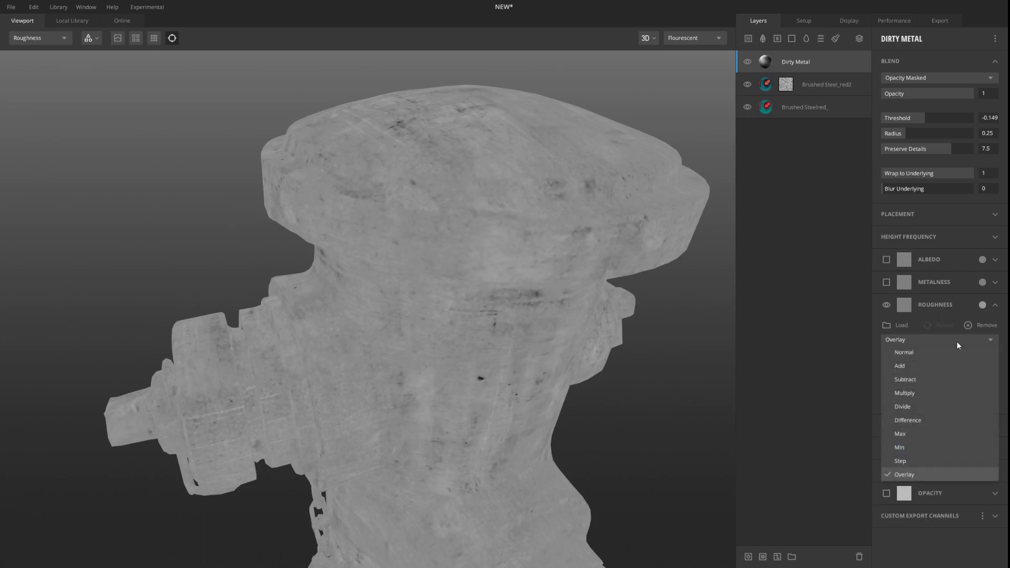
pyautogui.click(957, 342)
pyautogui.click(957, 342)
pyautogui.click(940, 388)
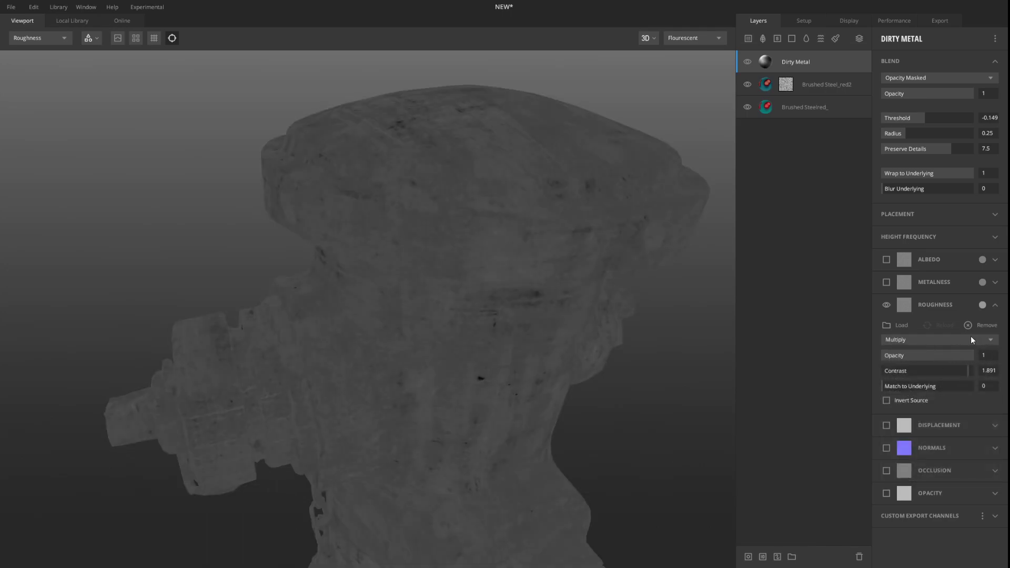
pyautogui.click(967, 340)
pyautogui.click(967, 339)
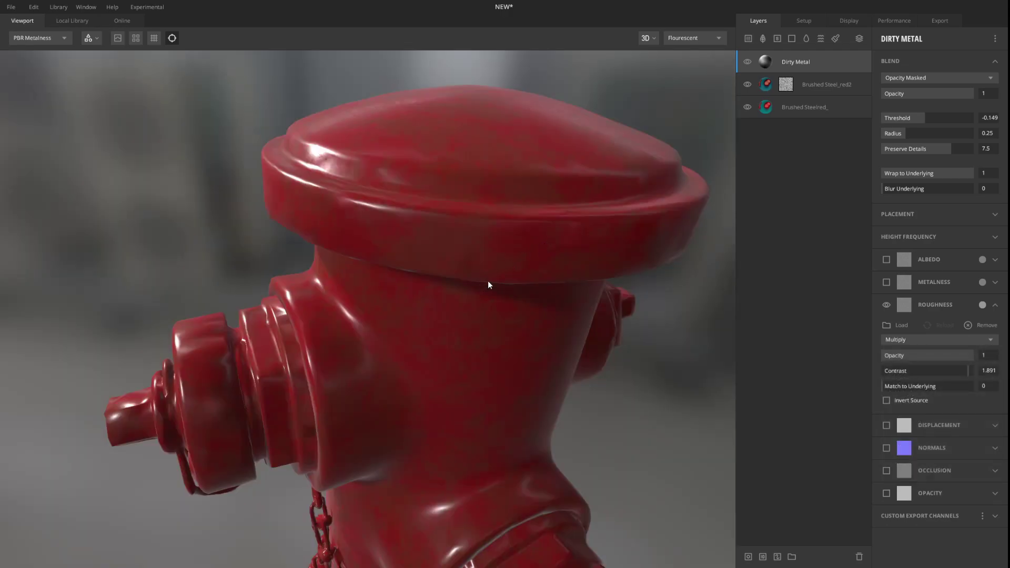
pyautogui.moveTo(425, 285)
pyautogui.mouseDown()
pyautogui.moveTo(481, 274)
pyautogui.moveTo(435, 283)
pyautogui.mouseUp()
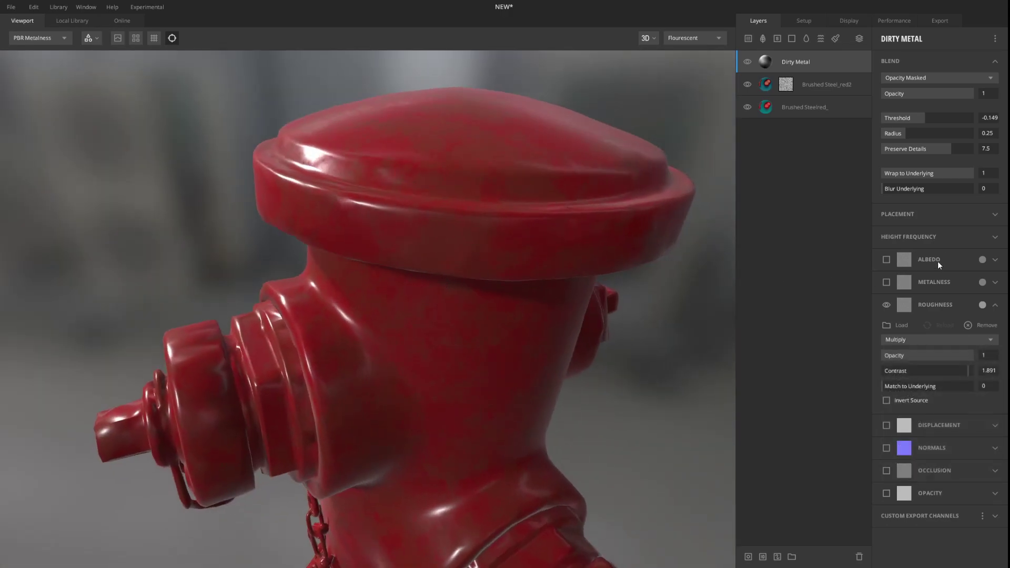
# Step: Set the Dirty Metal layer's box projection scale to 0.797, checking the hydrant in the Roughness and PBR Metalness views
pyautogui.click(996, 214)
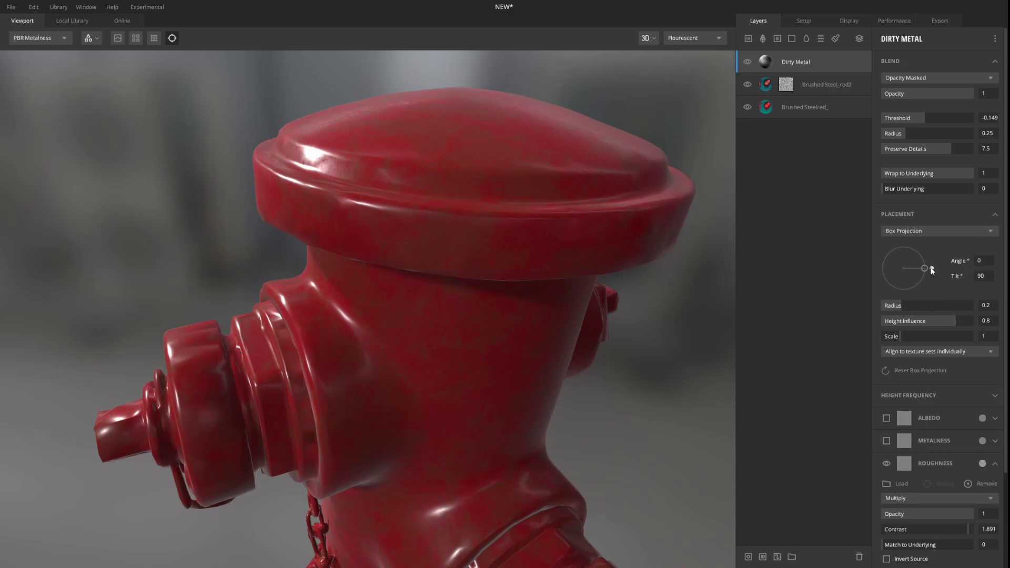
pyautogui.moveTo(617, 181); pyautogui.dragTo(606, 221)
pyautogui.moveTo(492, 249)
pyautogui.mouseDown()
pyautogui.moveTo(505, 229)
pyautogui.moveTo(493, 238)
pyautogui.mouseUp()
pyautogui.scroll(3, 493, 238)
pyautogui.scroll(-3, 492, 235)
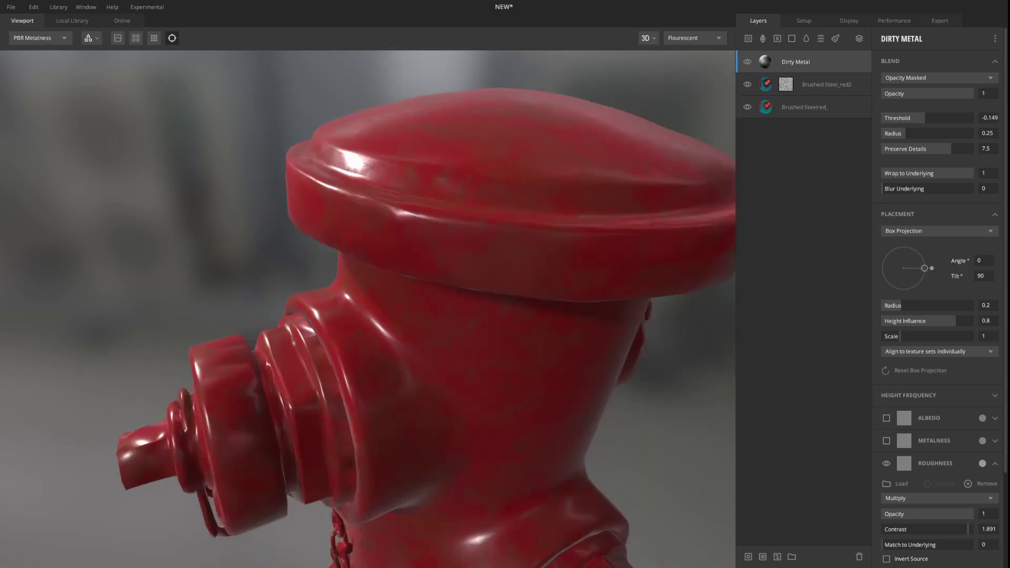
pyautogui.moveTo(409, 337); pyautogui.dragTo(477, 305)
pyautogui.press('4')
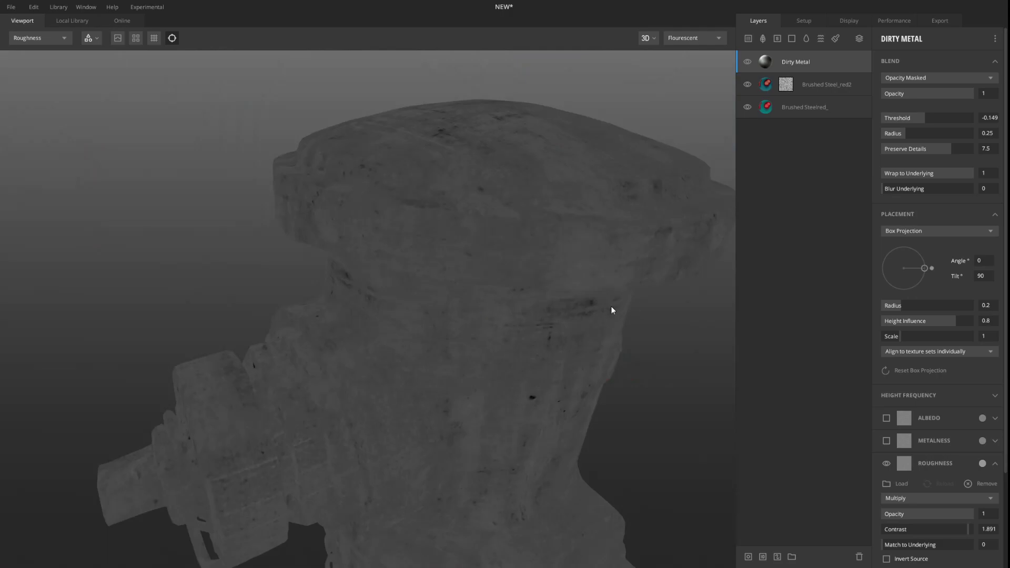
pyautogui.moveTo(898, 340)
pyautogui.mouseDown()
pyautogui.moveTo(950, 340)
pyautogui.moveTo(888, 333)
pyautogui.moveTo(918, 340)
pyautogui.mouseUp()
pyautogui.press('1')
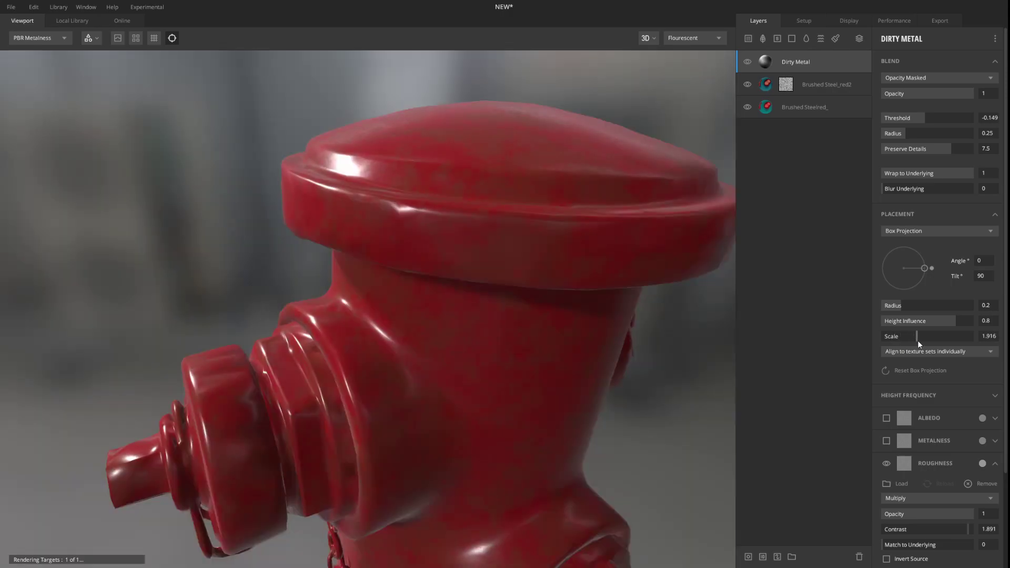
pyautogui.moveTo(355, 148); pyautogui.dragTo(483, 203)
pyautogui.moveTo(960, 340); pyautogui.dragTo(892, 340)
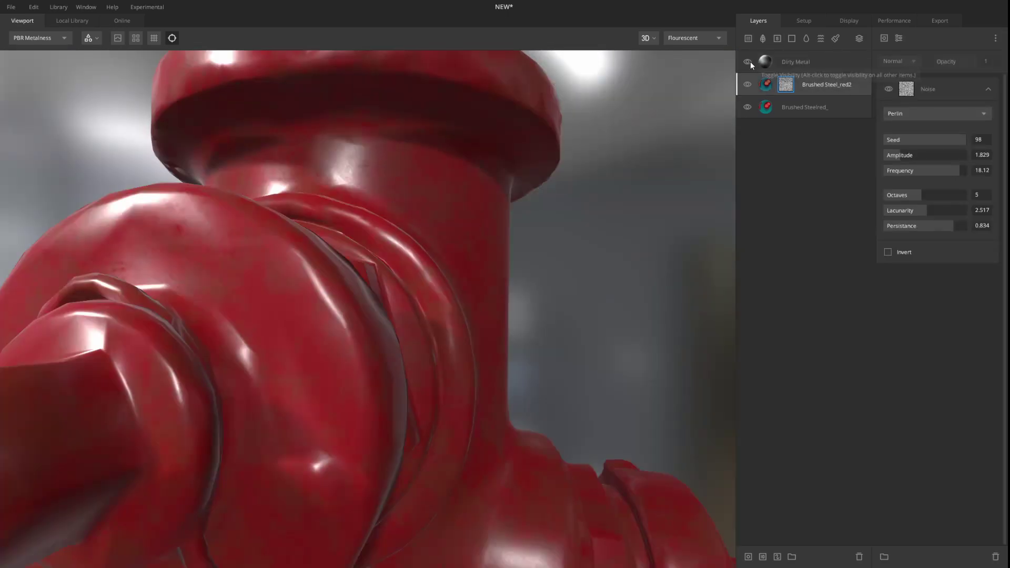
# Step: Compare the hydrant's reflections with the Dirty Metal layer hidden and shown
pyautogui.click(748, 62)
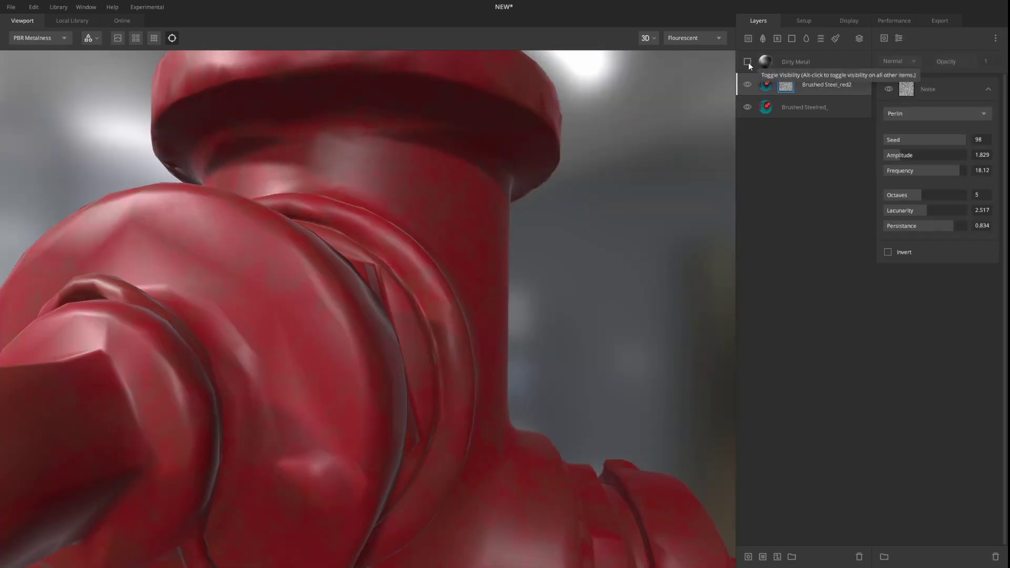
pyautogui.click(748, 62)
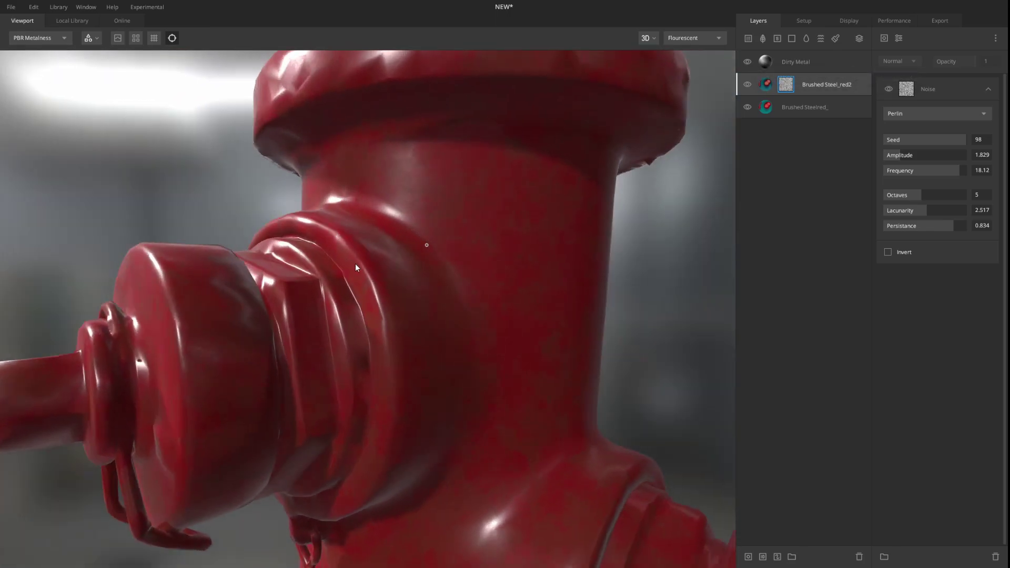
pyautogui.keyDown('alt'); pyautogui.moveTo(355, 264); pyautogui.dragTo(446, 294); pyautogui.keyUp('alt')
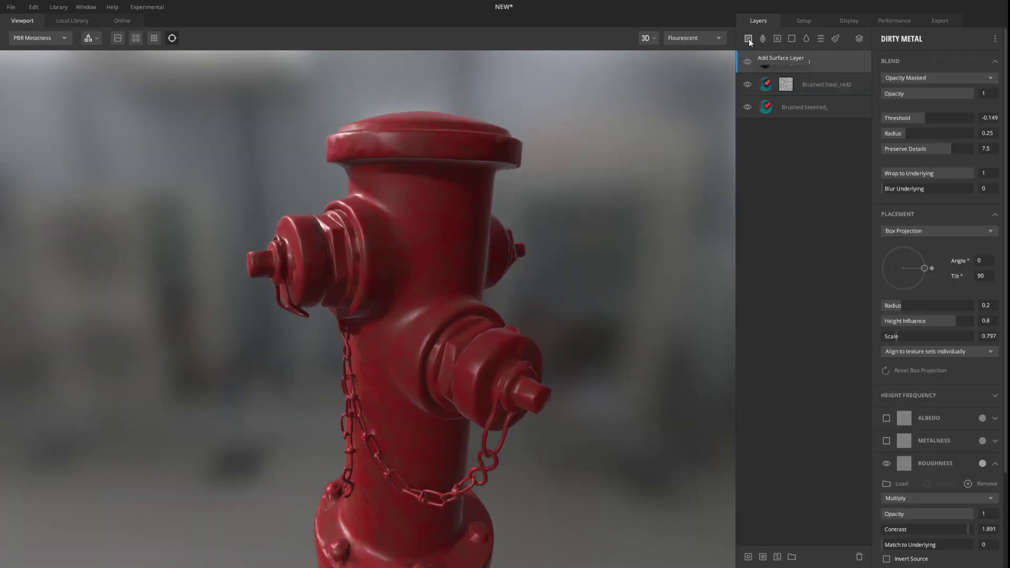
# Step: Add the Rusted Metal Sheet surface from the local library's Metal category as a layer above Dirty Metal
pyautogui.click(72, 21)
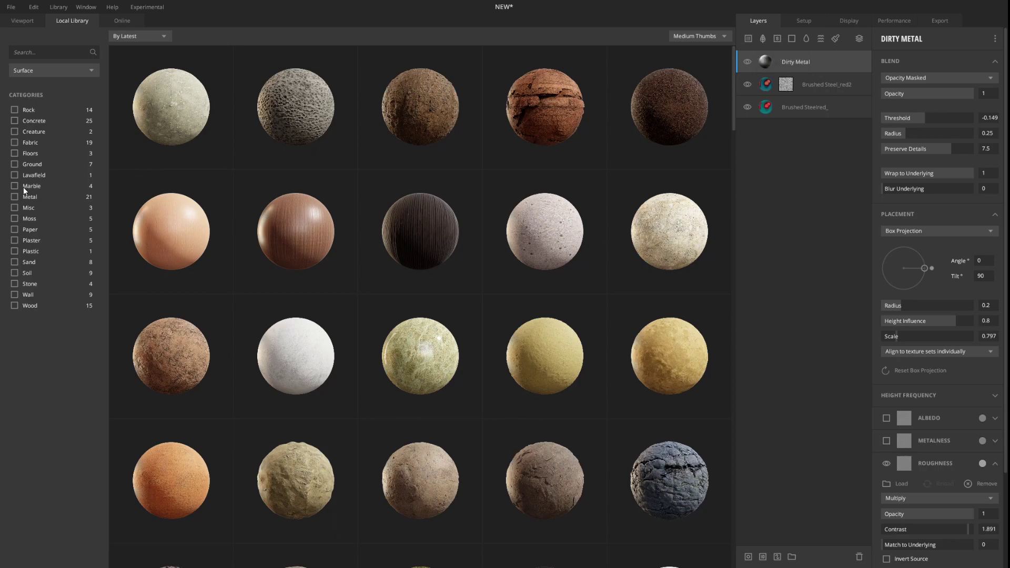
pyautogui.click(15, 198)
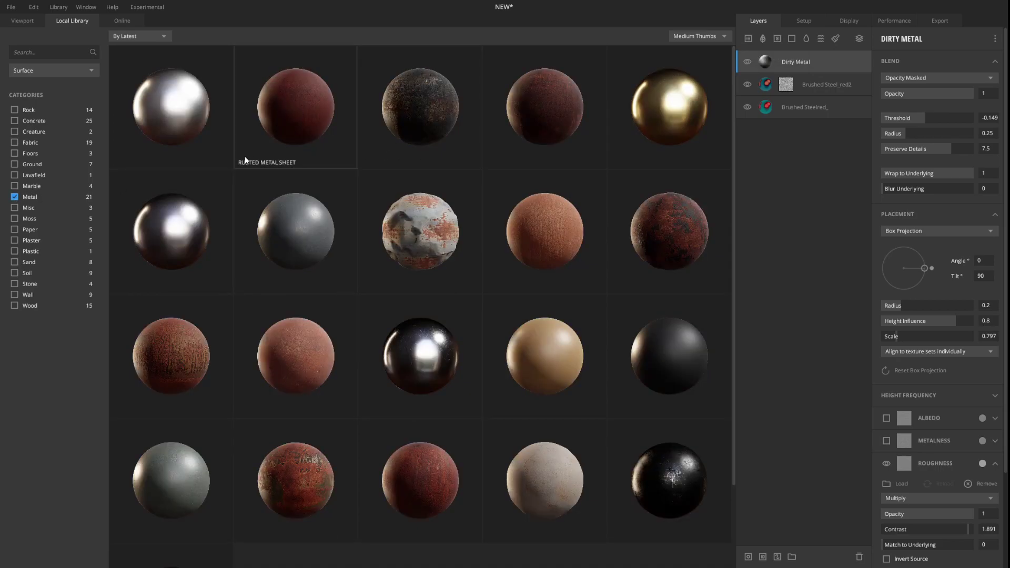
pyautogui.click(298, 107)
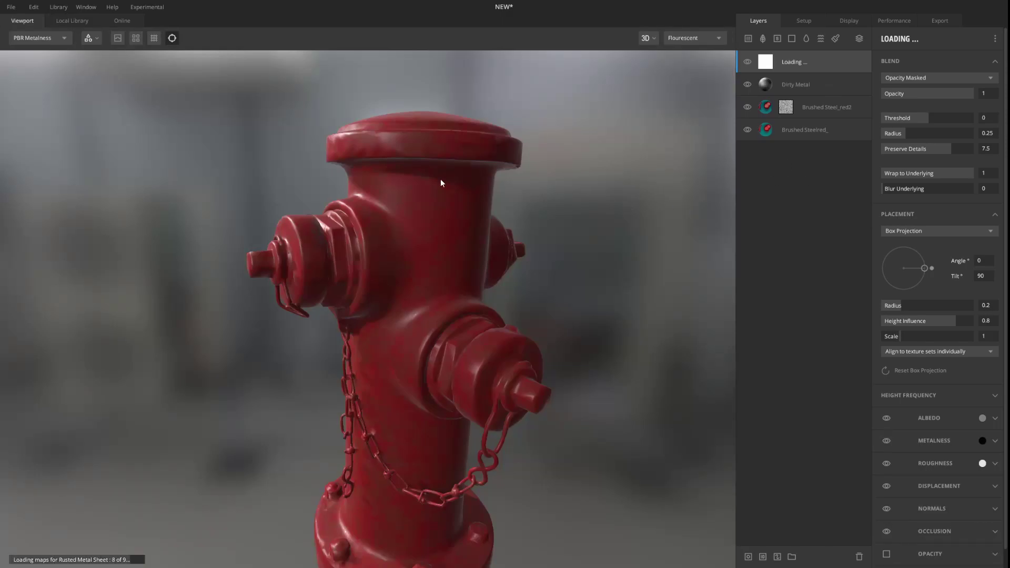
# Step: Examine the rusted metal texture up close on the hydrant's cap, body and base
pyautogui.scroll(5, 392, 197)
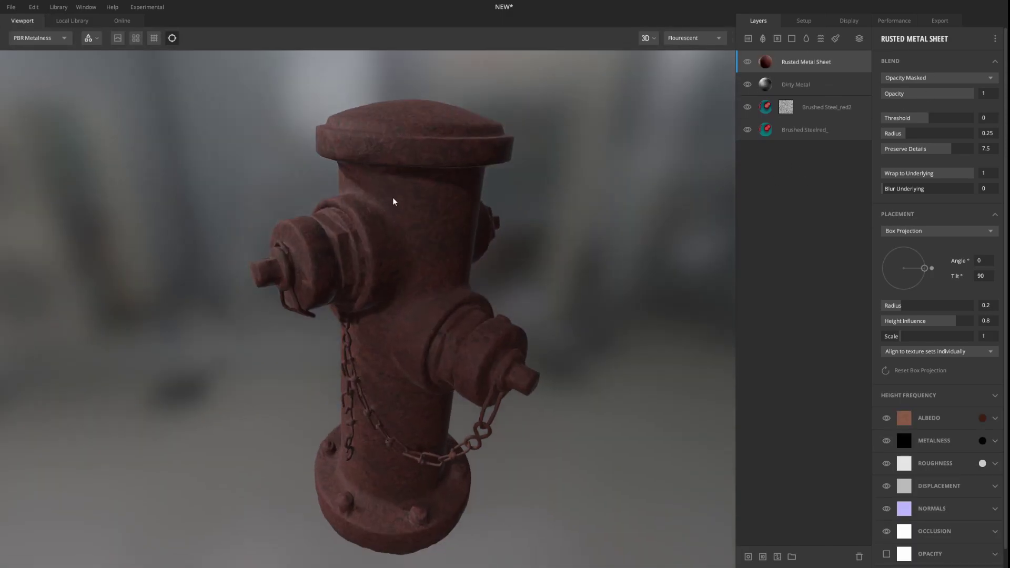
pyautogui.scroll(-2, 410, 251)
pyautogui.scroll(2, 417, 247)
pyautogui.scroll(2, 414, 211)
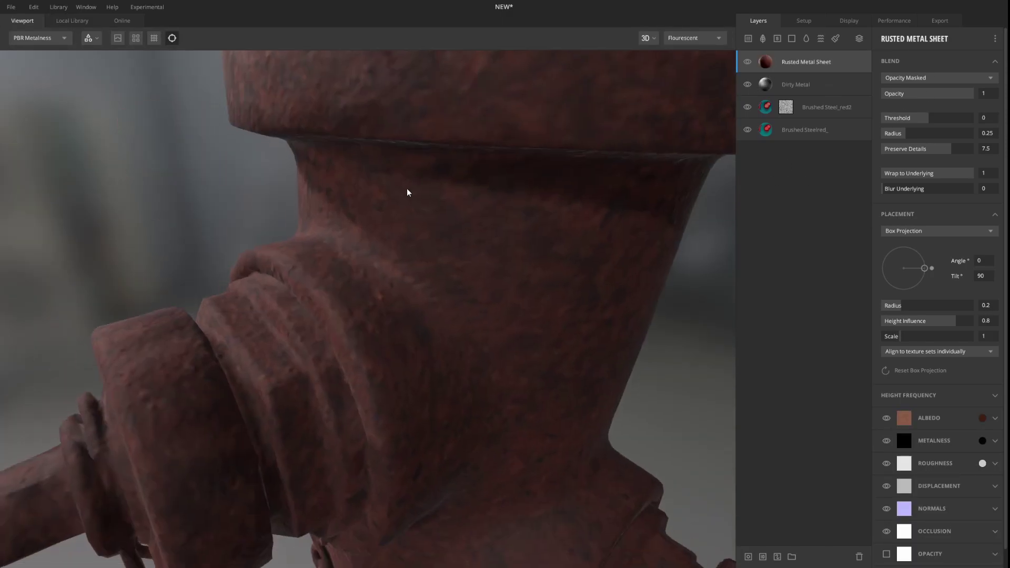
pyautogui.scroll(-5, 406, 316)
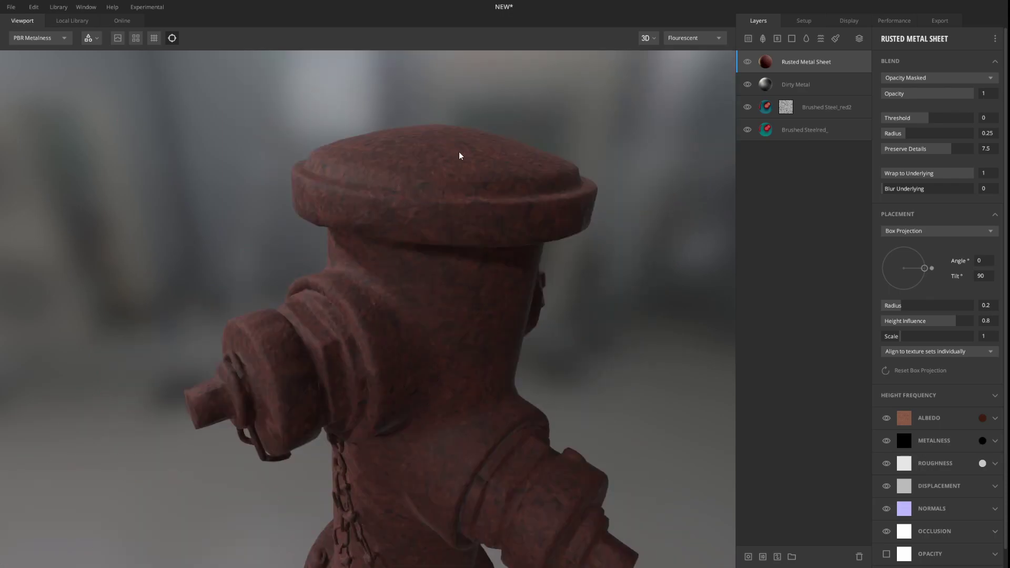
pyautogui.moveTo(460, 156); pyautogui.dragTo(437, 293)
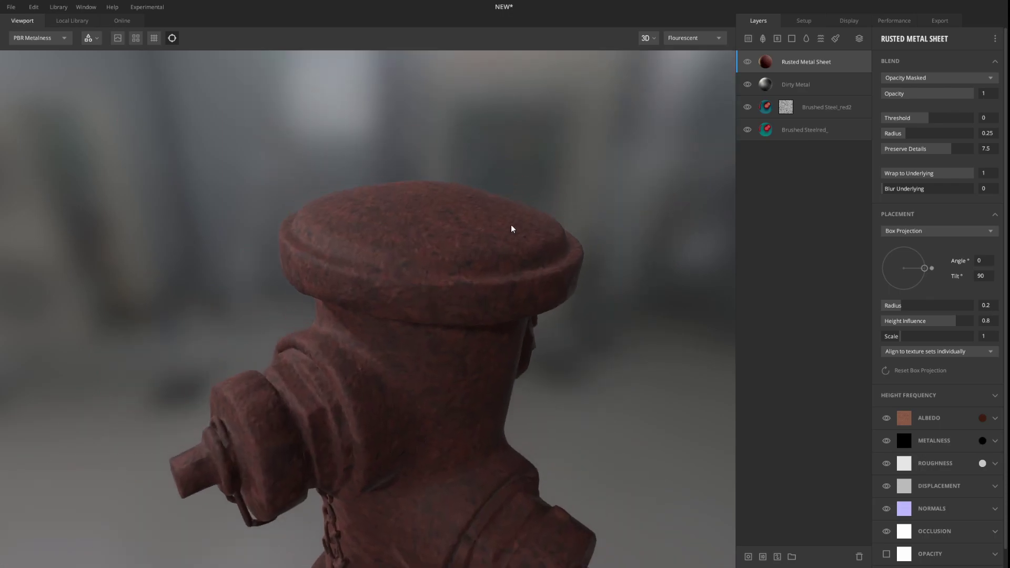
pyautogui.scroll(-3, 446, 214)
pyautogui.scroll(5, 445, 263)
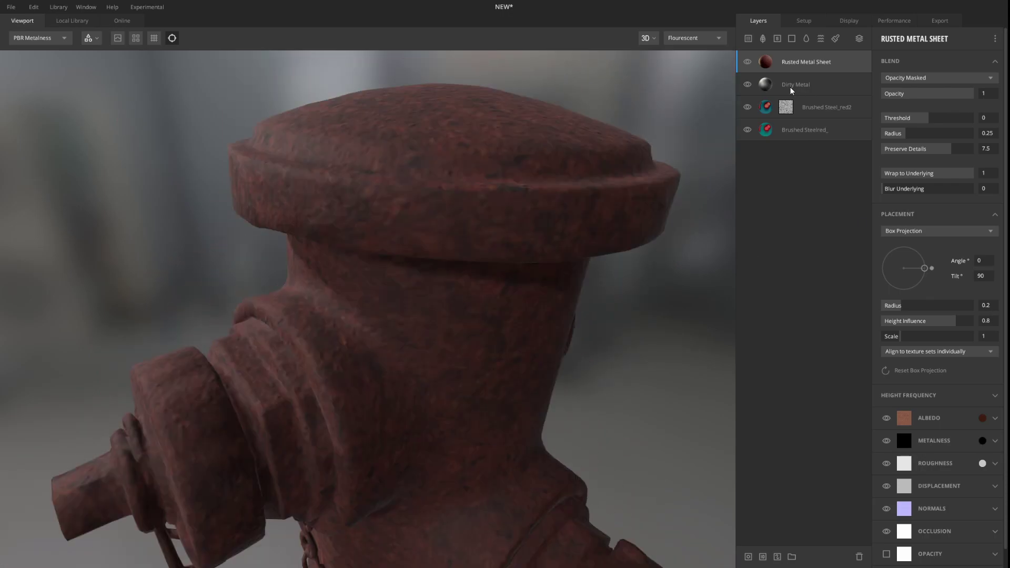
pyautogui.scroll(-3, 448, 232)
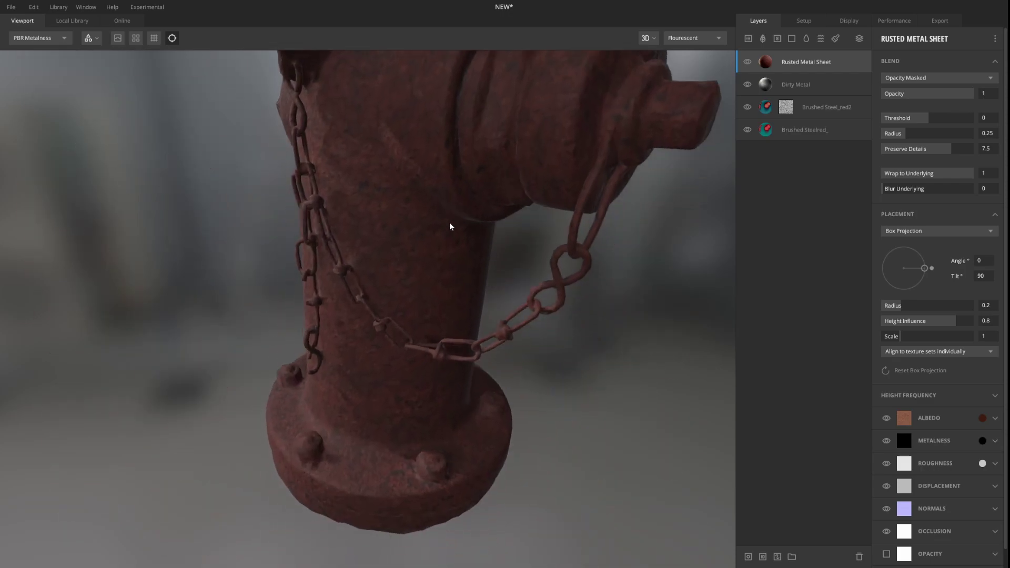
pyautogui.scroll(4, 457, 221)
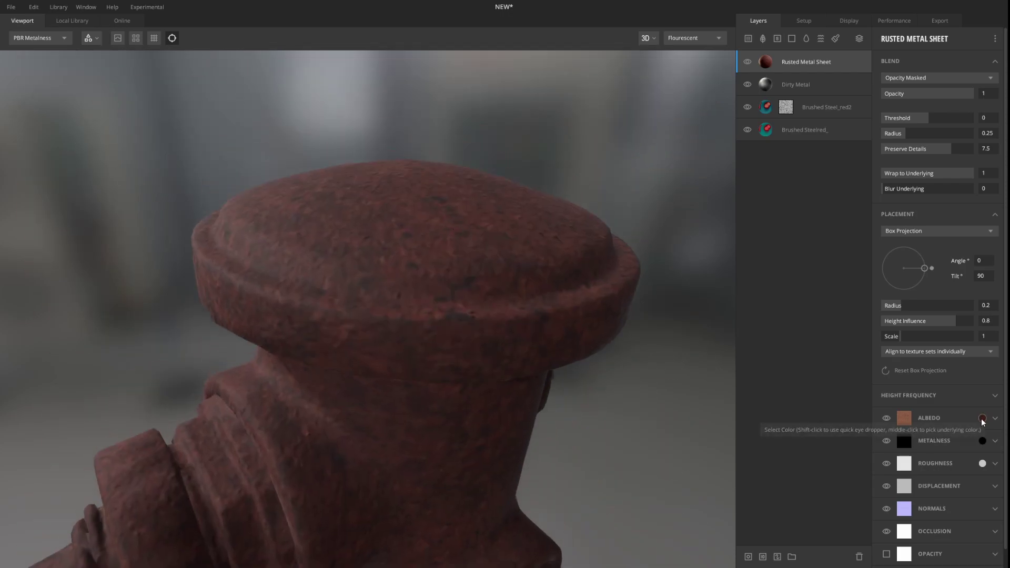
# Step: Set the Rusted Metal Sheet layer's box projection scale to 0.847 and inspect the texture from several angles
pyautogui.moveTo(902, 336); pyautogui.dragTo(898, 337)
pyautogui.moveTo(506, 421); pyautogui.dragTo(539, 297, button='middle')
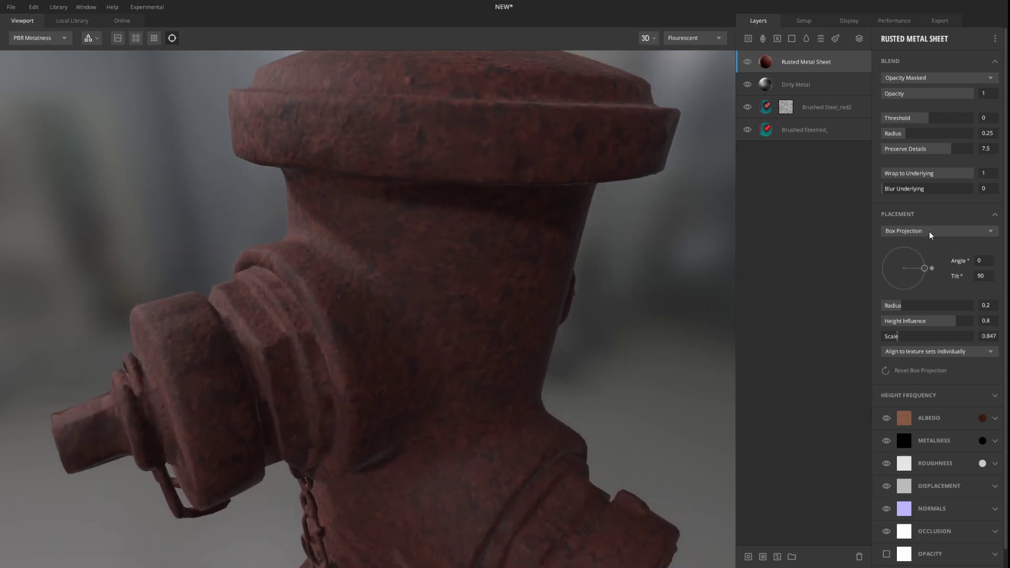
pyautogui.moveTo(510, 227); pyautogui.dragTo(535, 245, button='middle')
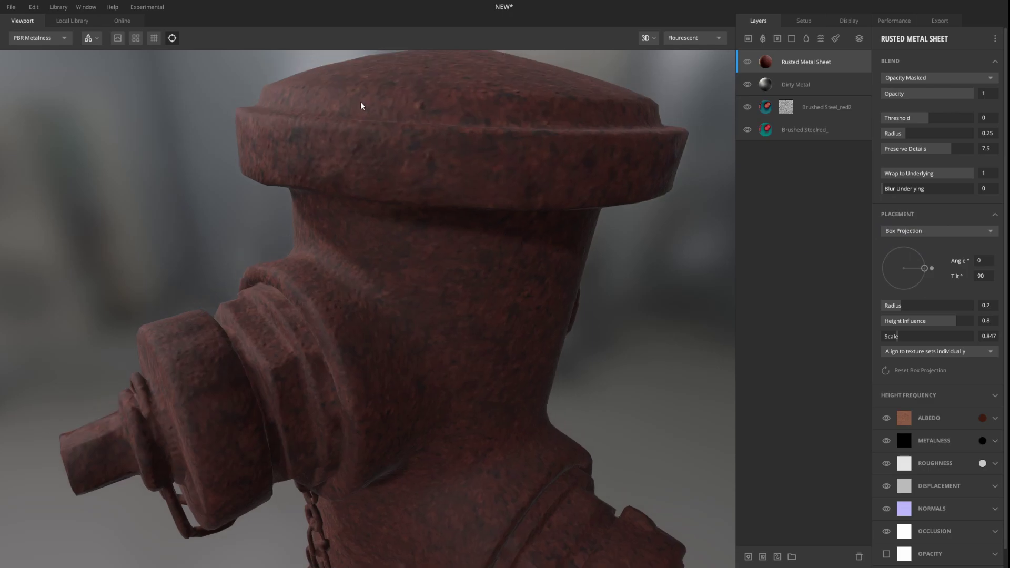
pyautogui.moveTo(421, 106); pyautogui.dragTo(219, 265, button='right')
pyautogui.moveTo(219, 265); pyautogui.dragTo(295, 419)
pyautogui.moveTo(397, 102); pyautogui.dragTo(544, 469)
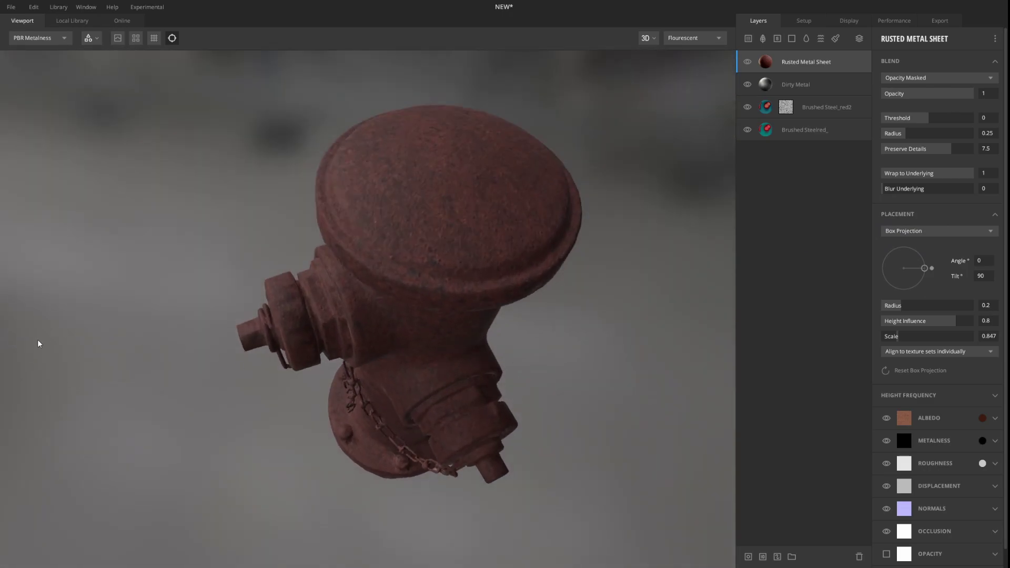
pyautogui.moveTo(619, 311); pyautogui.dragTo(514, 374)
pyautogui.moveTo(514, 374); pyautogui.dragTo(500, 228, button='right')
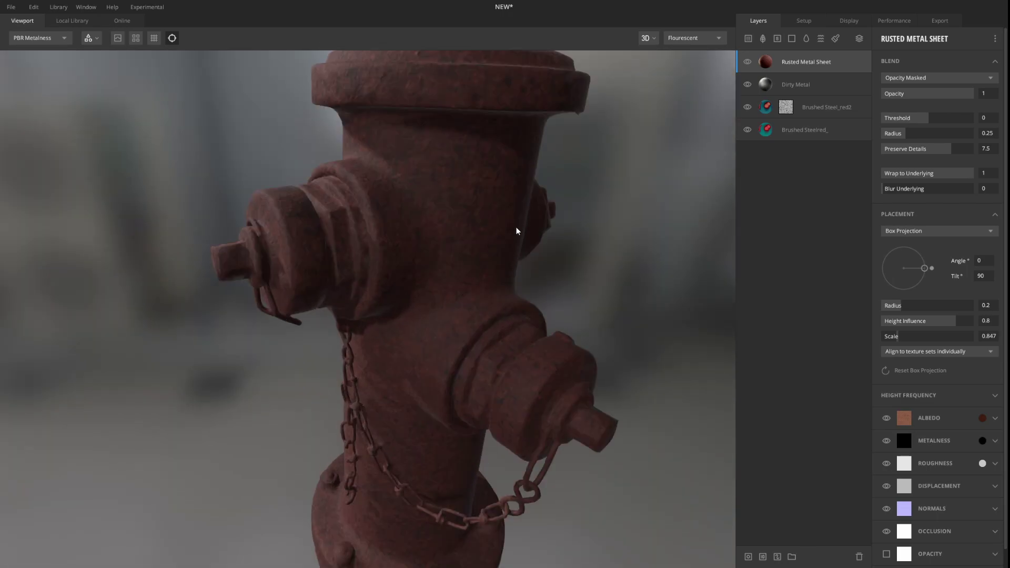
# Step: Try the Tiling and Freeform placement modes on the Rusted Metal Sheet layer
pyautogui.click(931, 230)
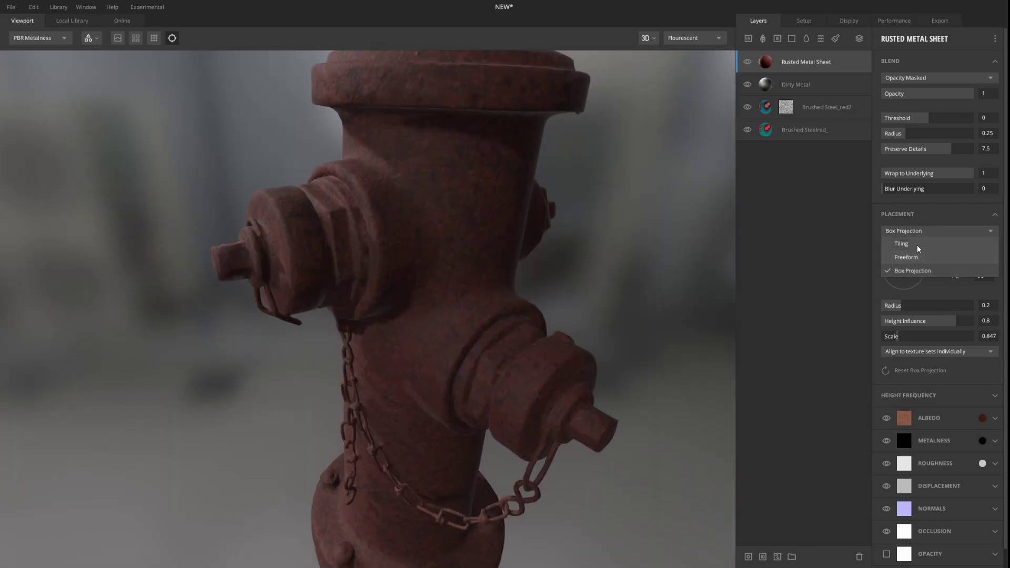
pyautogui.click(920, 244)
pyautogui.moveTo(645, 172); pyautogui.dragTo(1006, 268)
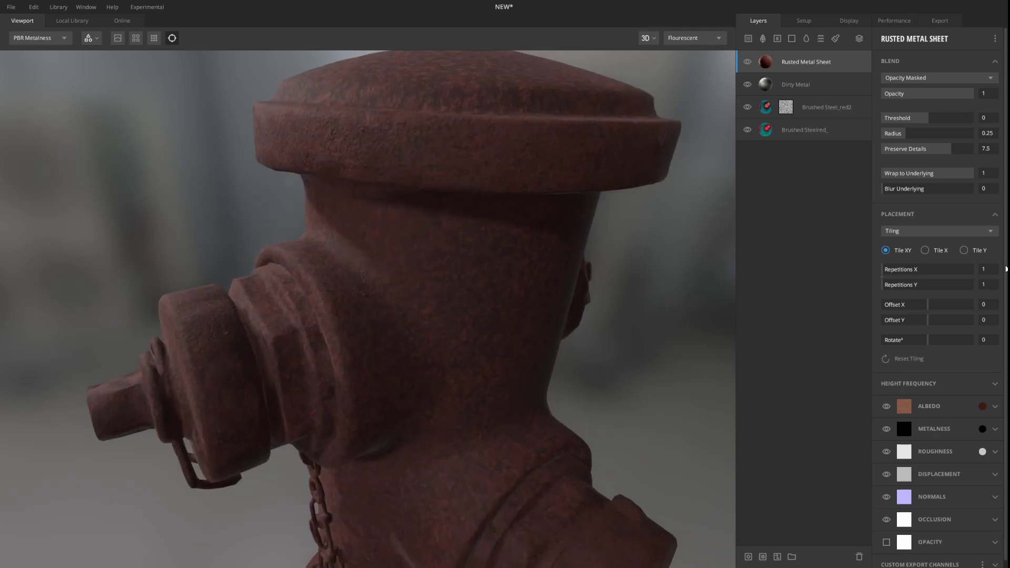
pyautogui.click(935, 232)
pyautogui.click(913, 261)
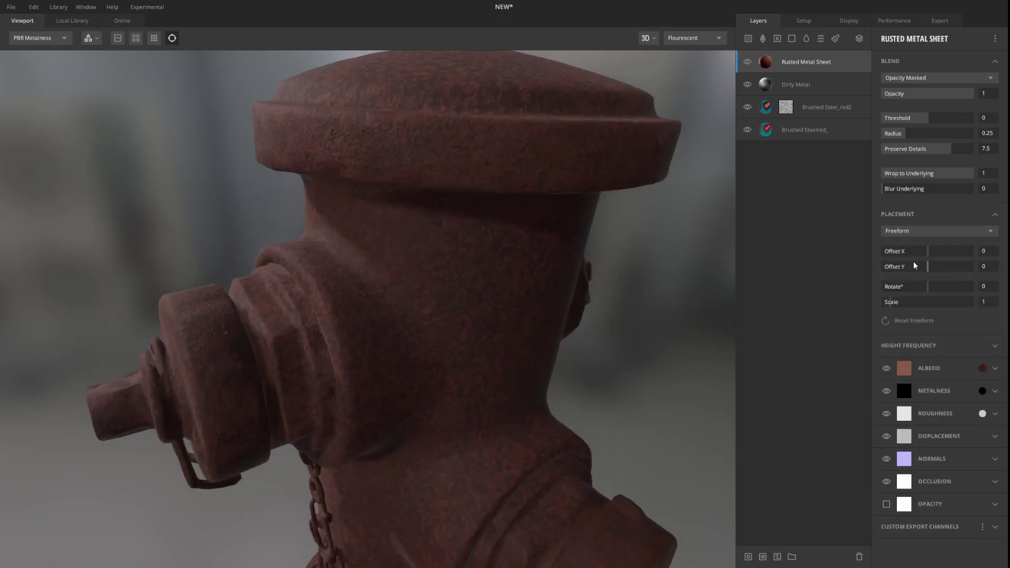
pyautogui.moveTo(727, 217); pyautogui.dragTo(947, 262)
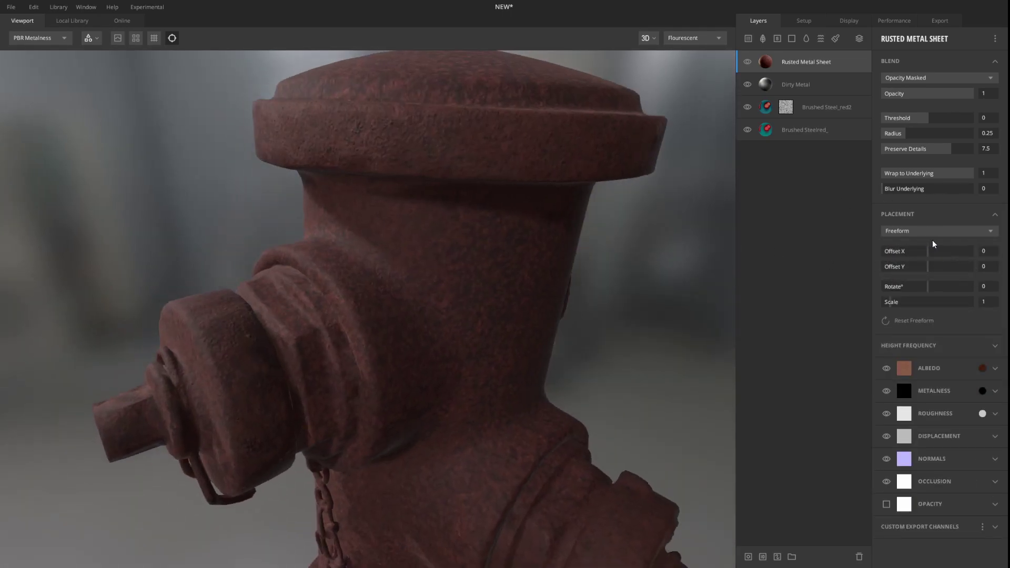
# Step: Return the Rusted Metal Sheet layer's placement to Box Projection and set its scale to 0.324
pyautogui.click(938, 235)
pyautogui.click(918, 246)
pyautogui.scroll(3, 502, 362)
pyautogui.moveTo(502, 362); pyautogui.dragTo(271, 153)
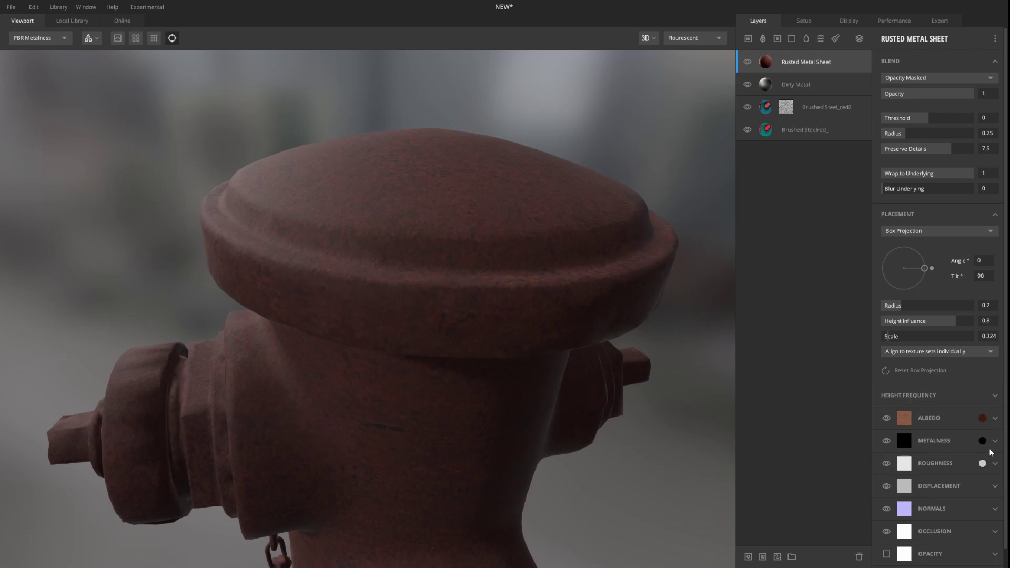
# Step: Set the Rusted Metal Sheet's roughness blend mode to Multiply and compare that channel hidden and shown in the Roughness view
pyautogui.click(982, 464)
pyautogui.moveTo(486, 252); pyautogui.dragTo(479, 250)
pyautogui.click(719, 370)
pyautogui.moveTo(526, 316); pyautogui.dragTo(440, 273)
pyautogui.click(977, 463)
pyautogui.scroll(-1, 977, 460)
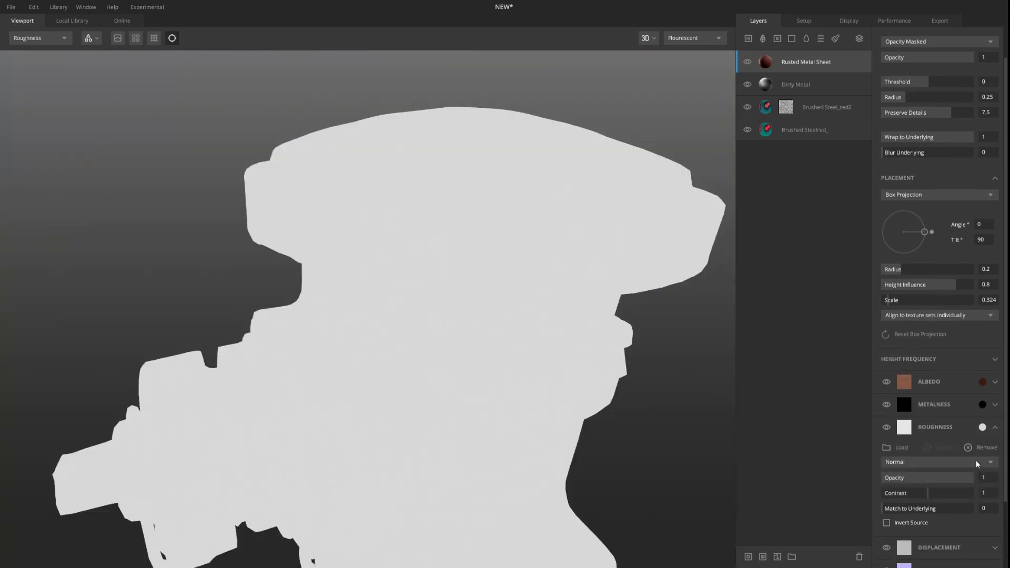
pyautogui.click(949, 463)
pyautogui.click(932, 368)
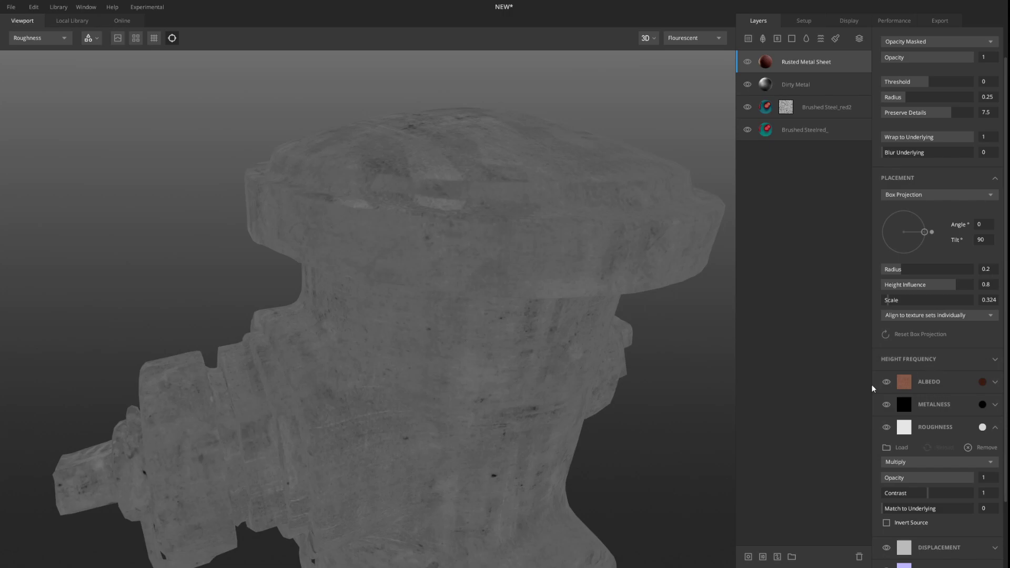
pyautogui.click(886, 428)
pyautogui.click(887, 428)
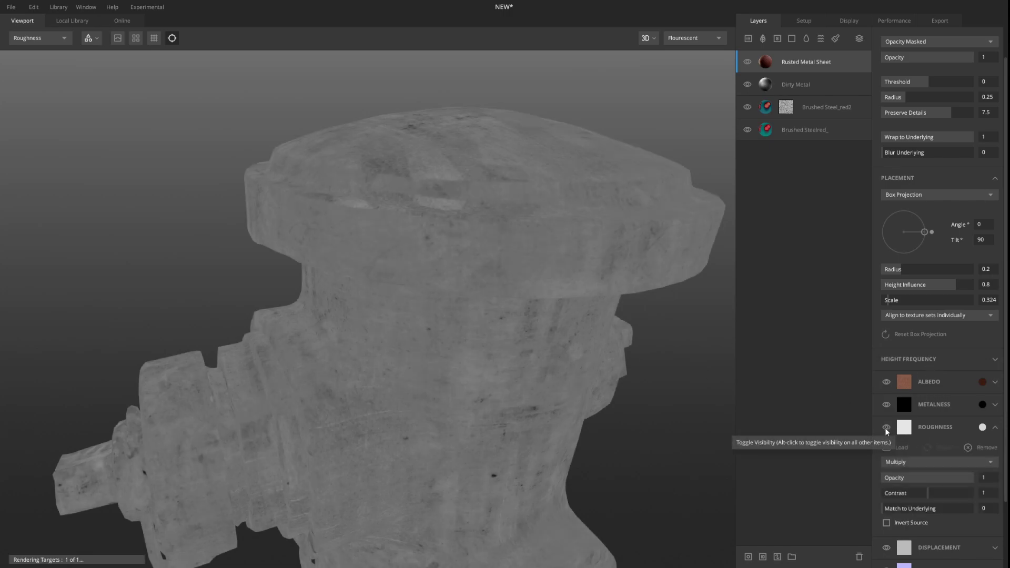
# Step: Try Overlay on the Rusted Metal Sheet's roughness, return its blend mode to Normal, and compare the layer hidden and shown in PBR Metalness
pyautogui.click(887, 429)
pyautogui.click(886, 428)
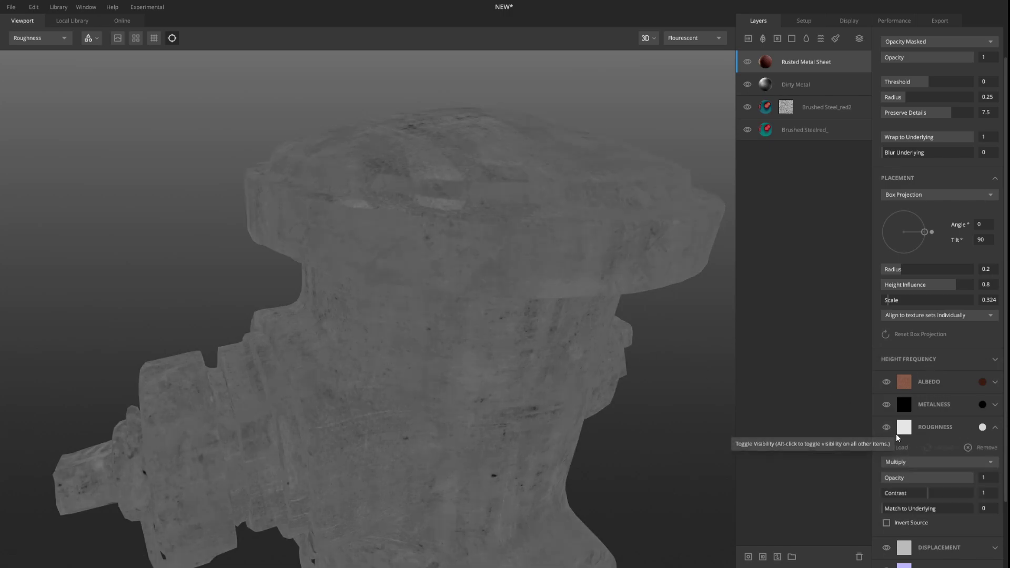
pyautogui.click(915, 463)
pyautogui.click(916, 445)
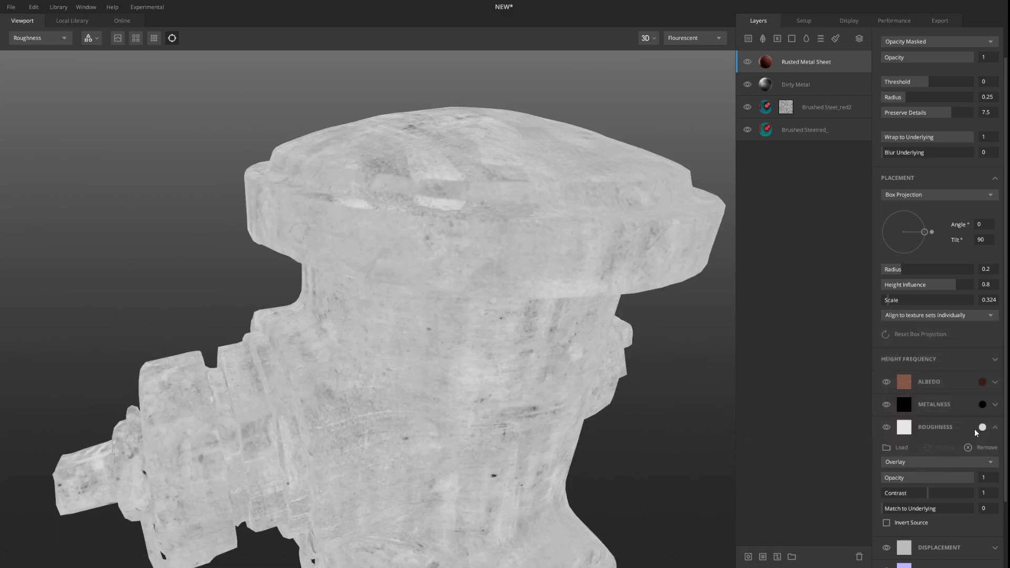
pyautogui.click(916, 461)
pyautogui.click(930, 330)
pyautogui.click(747, 62)
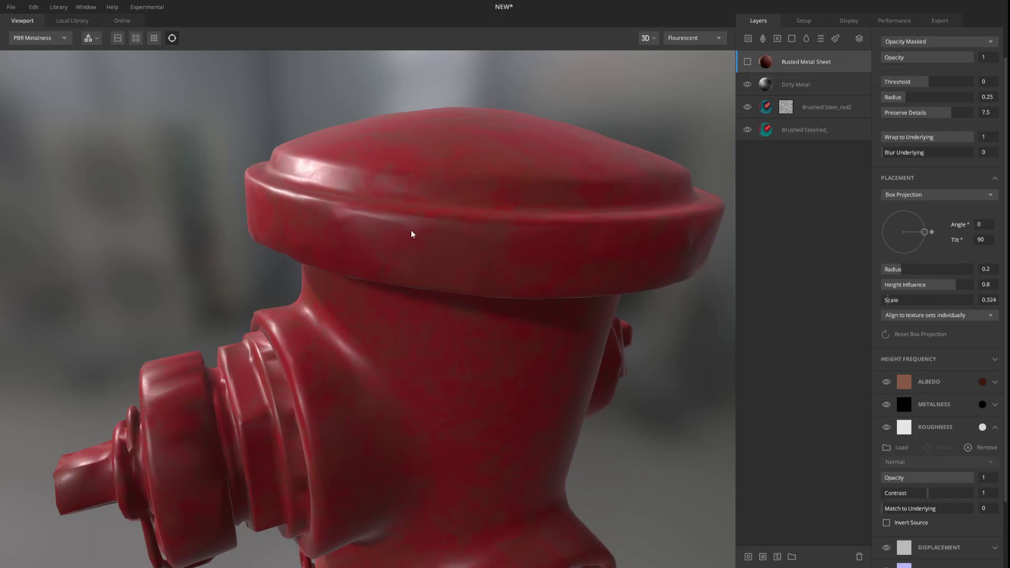
pyautogui.click(747, 62)
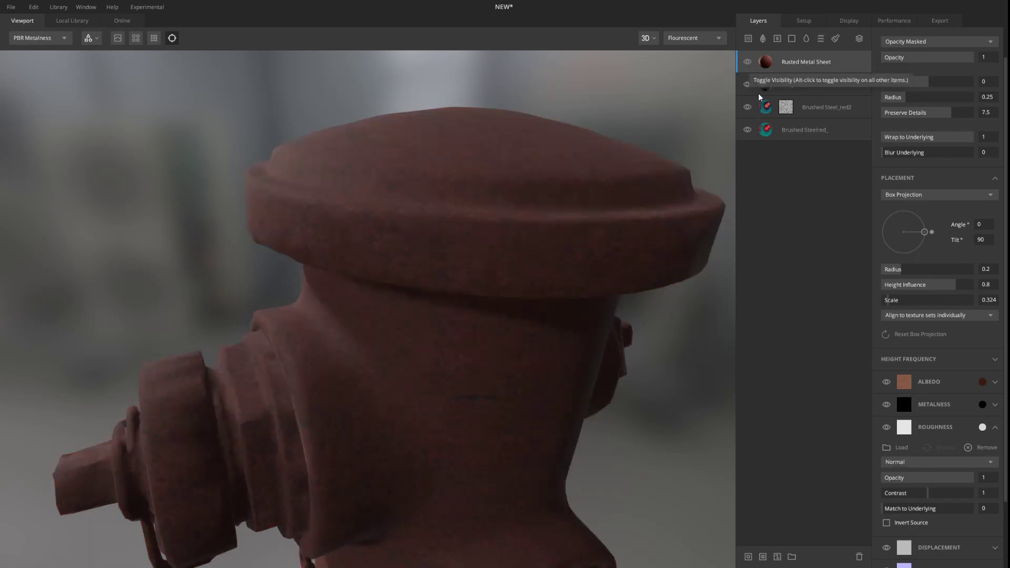
# Step: Lighten the Rusted Metal Sheet's albedo colour to a brighter rusty red and inspect the tinted hydrant
pyautogui.click(983, 382)
pyautogui.click(568, 311)
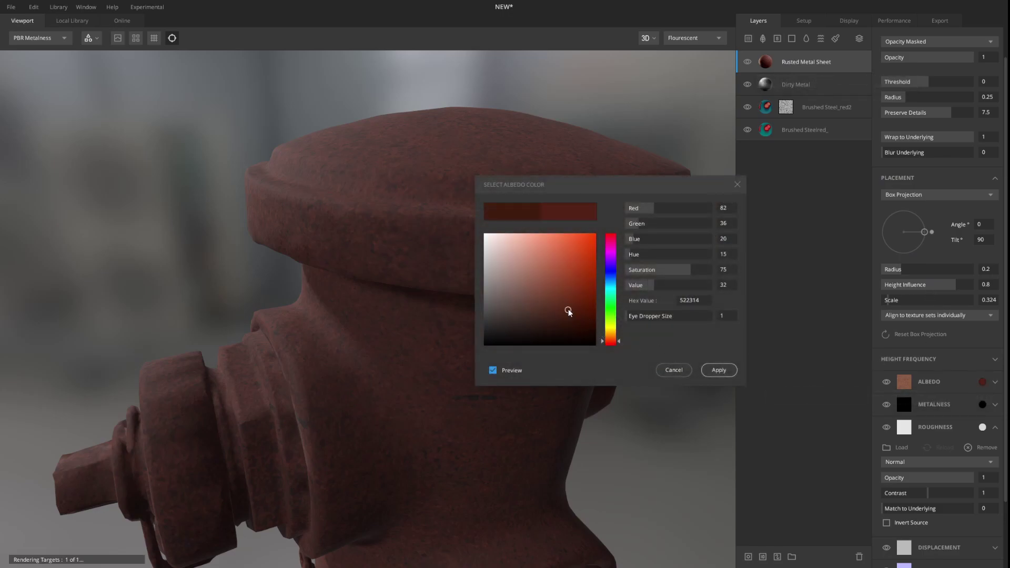
pyautogui.moveTo(572, 313); pyautogui.dragTo(573, 309)
pyautogui.click(719, 370)
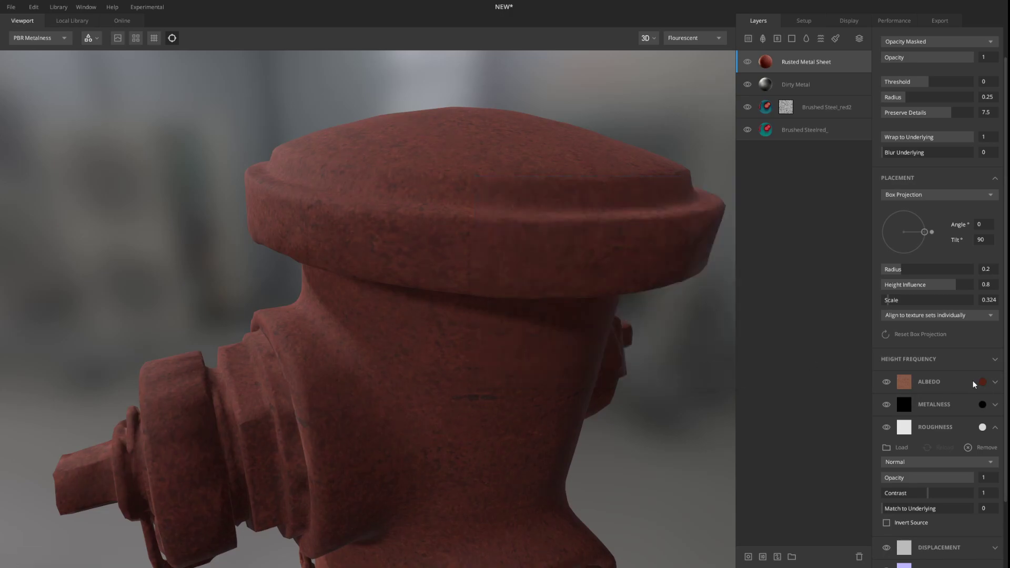
pyautogui.click(995, 428)
pyautogui.moveTo(547, 400); pyautogui.dragTo(492, 363)
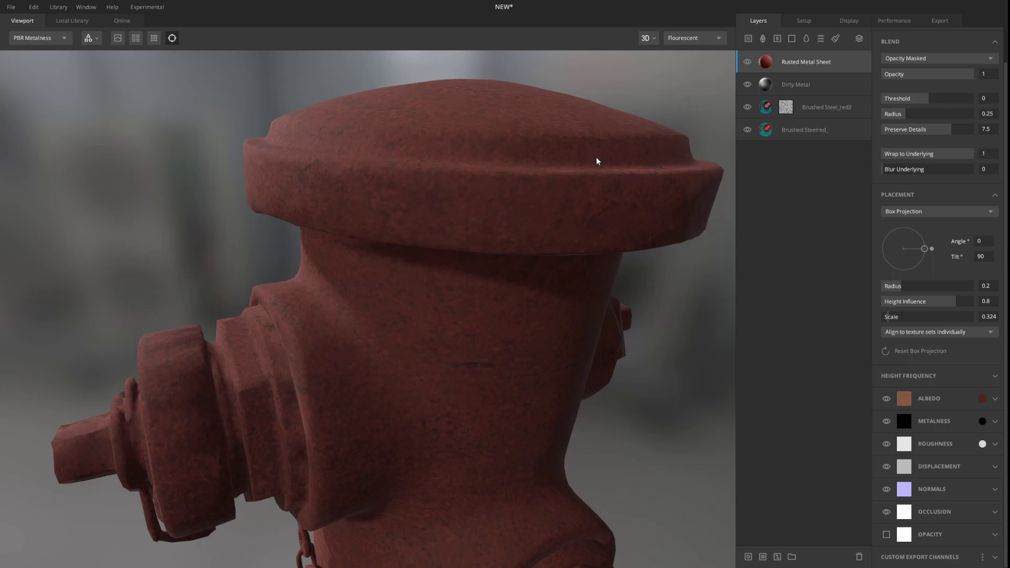
pyautogui.moveTo(386, 335); pyautogui.dragTo(404, 344, button='middle')
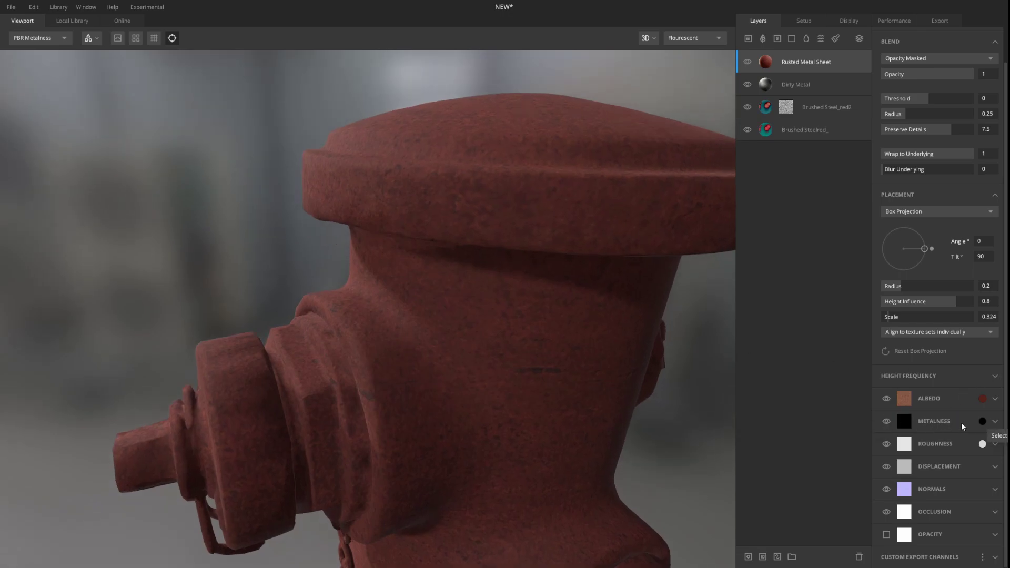
# Step: Check the Rusted Metal Sheet's metalness colour without altering it and inspect the hydrant's body and cap
pyautogui.click(983, 421)
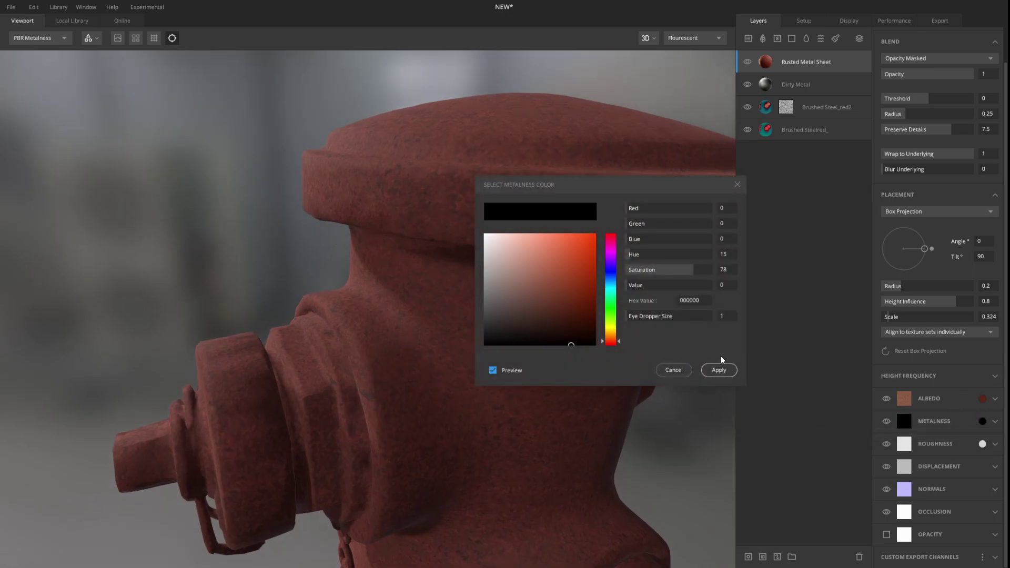
pyautogui.click(669, 368)
pyautogui.moveTo(589, 336); pyautogui.dragTo(551, 352)
pyautogui.moveTo(474, 263); pyautogui.dragTo(502, 301)
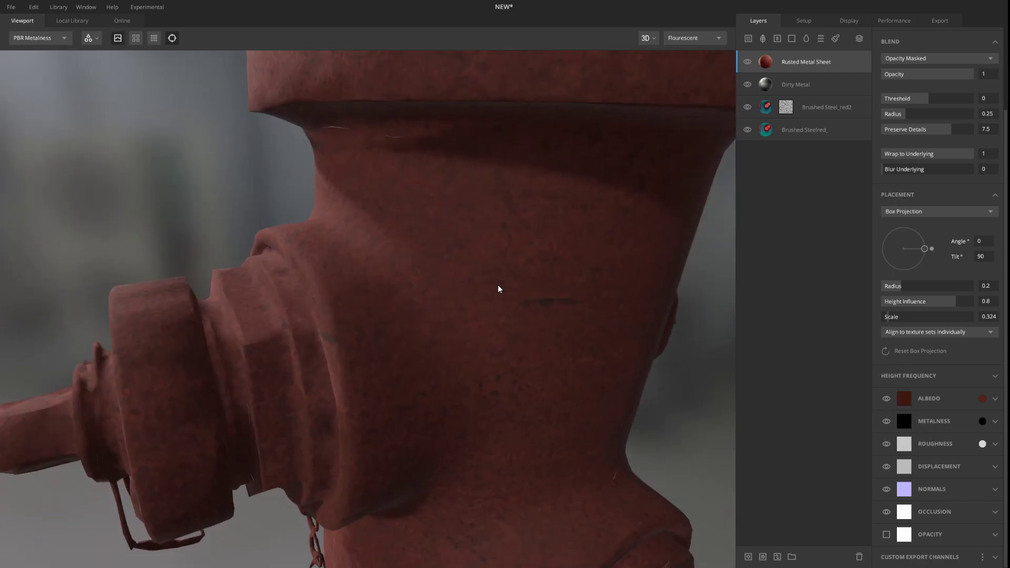
pyautogui.moveTo(616, 144); pyautogui.dragTo(568, 189)
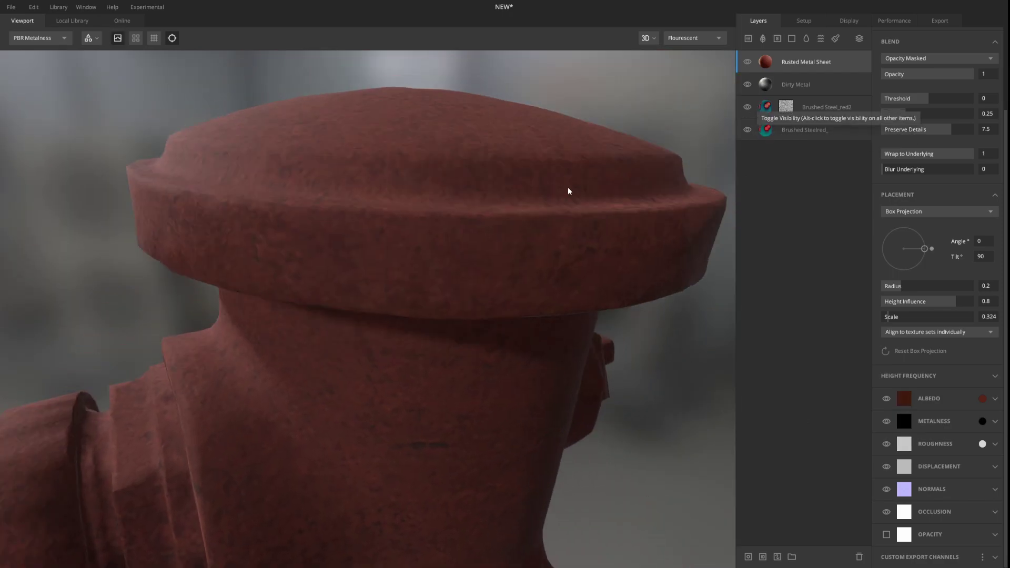
# Step: Add an empty mask stack to the Rusted Metal Sheet layer and bring the whole upper hydrant into view
pyautogui.rightClick(810, 58)
pyautogui.click(835, 160)
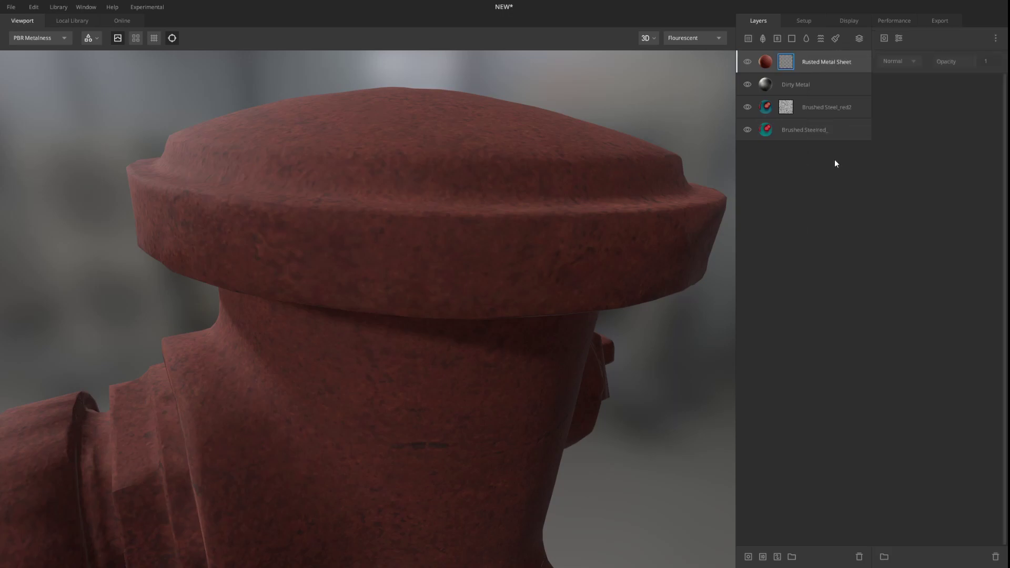
pyautogui.moveTo(551, 179); pyautogui.dragTo(531, 203)
pyautogui.moveTo(417, 318); pyautogui.dragTo(437, 298)
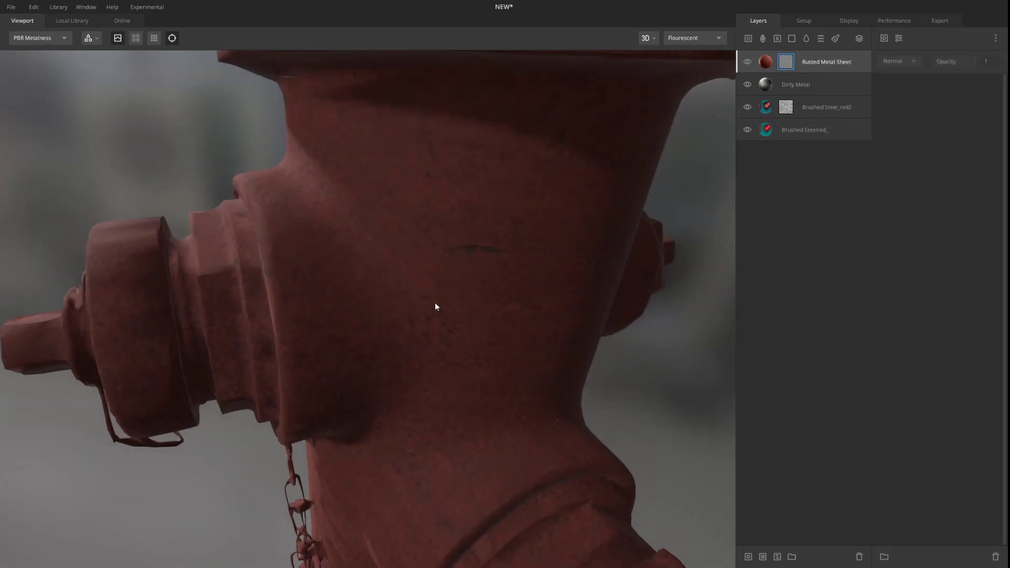
pyautogui.click(881, 40)
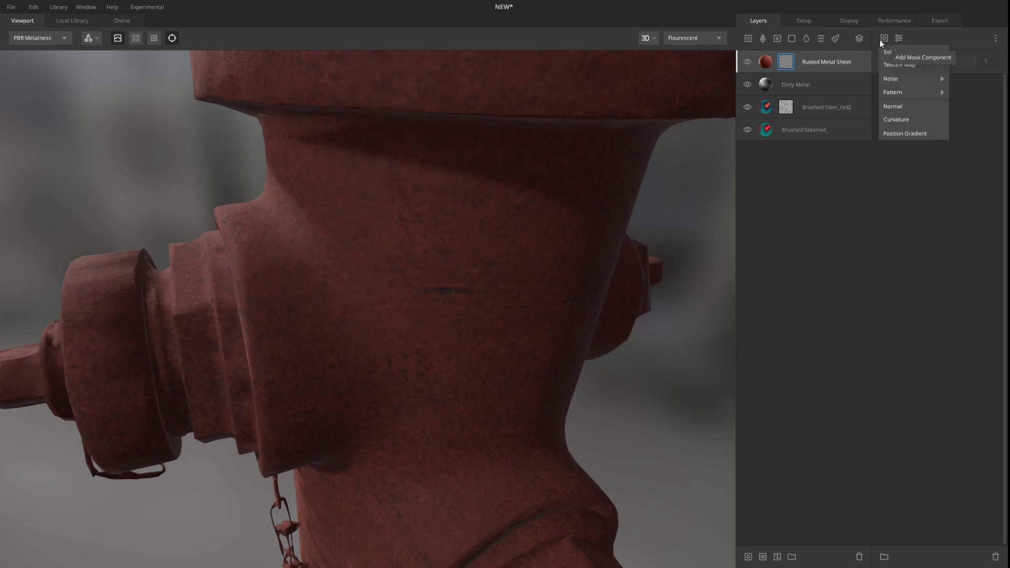
pyautogui.click(906, 52)
pyautogui.moveTo(479, 266); pyautogui.dragTo(467, 195)
pyautogui.scroll(-4, 487, 261)
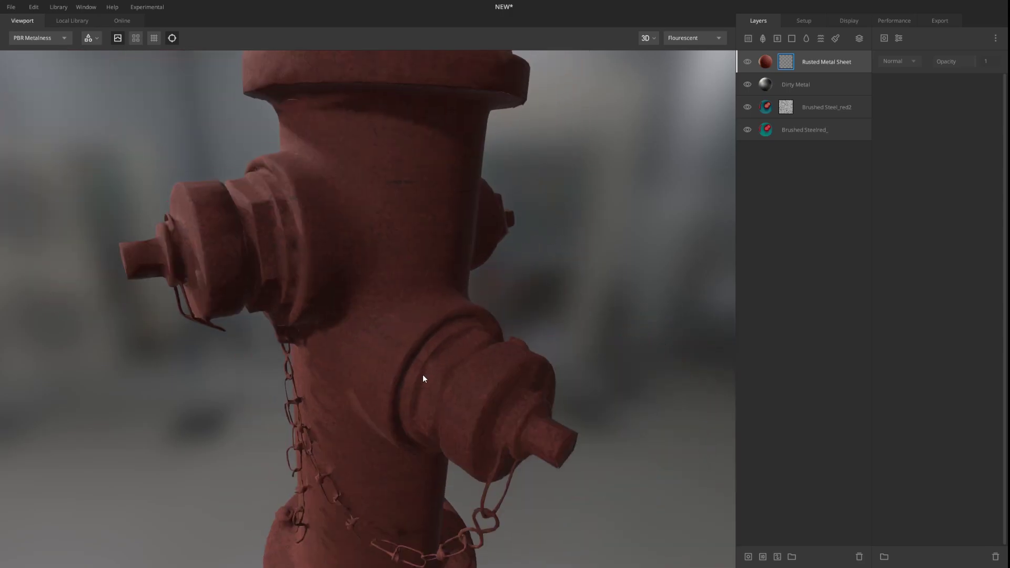
pyautogui.moveTo(317, 166); pyautogui.dragTo(345, 307, button='middle')
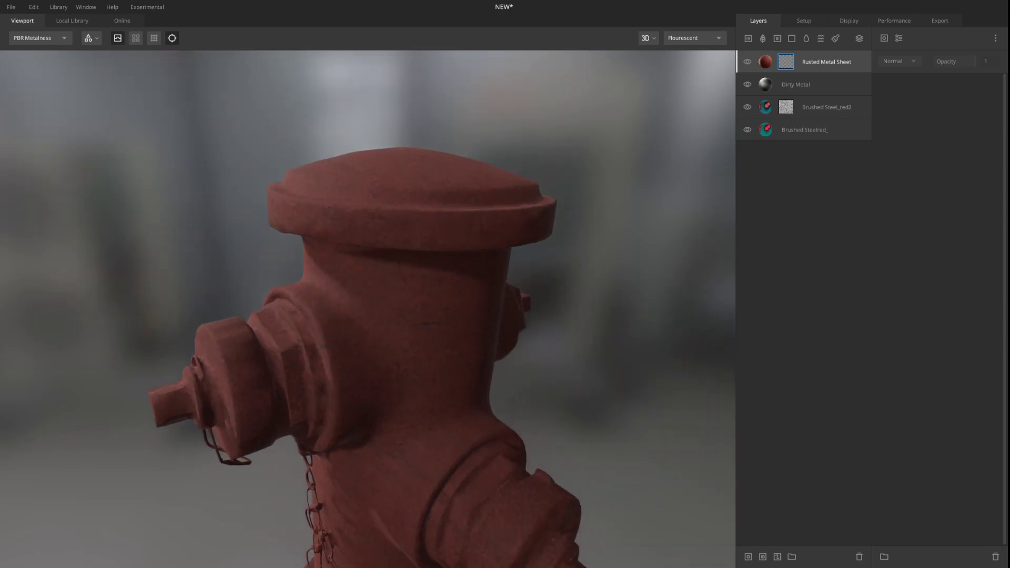
# Step: Add a Normal component to the Rusted Metal Sheet's mask and inspect it from several sides in the Active Mask view
pyautogui.click(883, 38)
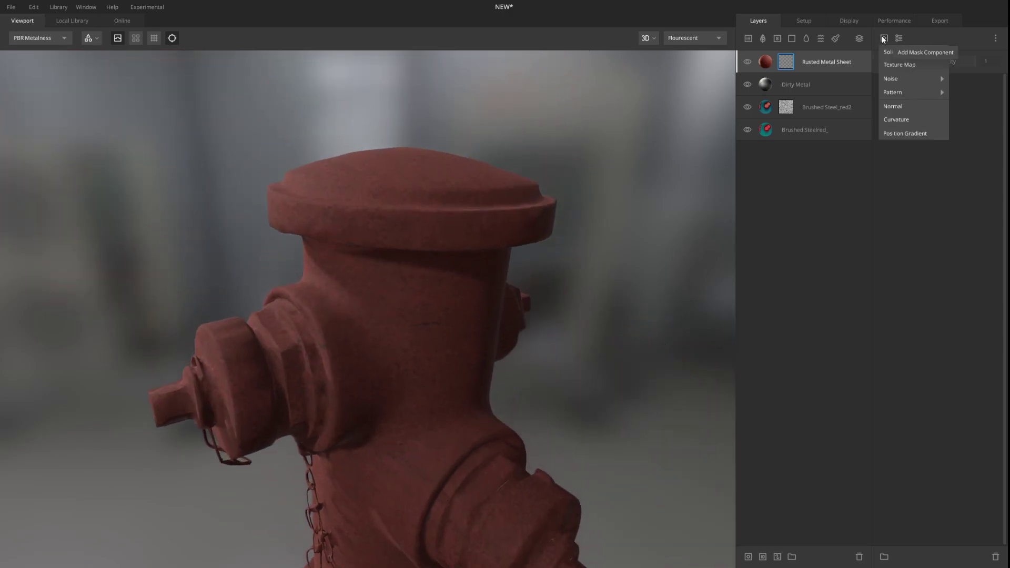
pyautogui.click(915, 107)
pyautogui.moveTo(576, 260); pyautogui.dragTo(512, 361)
pyautogui.press('m')
pyautogui.moveTo(671, 350); pyautogui.dragTo(438, 100)
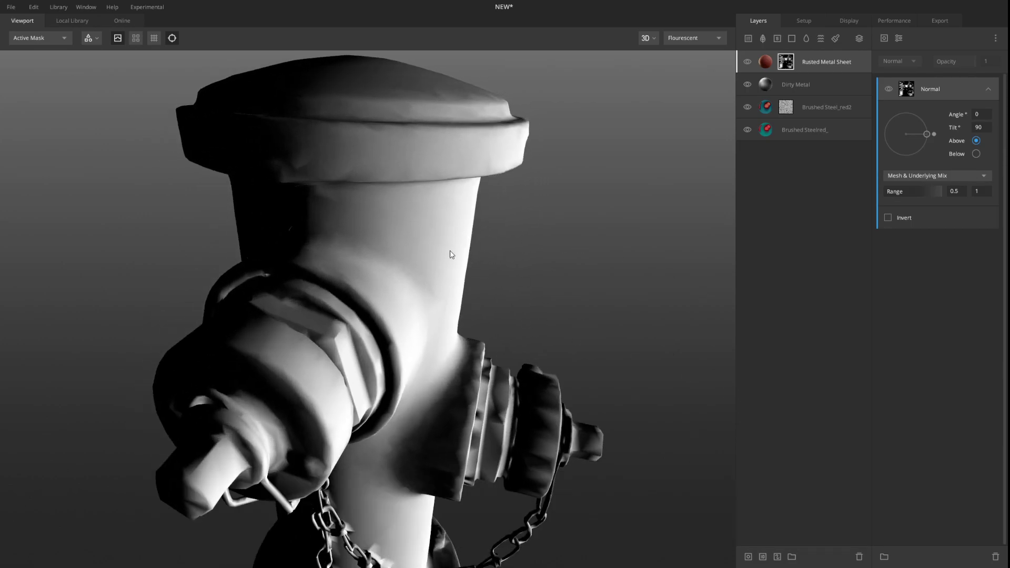
pyautogui.press('m')
pyautogui.moveTo(371, 268); pyautogui.dragTo(532, 274)
pyautogui.moveTo(128, 283); pyautogui.dragTo(447, 291)
pyautogui.press('m')
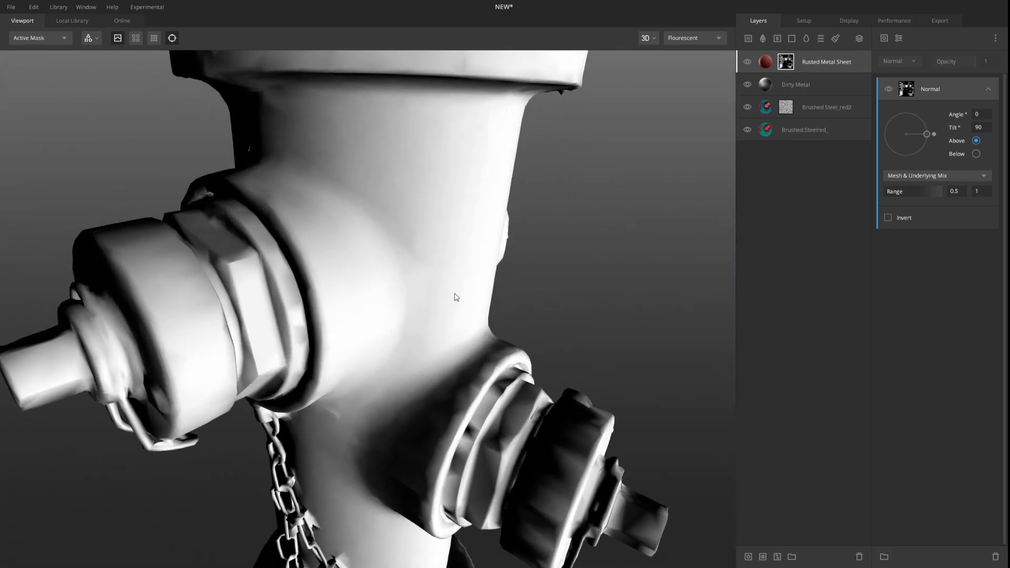
pyautogui.moveTo(601, 176); pyautogui.dragTo(569, 245)
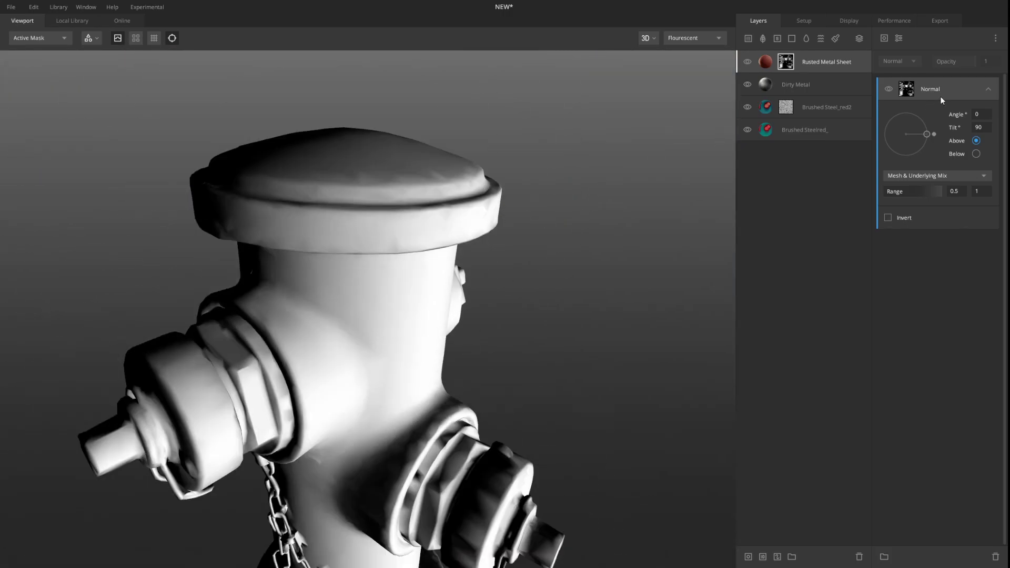
# Step: Set the Normal mask component's tilt to 0 and inspect the masked rust in the PBR Metalness view
pyautogui.moveTo(926, 134)
pyautogui.mouseDown()
pyautogui.moveTo(928, 121)
pyautogui.moveTo(915, 134)
pyautogui.moveTo(917, 120)
pyautogui.moveTo(949, 122)
pyautogui.moveTo(906, 135)
pyautogui.mouseUp()
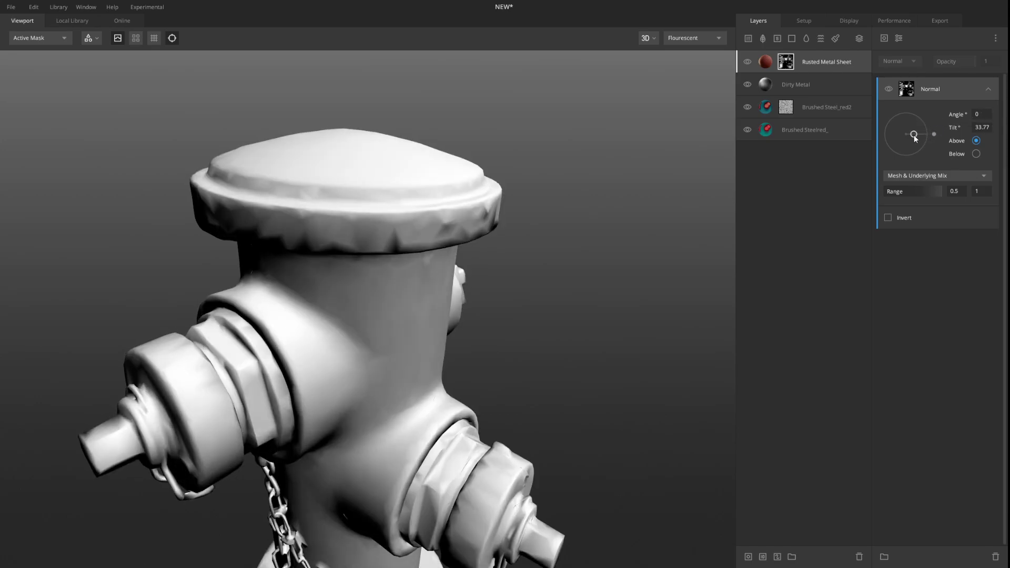
pyautogui.moveTo(447, 390); pyautogui.dragTo(465, 300, button='middle')
pyautogui.moveTo(352, 320); pyautogui.dragTo(337, 542, button='middle')
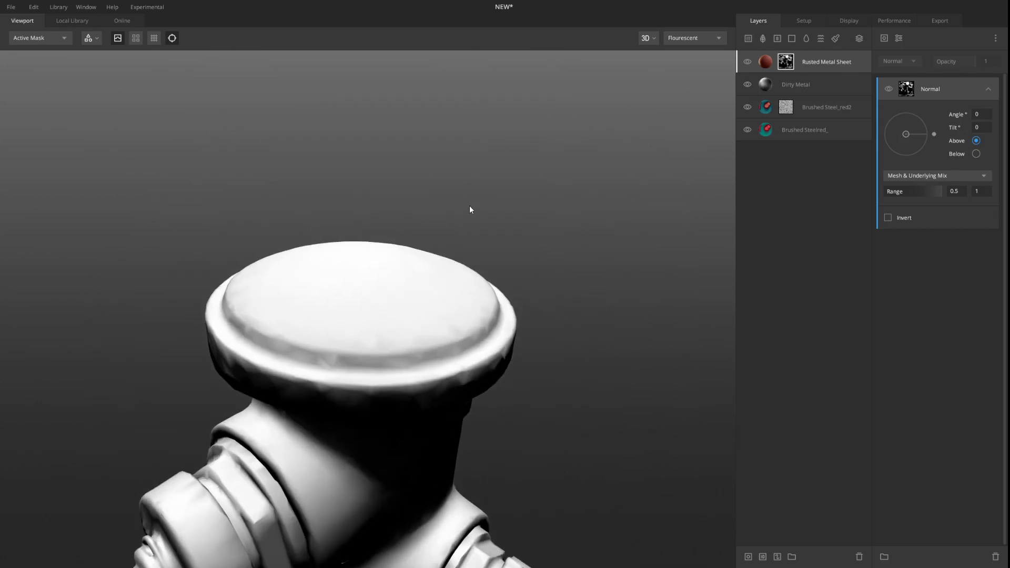
pyautogui.press('1')
pyautogui.moveTo(482, 421); pyautogui.dragTo(536, 214, button='middle')
pyautogui.moveTo(536, 215)
pyautogui.mouseDown()
pyautogui.moveTo(491, 325)
pyautogui.moveTo(477, 258)
pyautogui.moveTo(379, 151)
pyautogui.moveTo(384, 219)
pyautogui.moveTo(435, 273)
pyautogui.moveTo(458, 207)
pyautogui.moveTo(506, 297)
pyautogui.moveTo(435, 308)
pyautogui.mouseUp()
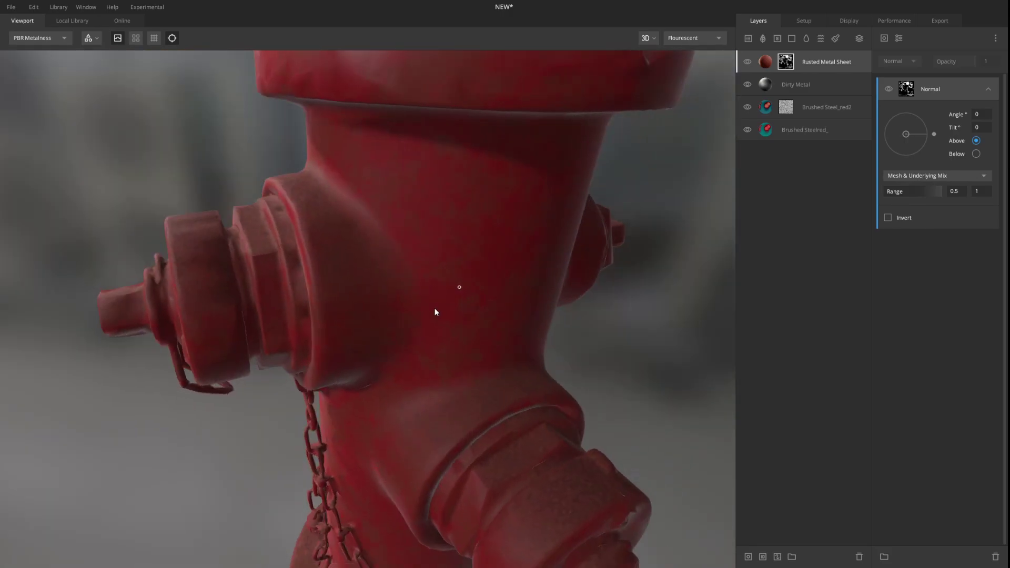
# Step: Narrow the Normal mask component's range to sharpen the rust's edges on upward-facing surfaces
pyautogui.moveTo(434, 274); pyautogui.dragTo(467, 258)
pyautogui.moveTo(913, 192); pyautogui.dragTo(935, 191)
pyautogui.moveTo(921, 192); pyautogui.dragTo(928, 191)
pyautogui.press('q')
pyautogui.keyDown('alt'); pyautogui.moveTo(590, 242); pyautogui.dragTo(371, 308); pyautogui.keyUp('alt')
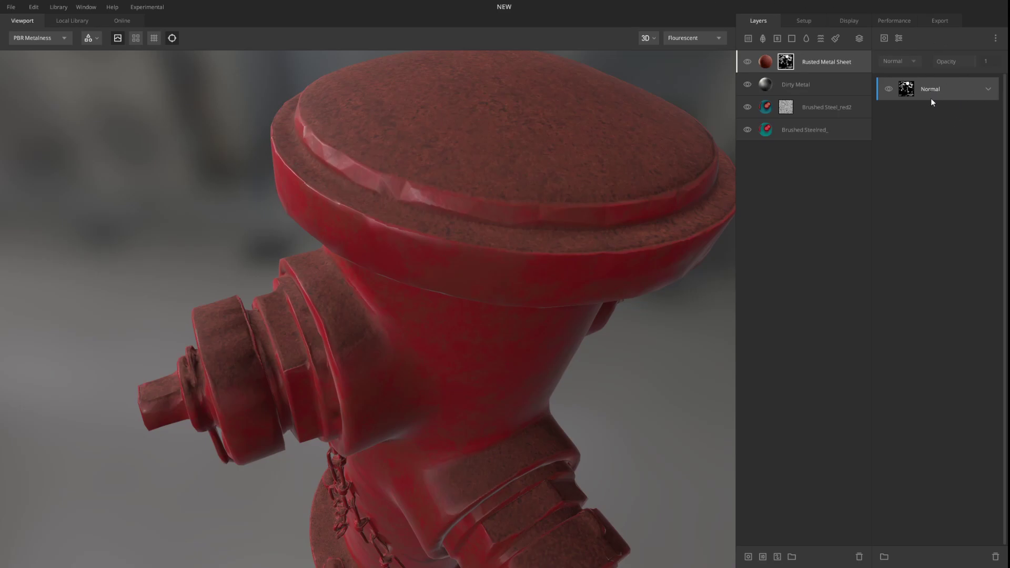
# Step: Add a Curvature component above the Normal component in the Rusted Metal Sheet's mask
pyautogui.click(884, 39)
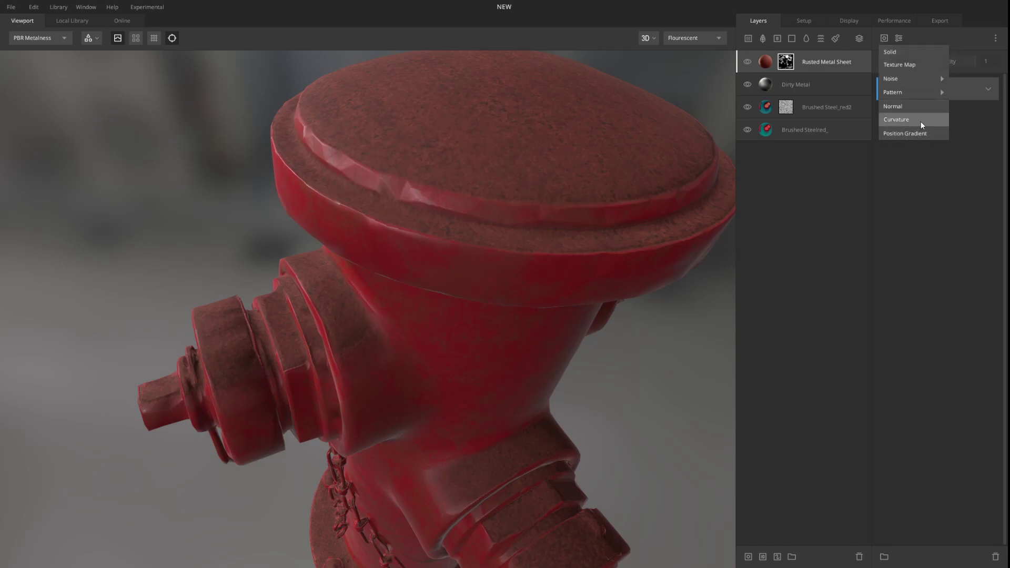
pyautogui.click(922, 121)
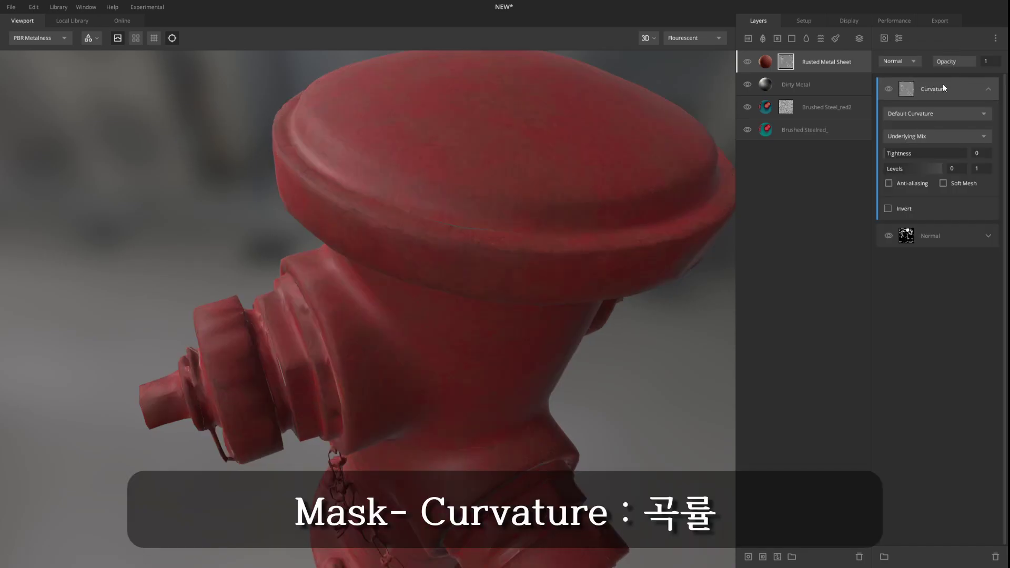
pyautogui.click(988, 90)
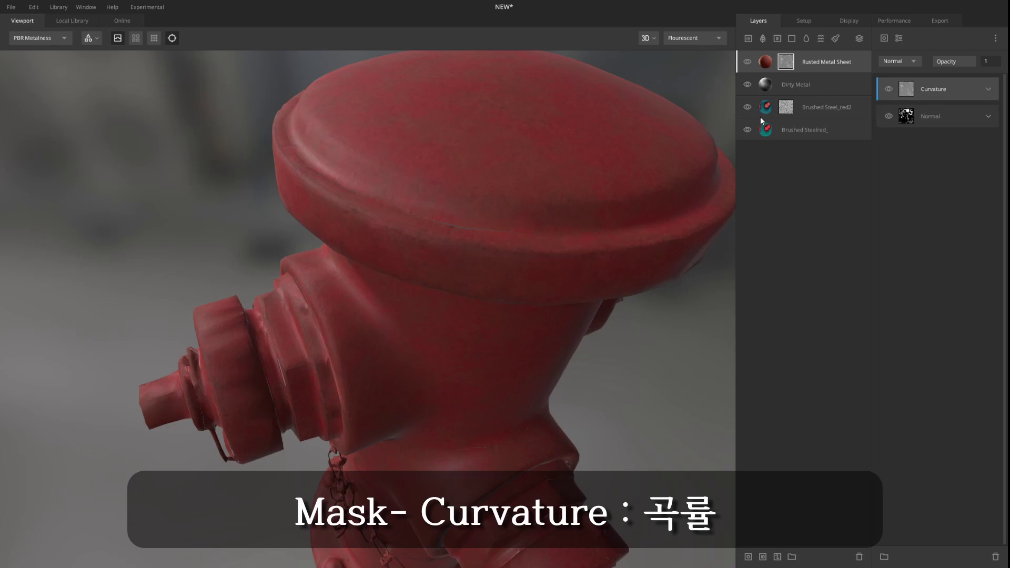
# Step: Examine how the Curvature mask treats the hydrant's edges and crevices in the Active Mask and PBR Metalness views
pyautogui.press('m')
pyautogui.keyDown('alt'); pyautogui.moveTo(557, 305); pyautogui.dragTo(506, 257); pyautogui.keyUp('alt')
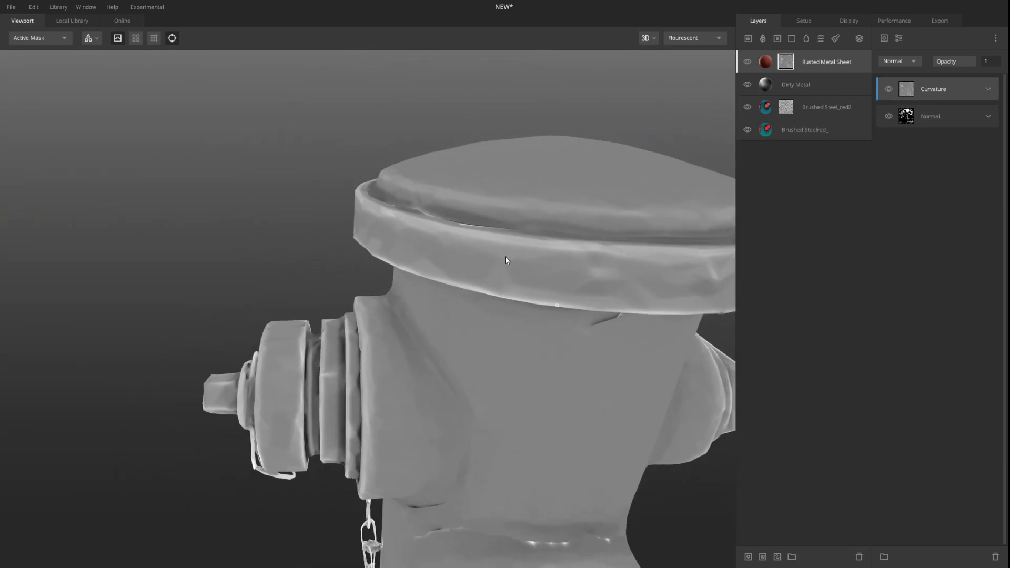
pyautogui.keyDown('alt'); pyautogui.moveTo(534, 208); pyautogui.dragTo(412, 207); pyautogui.keyUp('alt')
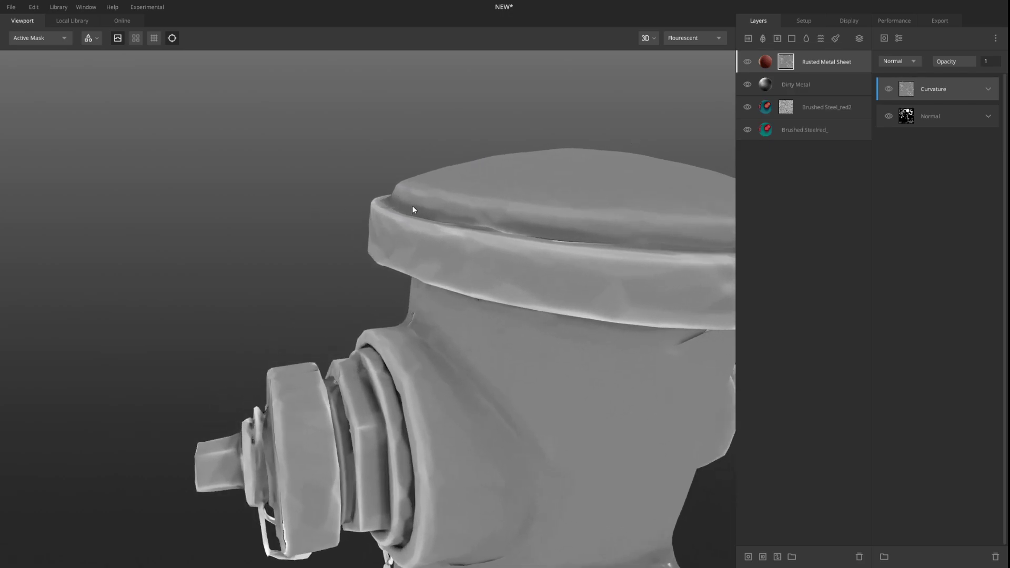
pyautogui.scroll(5, 353, 236)
pyautogui.keyDown('alt'); pyautogui.moveTo(327, 245); pyautogui.dragTo(304, 235); pyautogui.keyUp('alt')
pyautogui.keyDown('alt'); pyautogui.moveTo(402, 199); pyautogui.dragTo(390, 84); pyautogui.keyUp('alt')
pyautogui.keyDown('alt'); pyautogui.moveTo(490, 112); pyautogui.dragTo(402, 333); pyautogui.keyUp('alt')
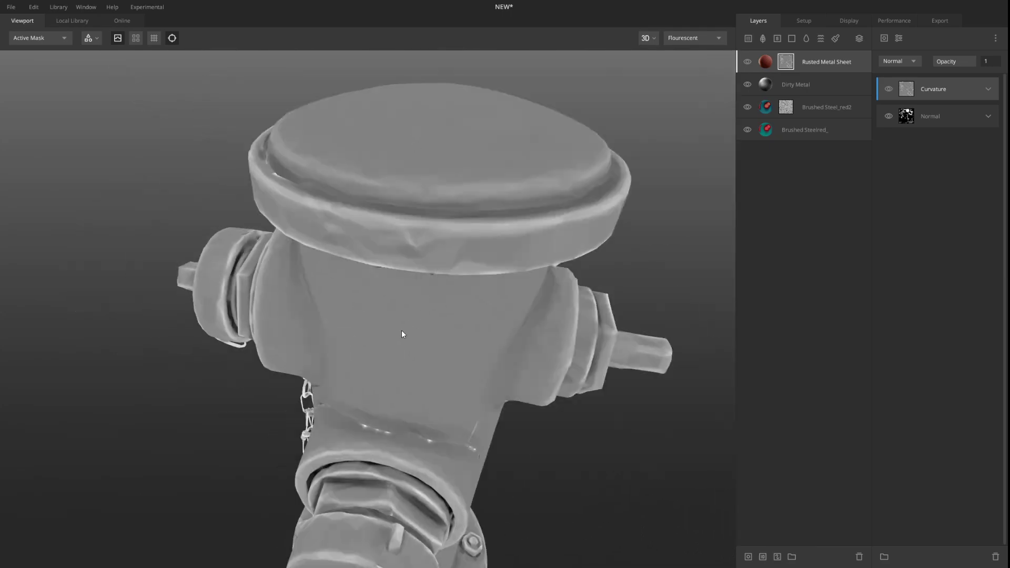
pyautogui.keyDown('alt'); pyautogui.moveTo(408, 109); pyautogui.dragTo(426, 211); pyautogui.keyUp('alt')
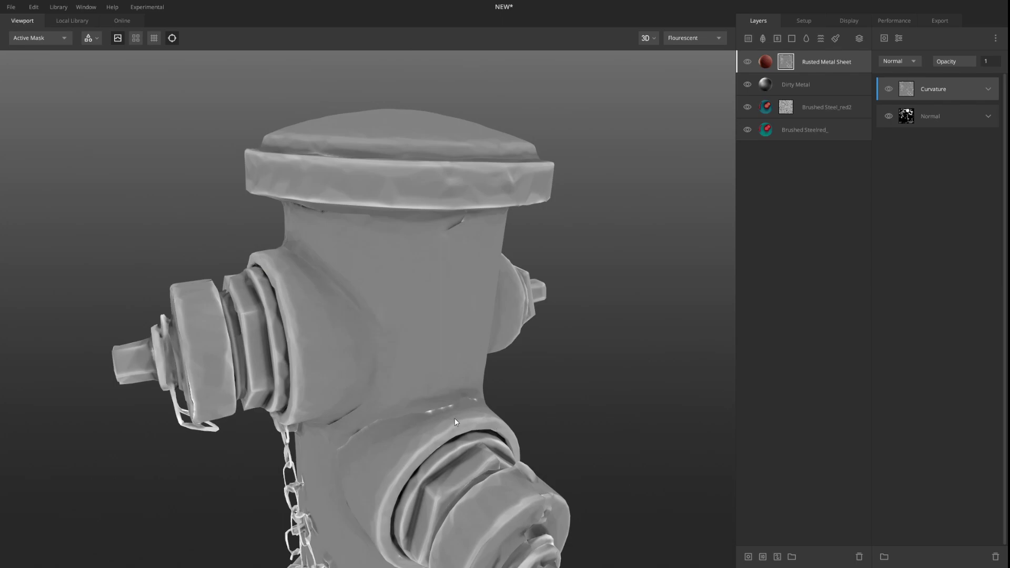
pyautogui.press('m')
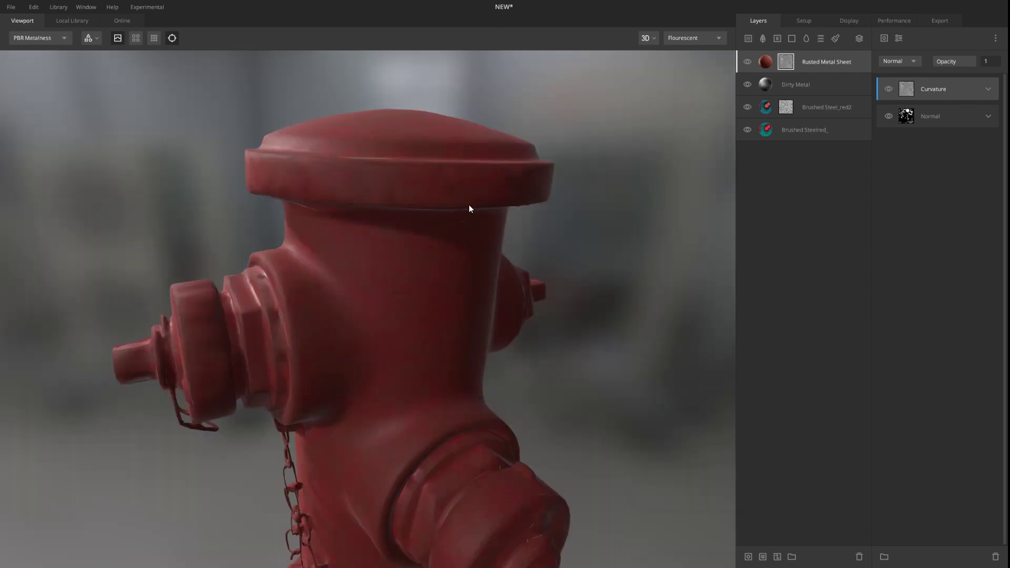
pyautogui.keyDown('alt'); pyautogui.moveTo(469, 205); pyautogui.dragTo(446, 250); pyautogui.keyUp('alt')
pyautogui.scroll(5, 446, 250)
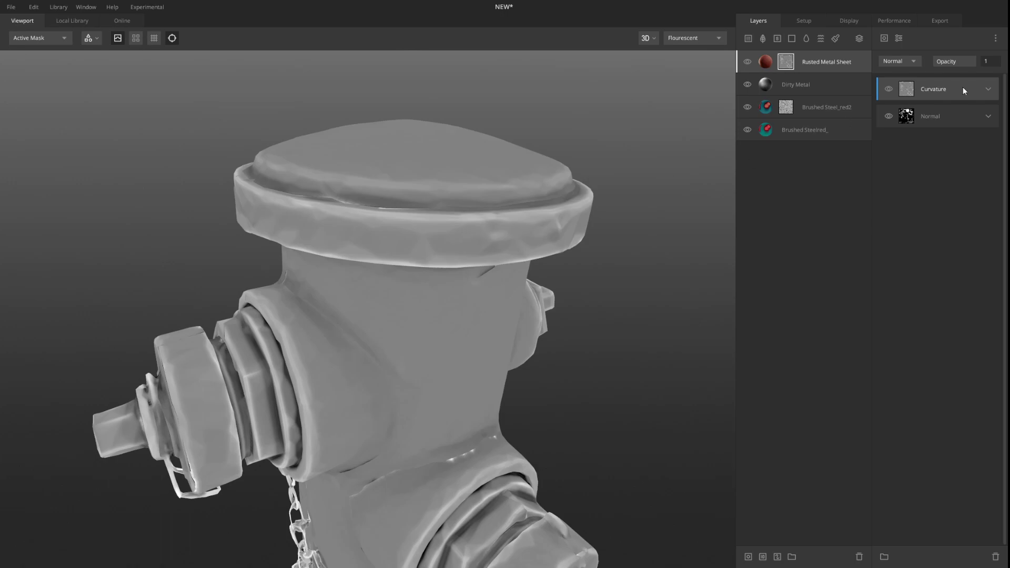
# Step: Set the Curvature component's levels to 0.468 and 0.667, and select the Normal component to preview its mask
pyautogui.click(988, 89)
pyautogui.moveTo(902, 171); pyautogui.dragTo(922, 169)
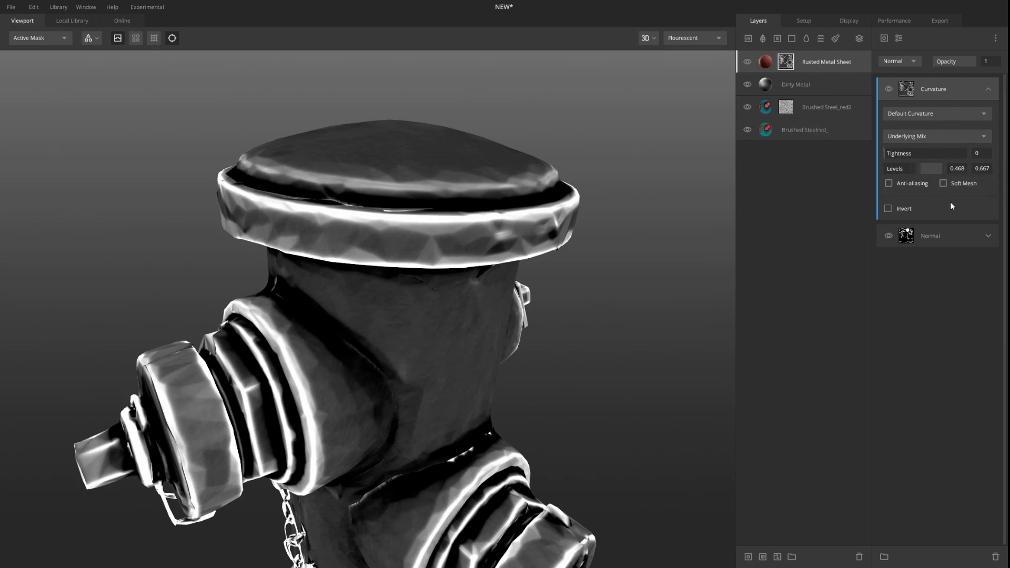
pyautogui.click(988, 88)
pyautogui.click(949, 115)
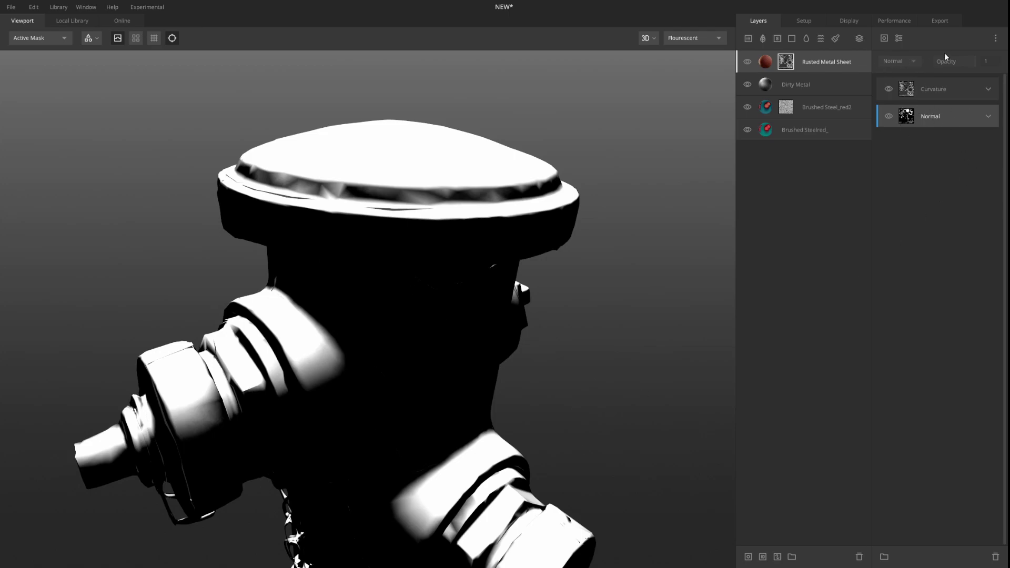
# Step: Set the Curvature component's blend mode to Multiply and compare the combined result in the Layer Mask view
pyautogui.click(949, 87)
pyautogui.click(901, 62)
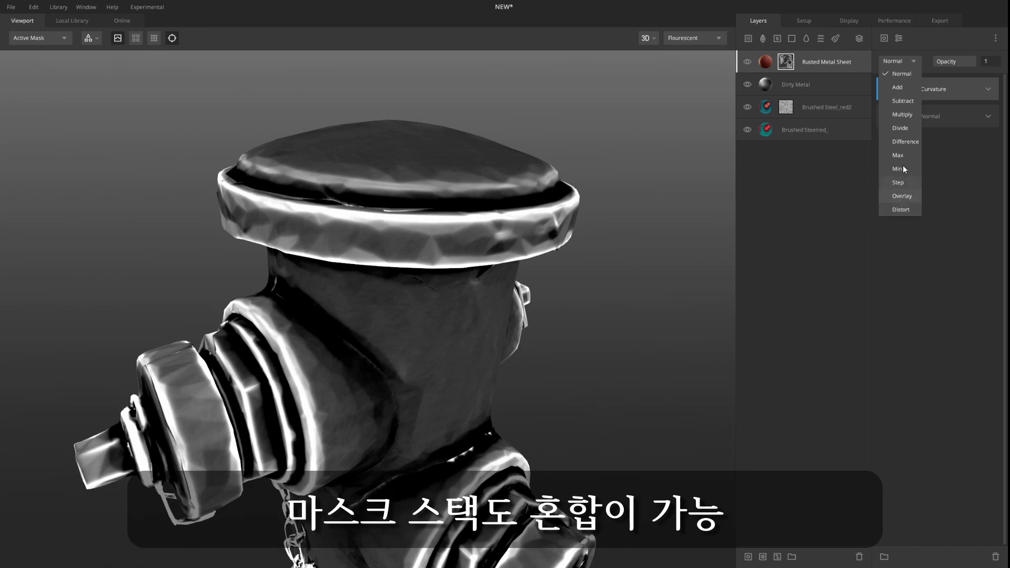
pyautogui.click(911, 115)
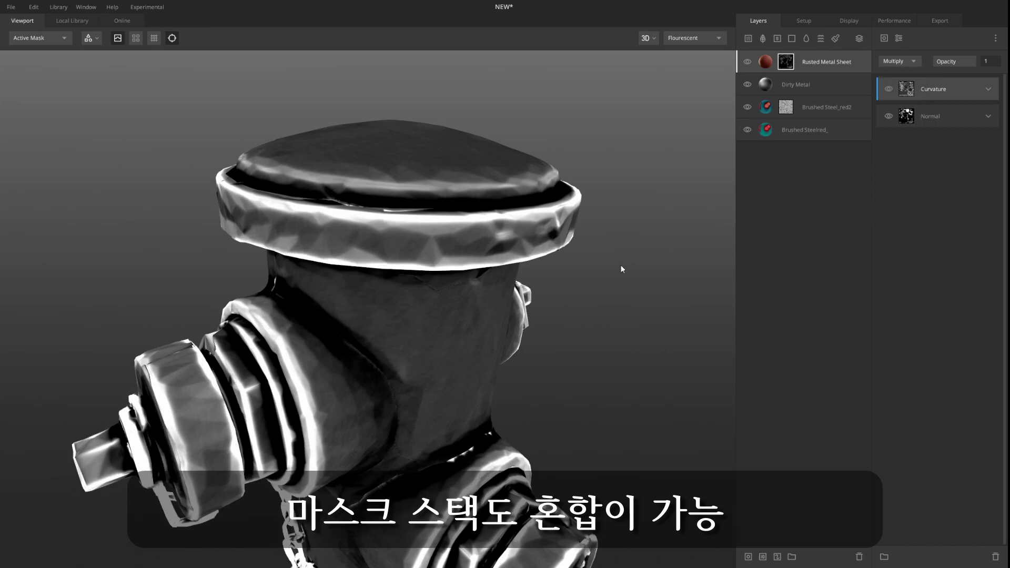
pyautogui.moveTo(642, 254); pyautogui.dragTo(620, 272)
pyautogui.click(890, 88)
pyautogui.click(891, 89)
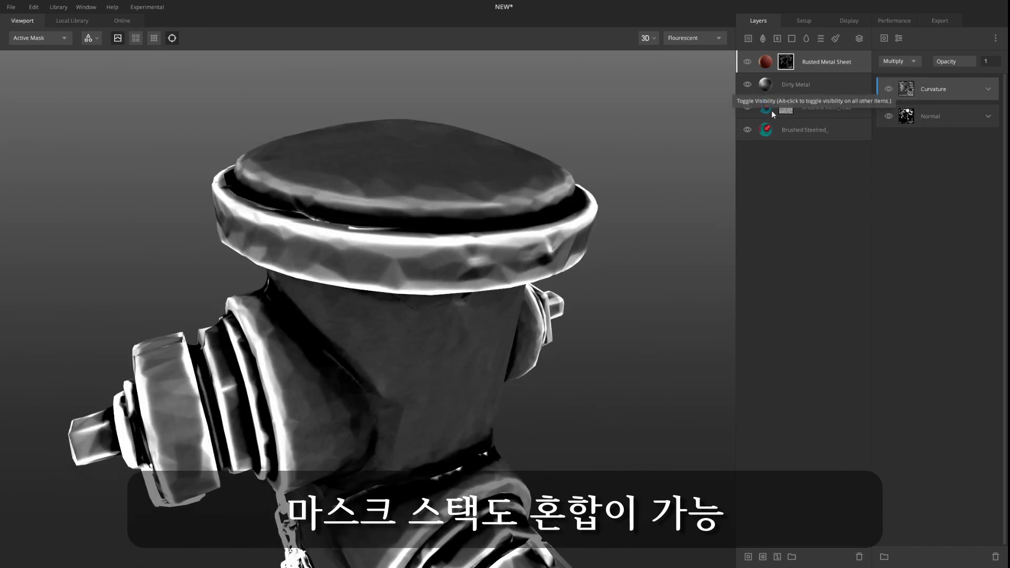
pyautogui.press('m')
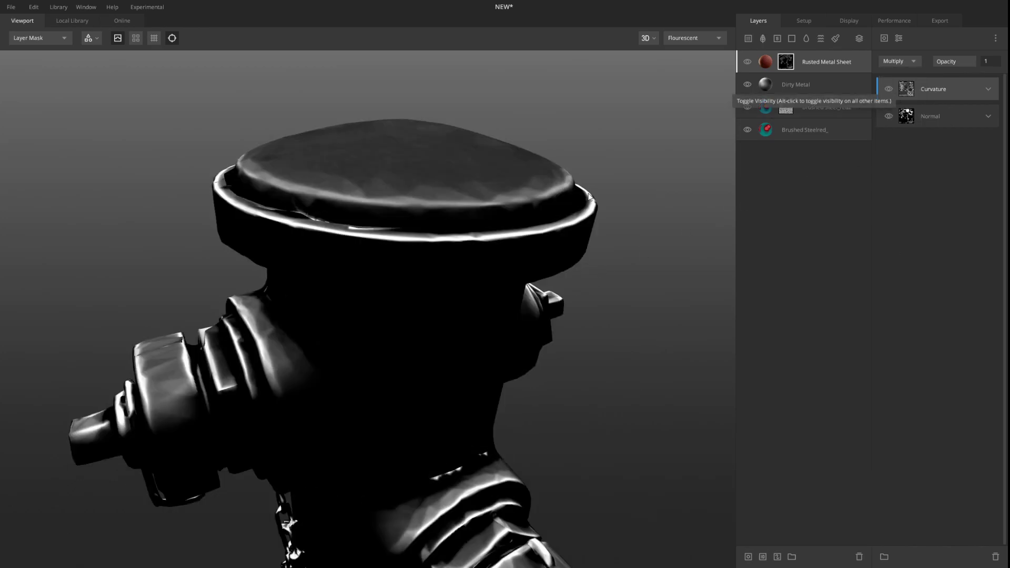
pyautogui.click(890, 91)
pyautogui.click(894, 90)
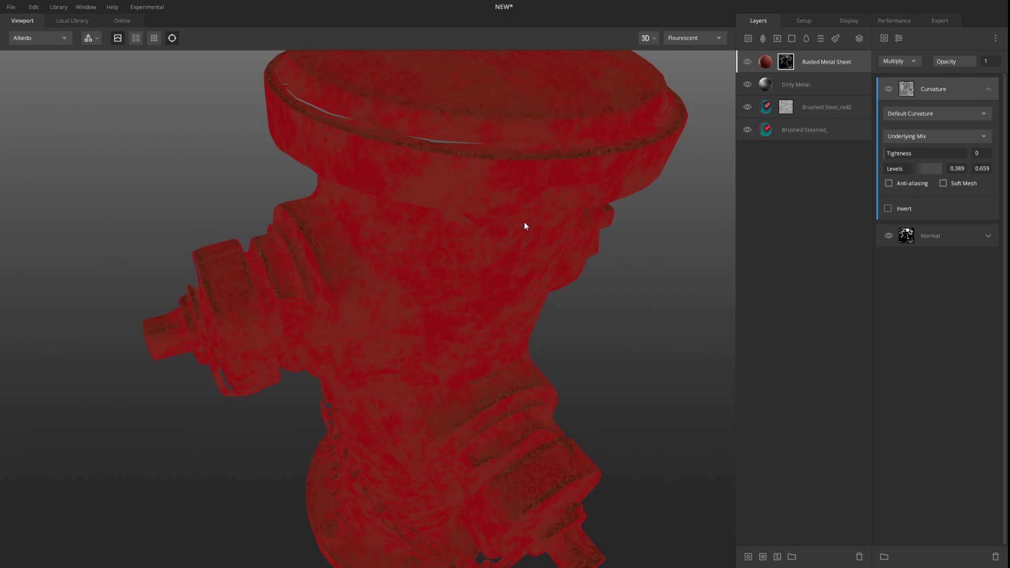
# Step: Set the Curvature component's levels to 0.317 and 0.595 while checking the rust coverage in the Albedo view
pyautogui.keyDown('alt'); pyautogui.moveTo(524, 222); pyautogui.dragTo(418, 187); pyautogui.keyUp('alt')
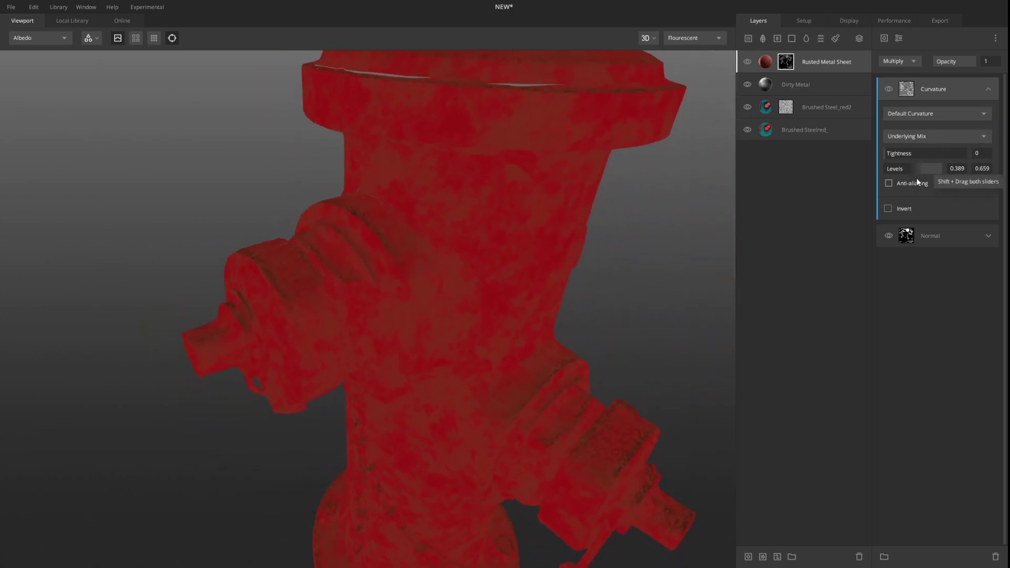
pyautogui.moveTo(911, 166)
pyautogui.mouseDown()
pyautogui.moveTo(902, 169)
pyautogui.moveTo(917, 169)
pyautogui.mouseUp()
pyautogui.moveTo(642, 169); pyautogui.dragTo(537, 273)
pyautogui.moveTo(684, 221); pyautogui.dragTo(519, 270)
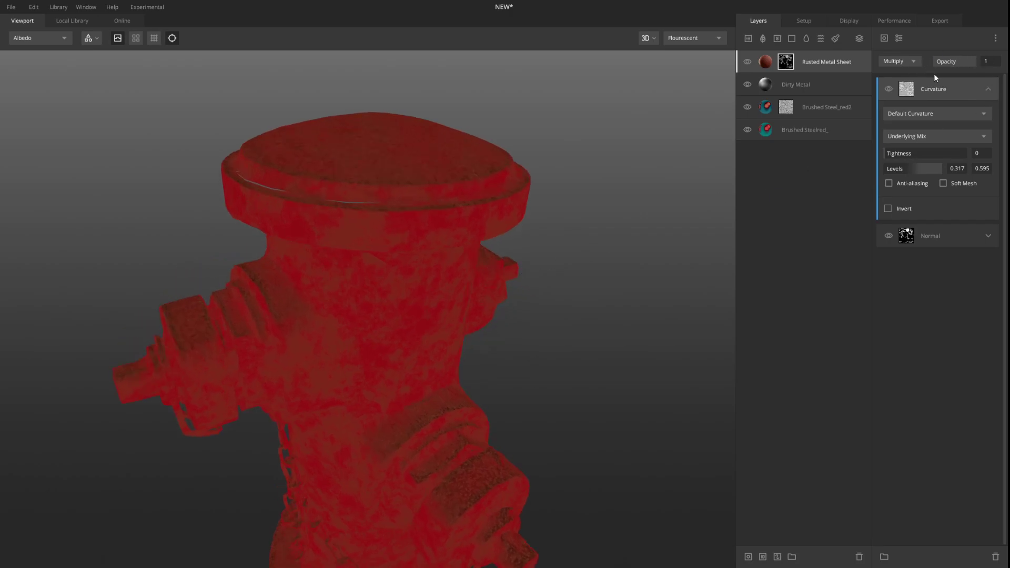
# Step: Add a Perlin Noise component above Curvature in the Rusted Metal Sheet's mask and set its blend mode to Multiply
pyautogui.click(989, 90)
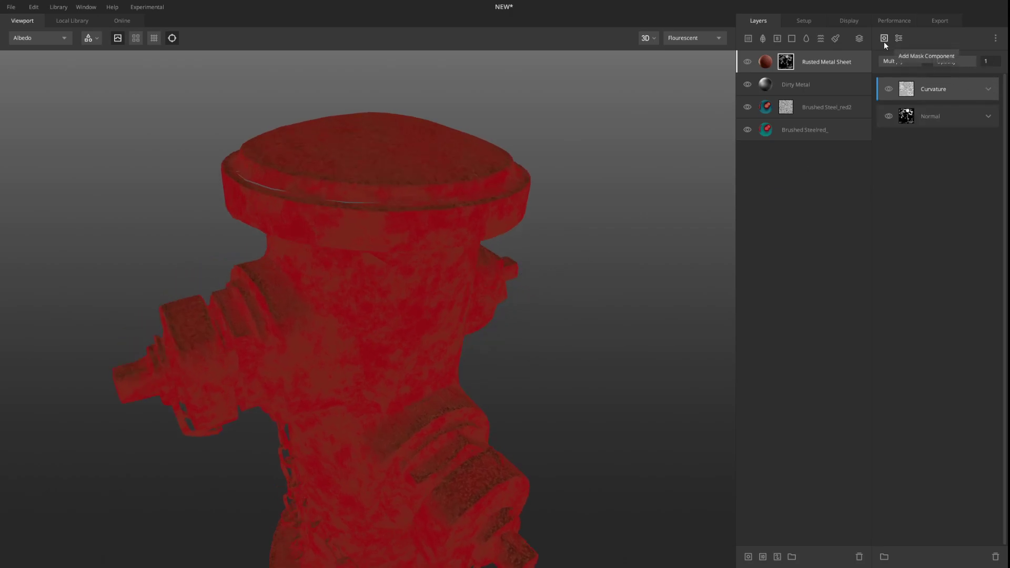
pyautogui.click(885, 38)
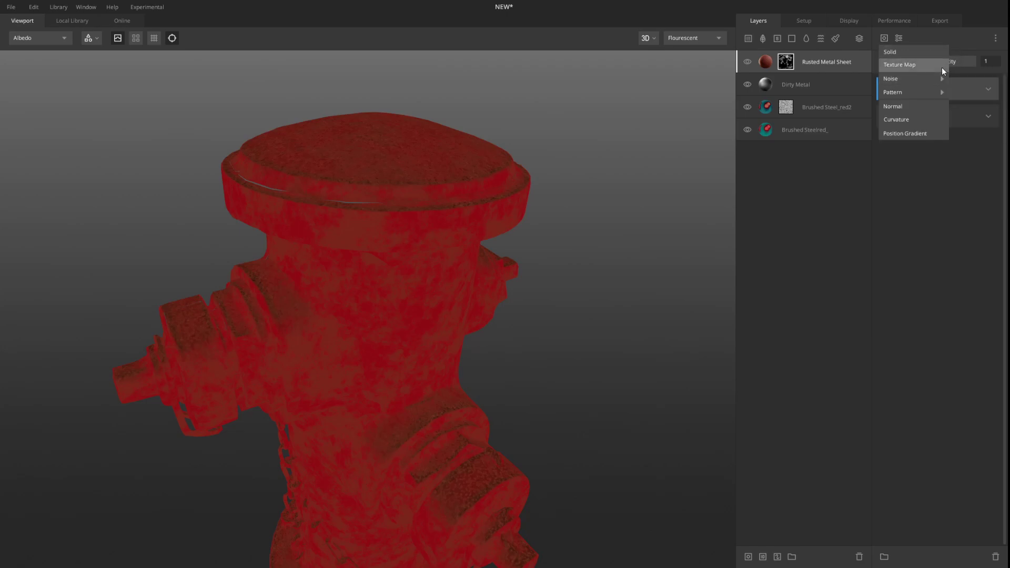
pyautogui.moveTo(921, 79)
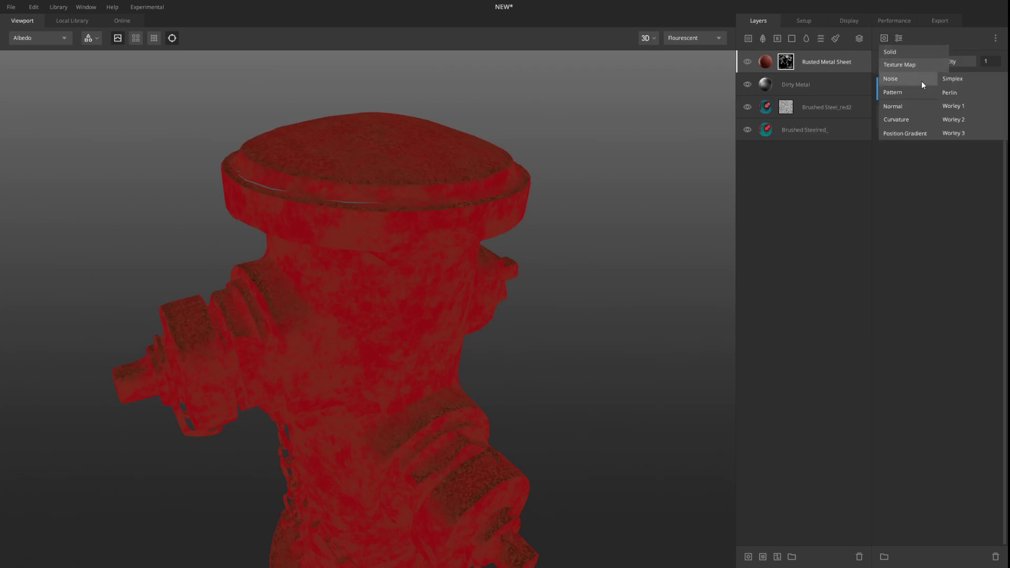
pyautogui.click(985, 99)
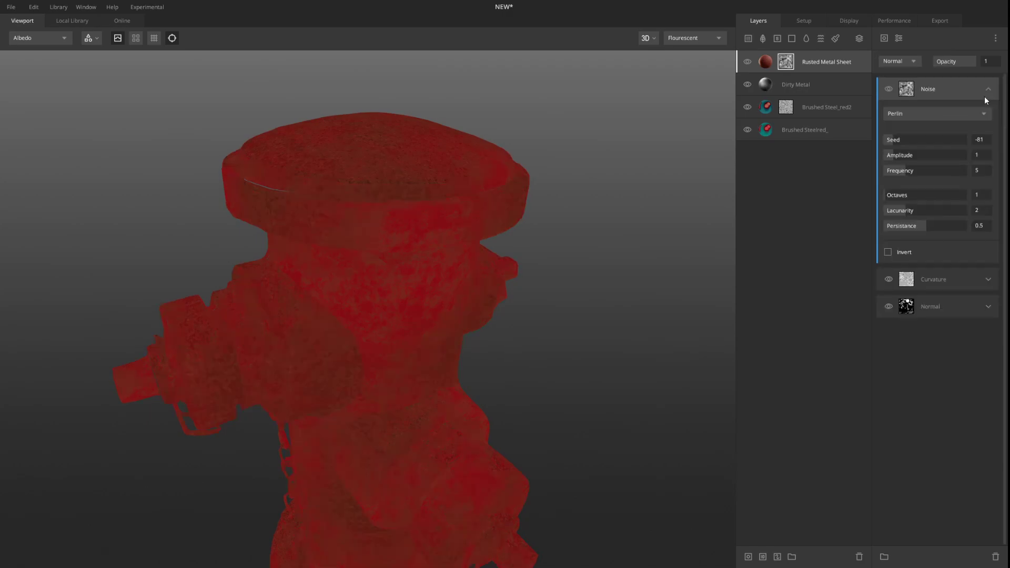
pyautogui.moveTo(426, 282); pyautogui.dragTo(869, 183)
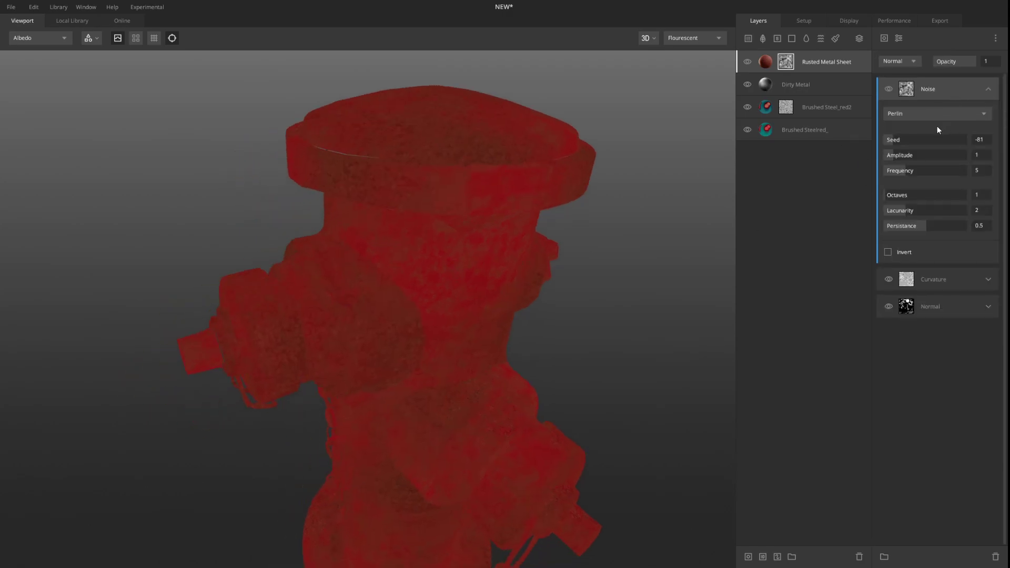
pyautogui.click(911, 62)
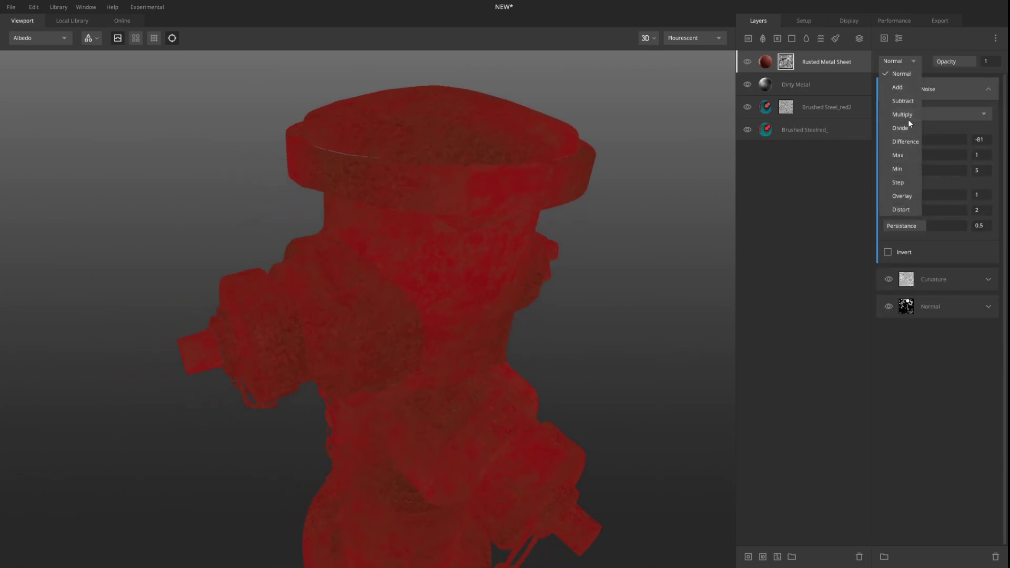
pyautogui.click(909, 119)
# Step: Set the Noise component's amplitude to 1.878, frequency to 14.91, octaves to 8, lacunarity to 2.903 and persistence to 0.749
pyautogui.moveTo(902, 155); pyautogui.dragTo(957, 195)
pyautogui.click(944, 171)
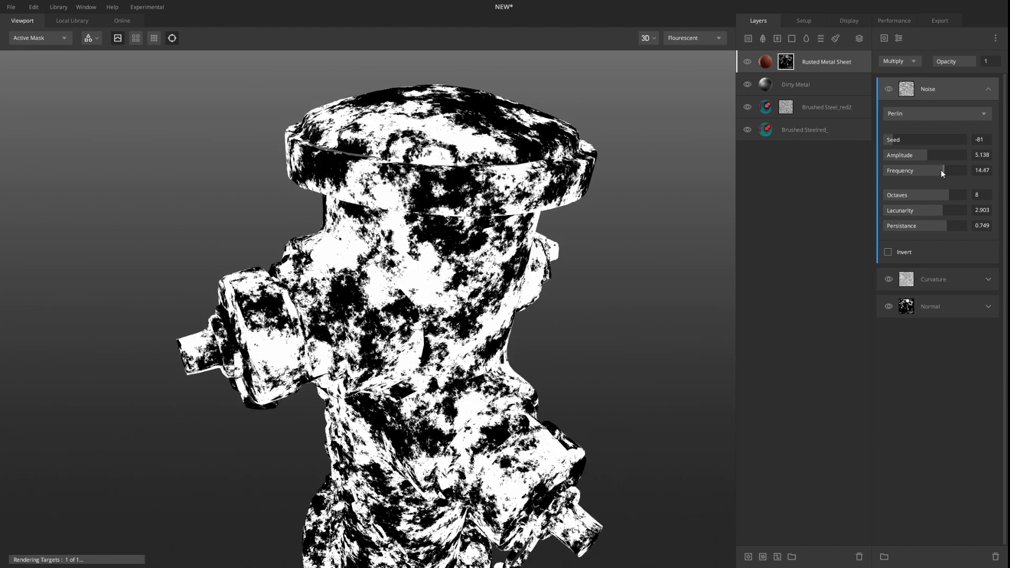
pyautogui.moveTo(926, 154); pyautogui.dragTo(945, 153)
pyautogui.press('m')
pyautogui.moveTo(485, 298); pyautogui.dragTo(542, 329, button='middle')
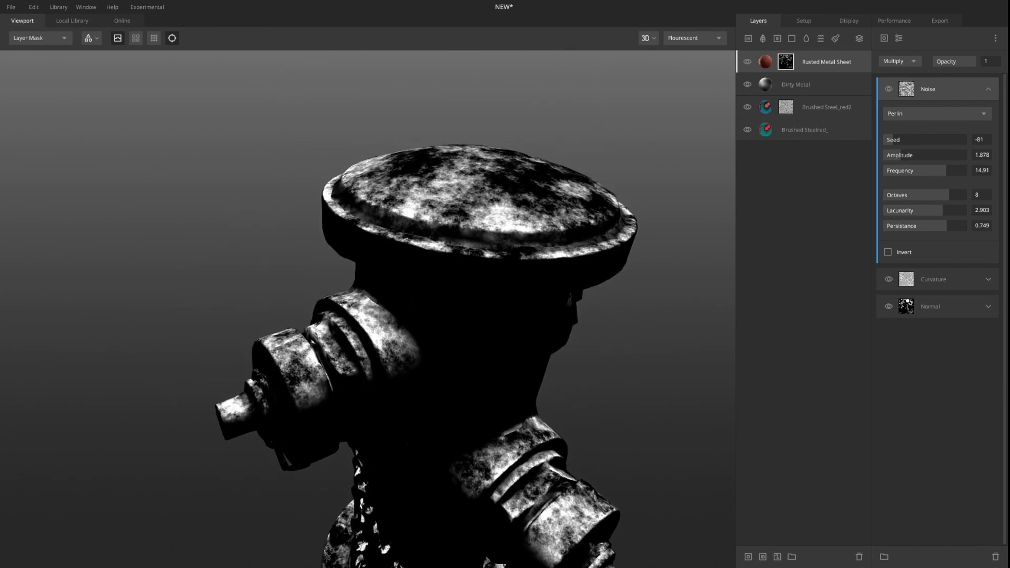
pyautogui.click(988, 89)
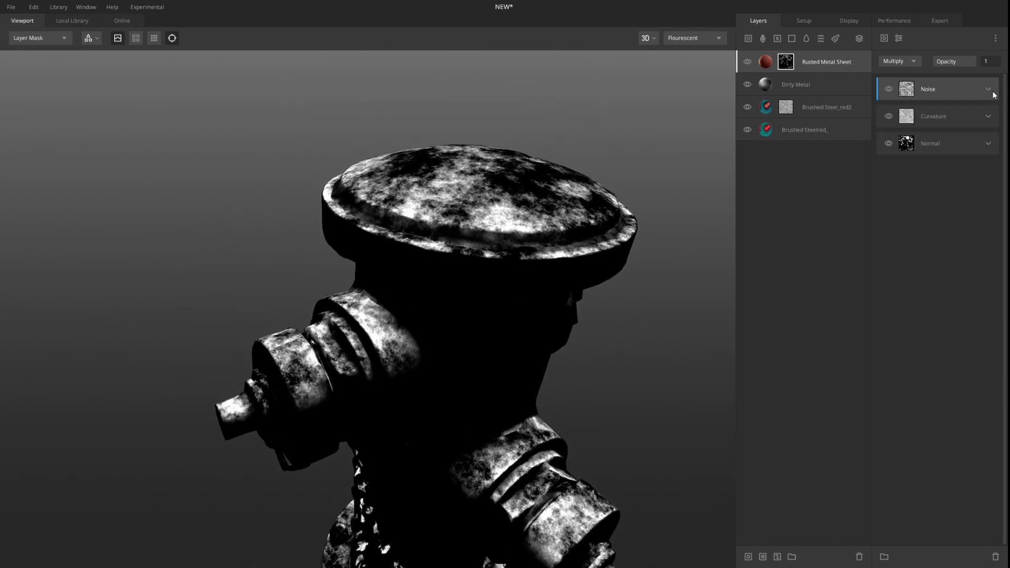
# Step: Compare what the Noise and Curvature components contribute to the layer mask by hiding and showing each one
pyautogui.click(889, 89)
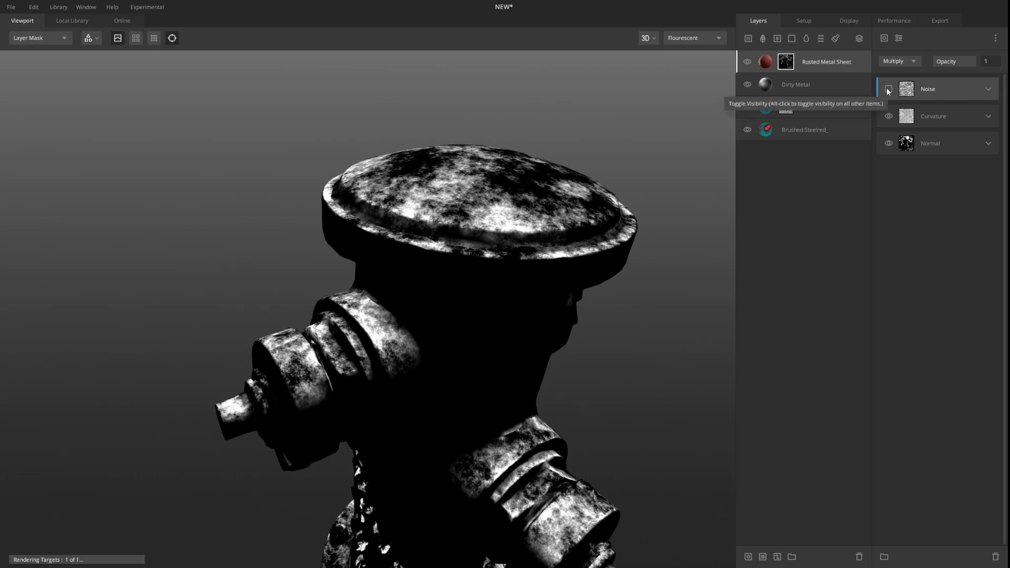
pyautogui.click(889, 116)
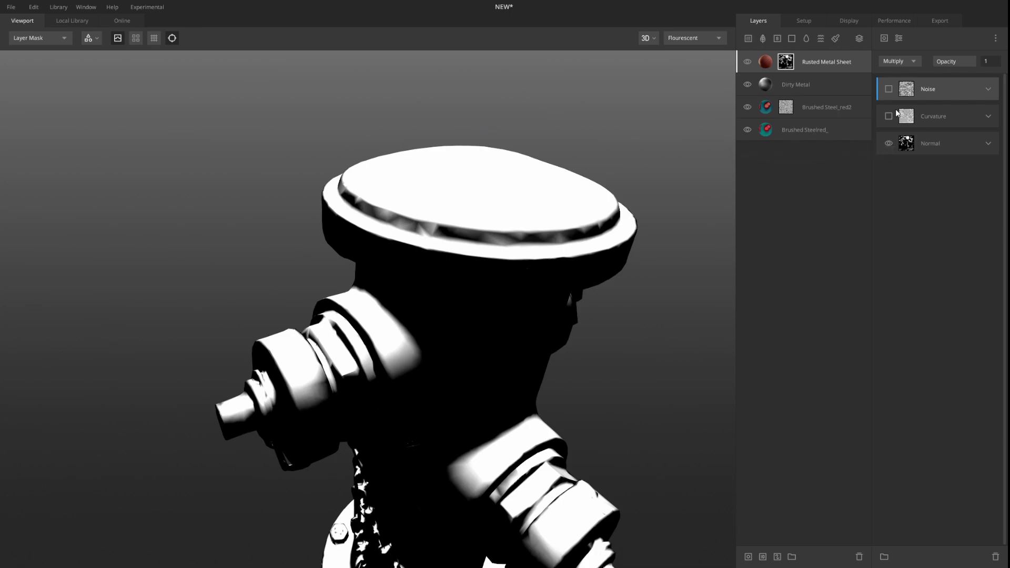
pyautogui.click(890, 117)
pyautogui.click(889, 116)
pyautogui.click(890, 116)
pyautogui.click(890, 116)
pyautogui.click(889, 117)
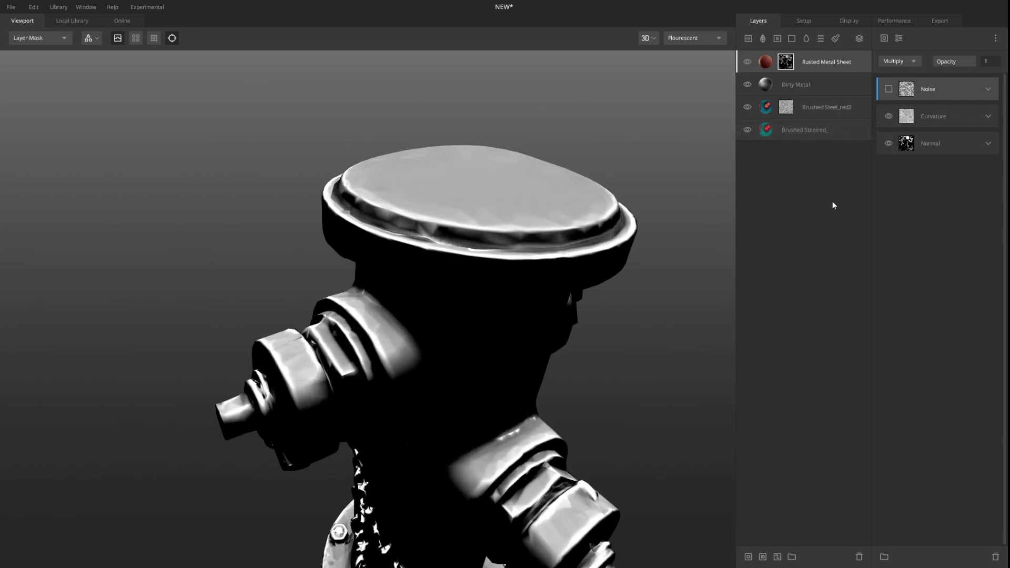
pyautogui.click(889, 89)
# Step: Examine the noise-broken rust on the hydrant's cap and nozzles up close in the PBR Metalness view
pyautogui.keyDown('alt'); pyautogui.moveTo(410, 263); pyautogui.dragTo(442, 124); pyautogui.keyUp('alt')
pyautogui.scroll(4, 457, 263)
pyautogui.press('m')
pyautogui.keyDown('alt'); pyautogui.moveTo(501, 272); pyautogui.dragTo(453, 349); pyautogui.keyUp('alt')
pyautogui.keyDown('alt'); pyautogui.moveTo(453, 348); pyautogui.dragTo(463, 313, button='middle'); pyautogui.keyUp('alt')
pyautogui.scroll(4, 463, 312)
pyautogui.scroll(-4, 463, 316)
pyautogui.keyDown('alt'); pyautogui.moveTo(463, 316); pyautogui.dragTo(478, 280); pyautogui.keyUp('alt')
pyautogui.scroll(4, 478, 280)
pyautogui.keyDown('alt'); pyautogui.moveTo(542, 301); pyautogui.dragTo(363, 270); pyautogui.keyUp('alt')
# Step: Set the Rusted Metal Sheet layer's displacement strength to 0.1 and inspect the relief in the Normal view
pyautogui.click(766, 62)
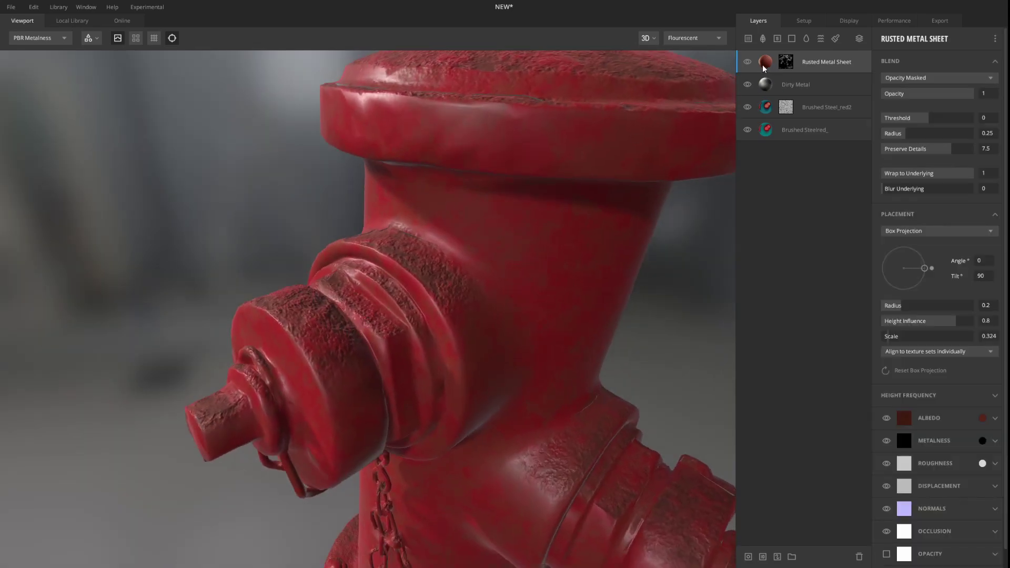
pyautogui.scroll(-1, 919, 422)
pyautogui.click(995, 466)
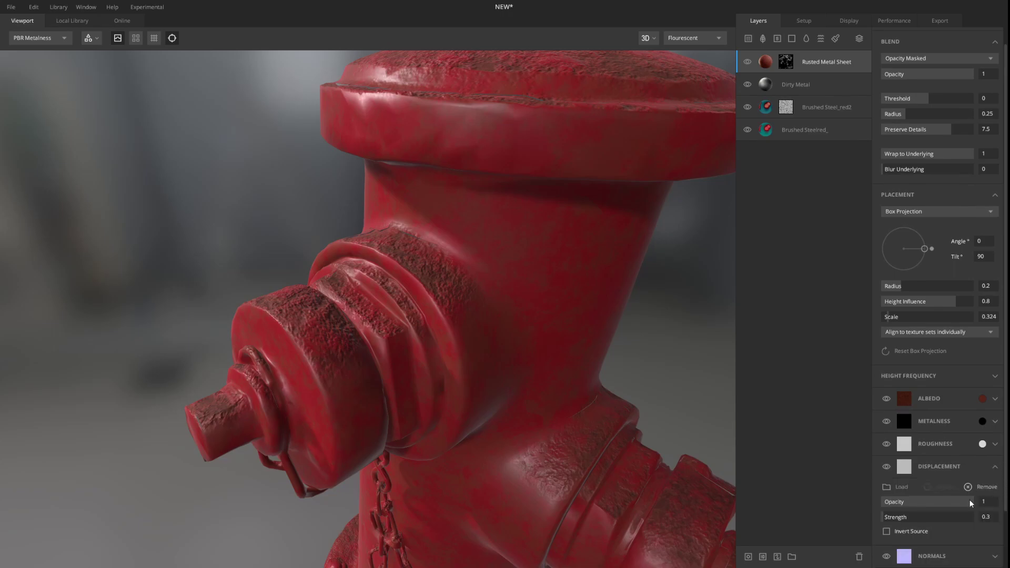
pyautogui.click(939, 516)
pyautogui.moveTo(939, 515); pyautogui.dragTo(884, 517)
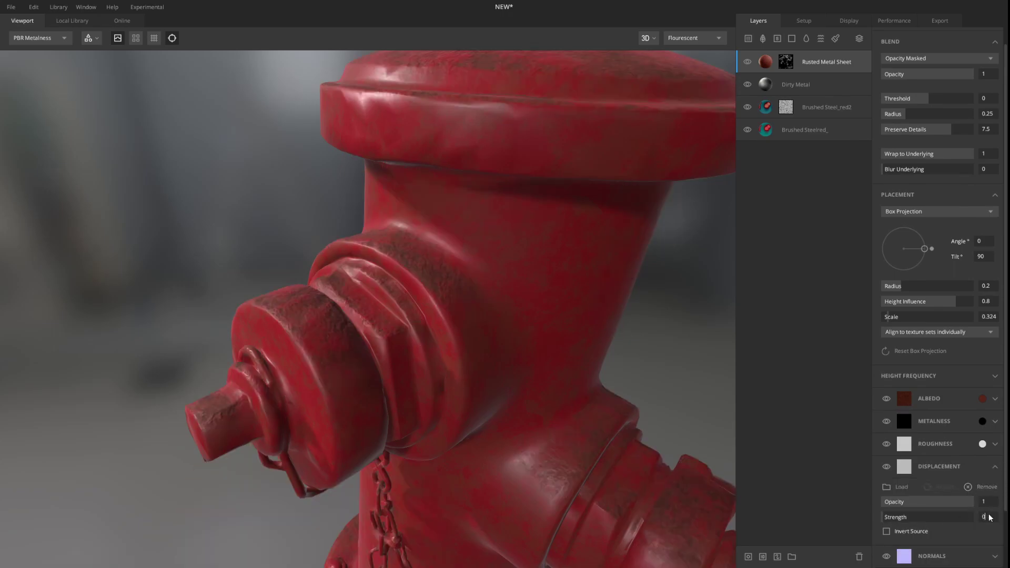
pyautogui.press('n')
pyautogui.moveTo(421, 262); pyautogui.dragTo(419, 236)
pyautogui.scroll(3, 421, 245)
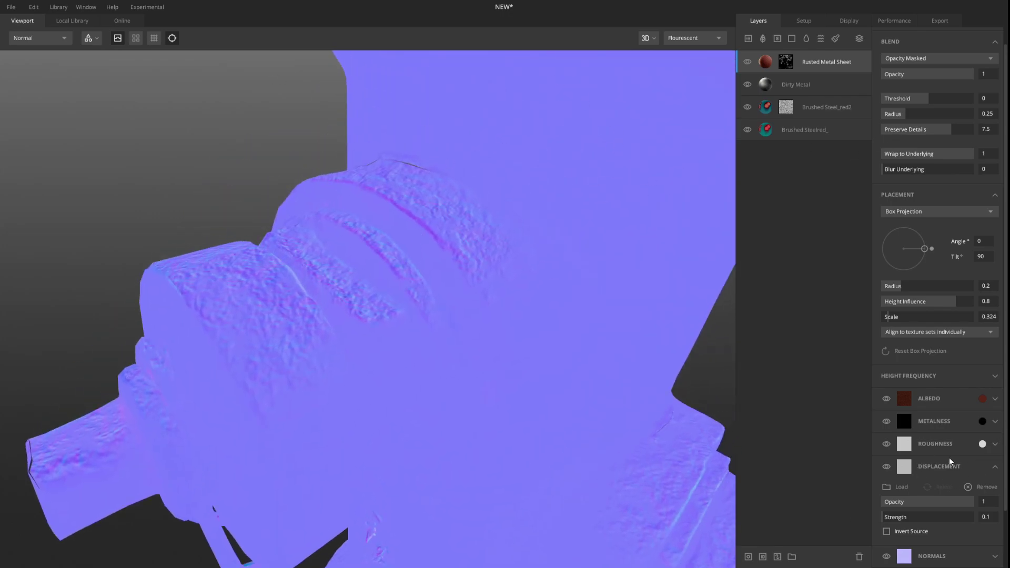
# Step: Try a displacement strength of 0 on the Rusted Metal Sheet layer, and set it back to 0.1
pyautogui.scroll(-1, 950, 459)
pyautogui.doubleClick(986, 480)
pyautogui.write('0')
pyautogui.press('Return')
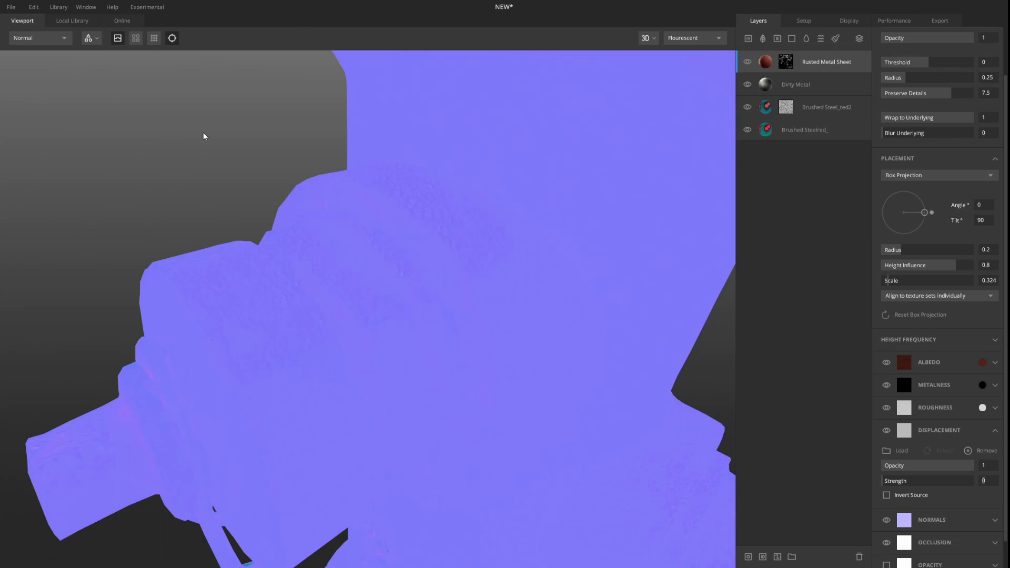
pyautogui.write('.1')
pyautogui.press('Return')
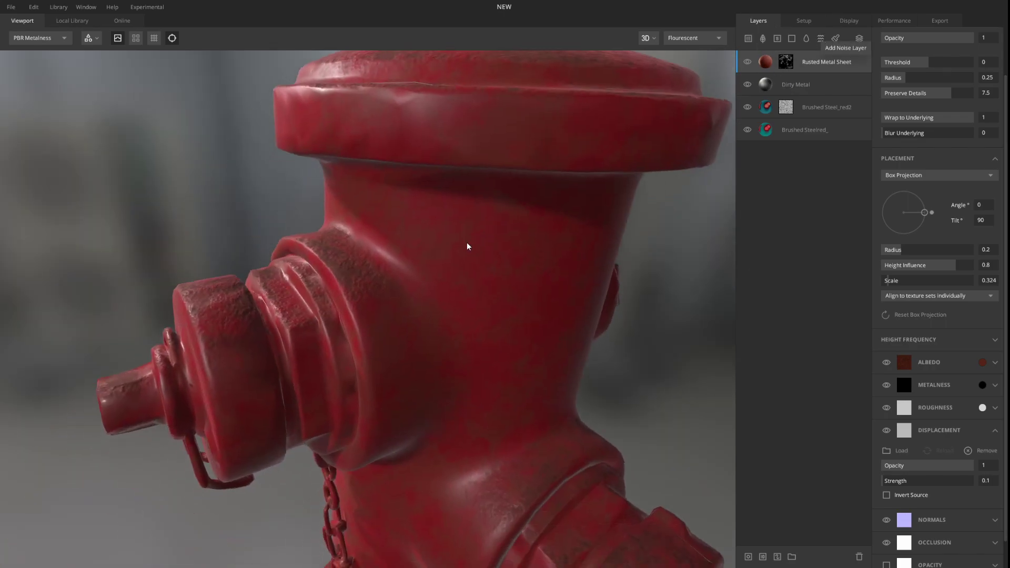
# Step: Add a Noise layer on top with frequency 1.851, octaves 7, lacunarity 2.744, persistence 0.488, angle -45, tilt 2.767, height influence 0.771 and scale 0.051
pyautogui.keyDown('alt'); pyautogui.moveTo(466, 242); pyautogui.dragTo(478, 311); pyautogui.keyUp('alt')
pyautogui.scroll(4, 441, 242)
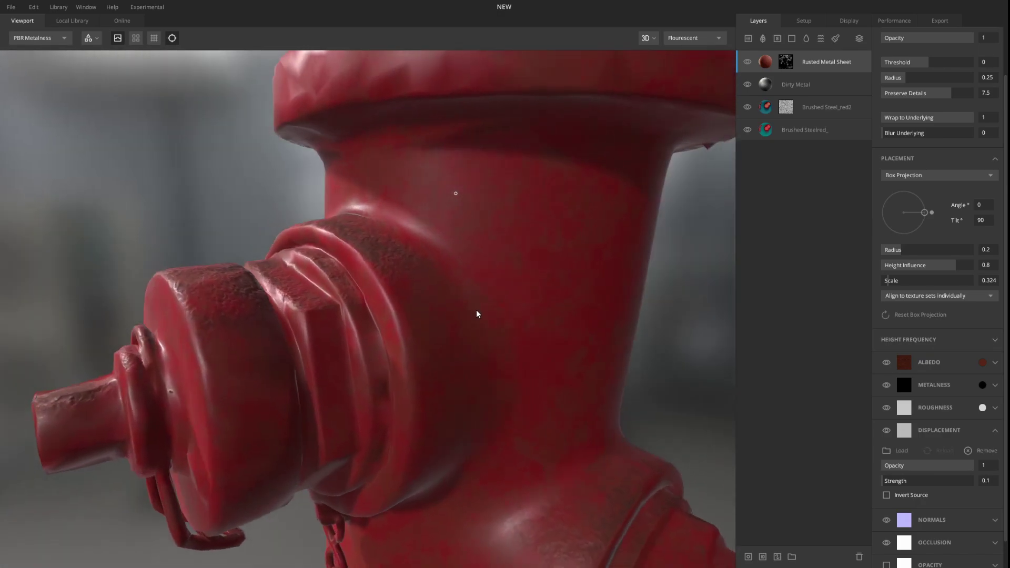
pyautogui.click(823, 38)
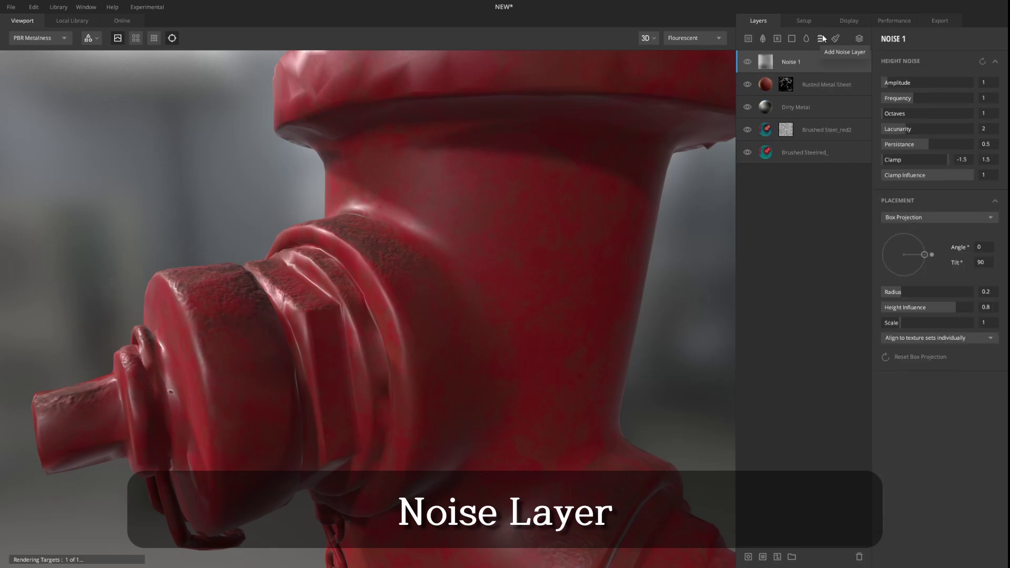
pyautogui.keyDown('alt'); pyautogui.moveTo(606, 158); pyautogui.dragTo(948, 95); pyautogui.keyUp('alt')
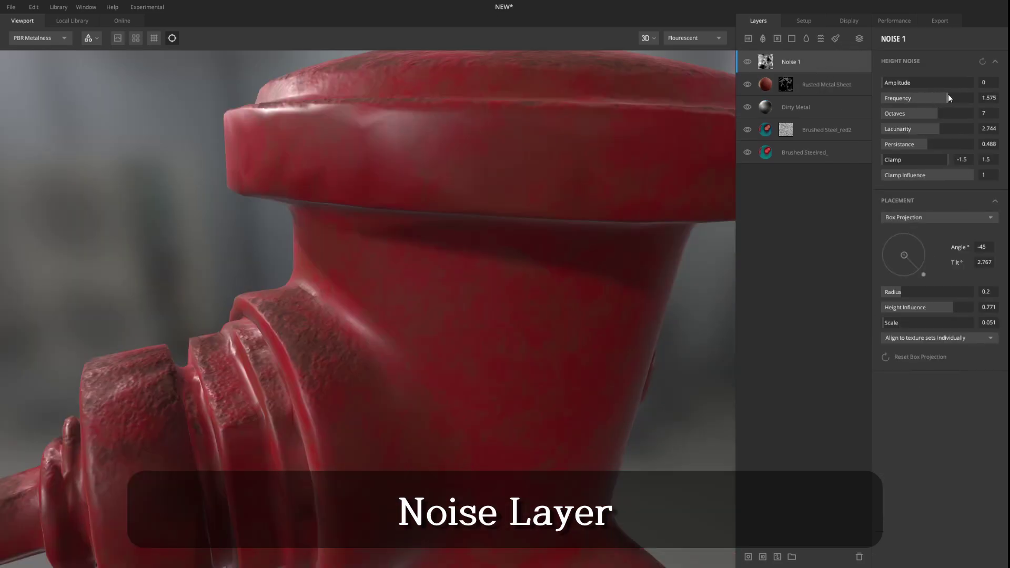
# Step: Try amplitudes of 0.498 and 0.796 on the Noise 1 layer and inspect the hydrant's surface bumps, toggling the displacement preview
pyautogui.click(885, 83)
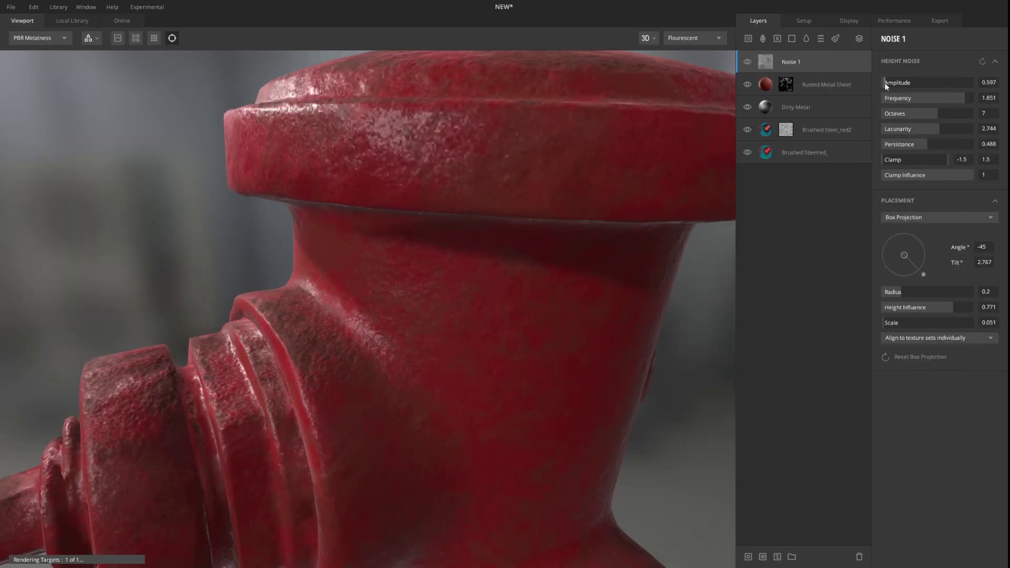
pyautogui.moveTo(885, 83); pyautogui.dragTo(882, 84)
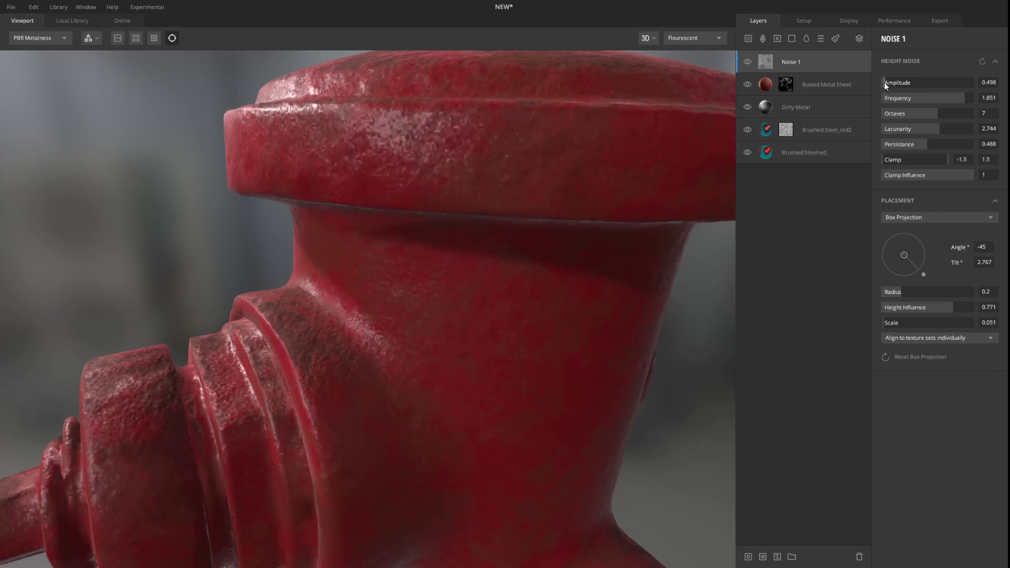
pyautogui.keyDown('alt'); pyautogui.moveTo(605, 173); pyautogui.dragTo(362, 276); pyautogui.keyUp('alt')
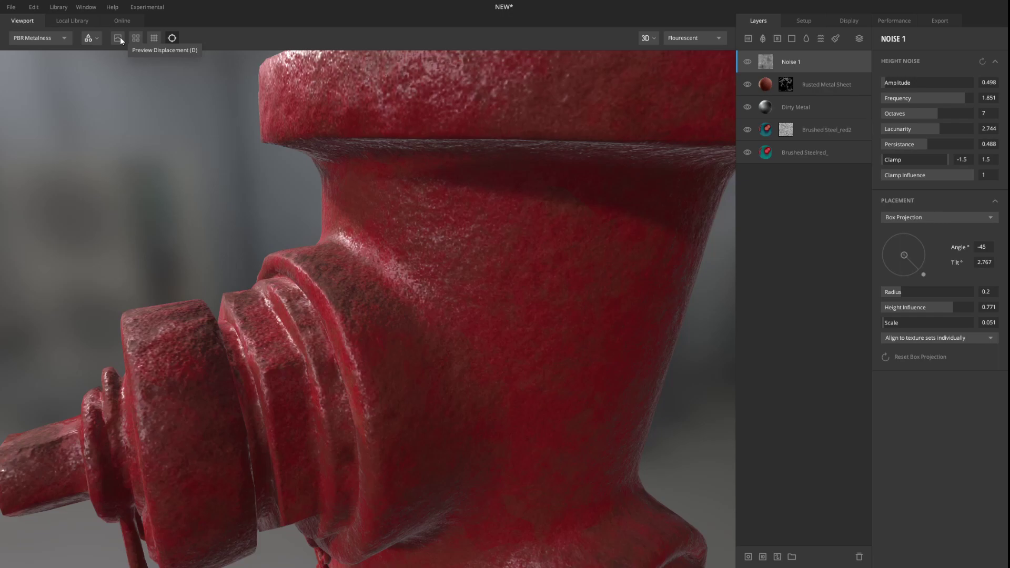
pyautogui.click(118, 38)
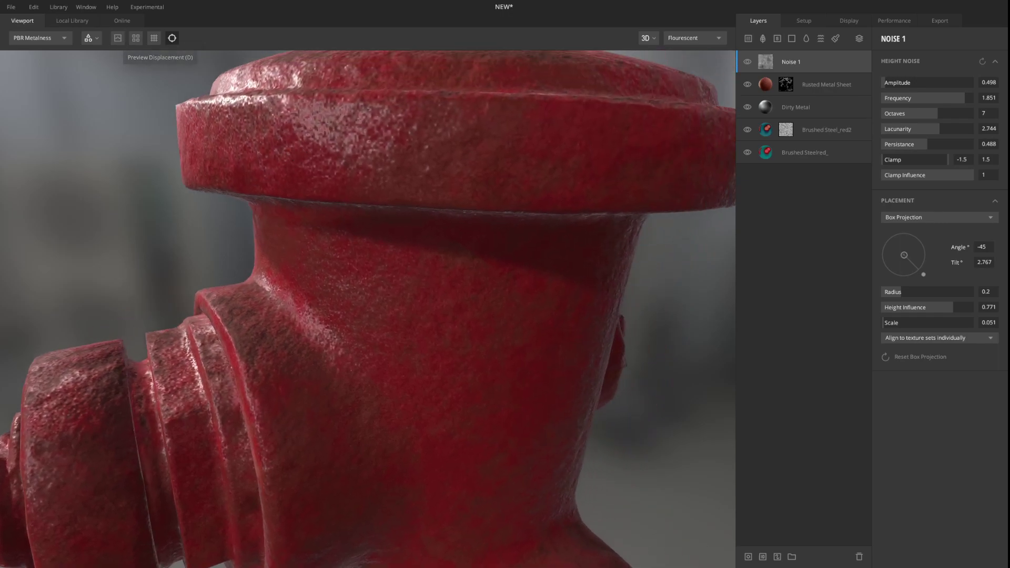
pyautogui.moveTo(887, 82); pyautogui.dragTo(885, 81)
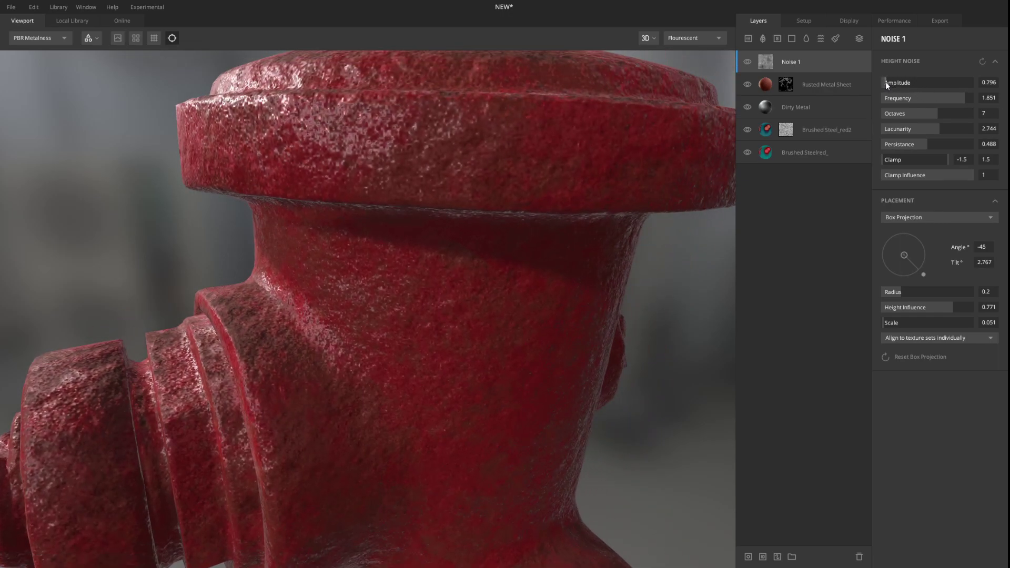
# Step: Set the Noise 1 layer's amplitude to 0.1 and its octaves to 10
pyautogui.click(987, 81)
pyautogui.write('0.2')
pyautogui.press('Return')
pyautogui.moveTo(635, 162); pyautogui.dragTo(609, 154)
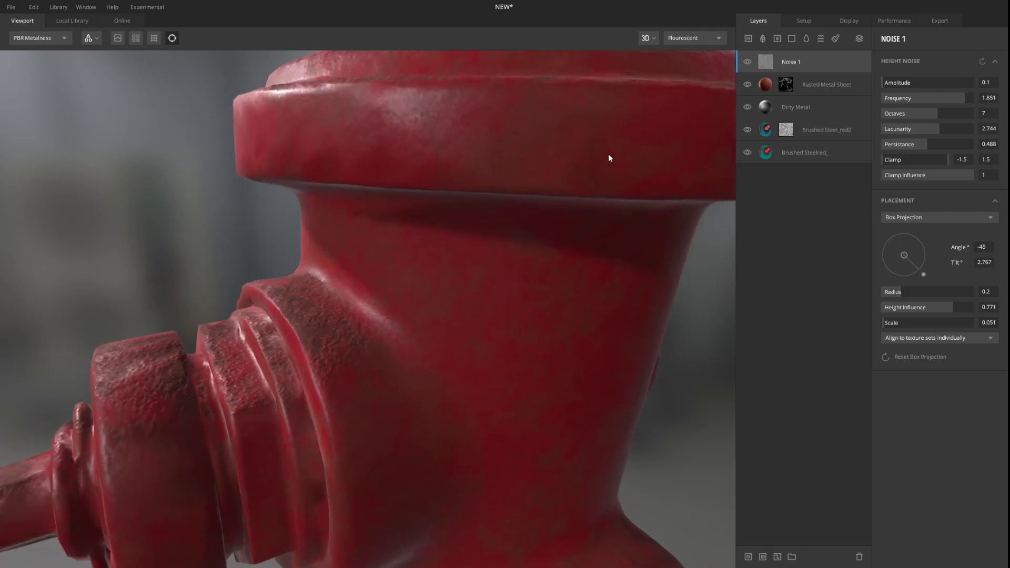
pyautogui.moveTo(930, 113)
pyautogui.mouseDown()
pyautogui.moveTo(956, 115)
pyautogui.moveTo(882, 113)
pyautogui.moveTo(946, 115)
pyautogui.mouseUp()
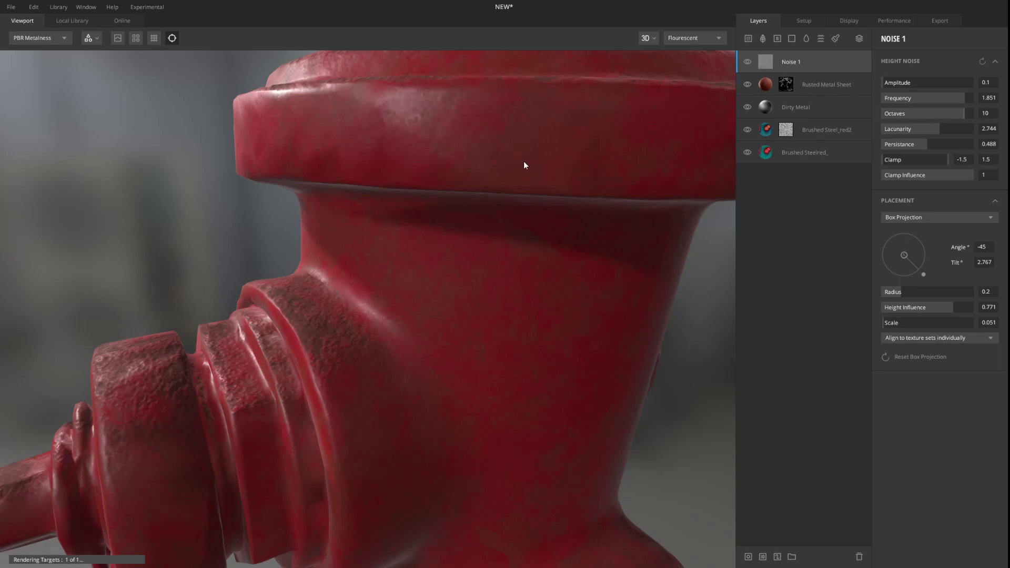
# Step: Set the Noise 1 layer's lacunarity to 3.092, persistence to 0.473 and scale to 0.15
pyautogui.moveTo(466, 124); pyautogui.dragTo(408, 155)
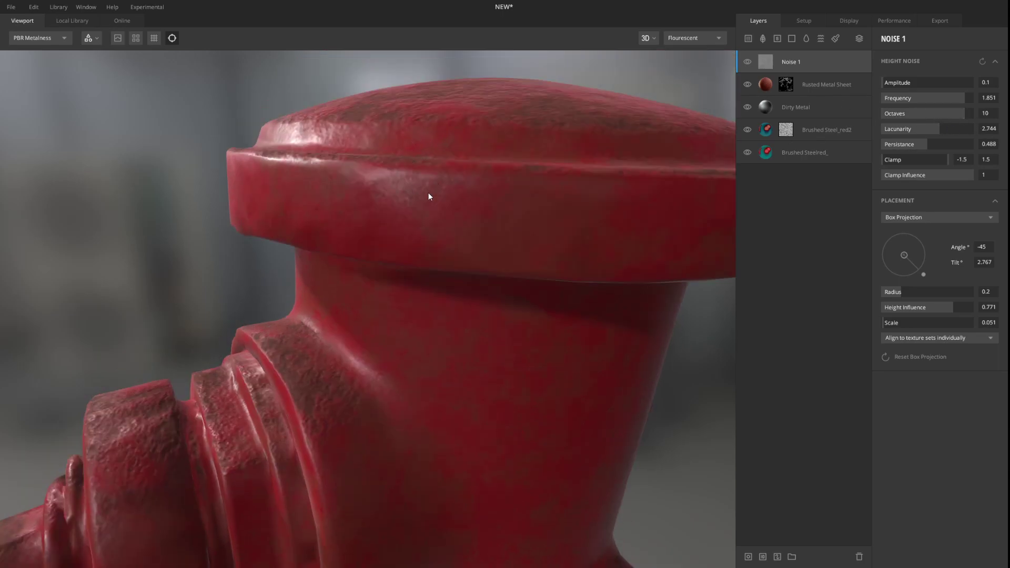
pyautogui.moveTo(929, 135); pyautogui.dragTo(964, 131)
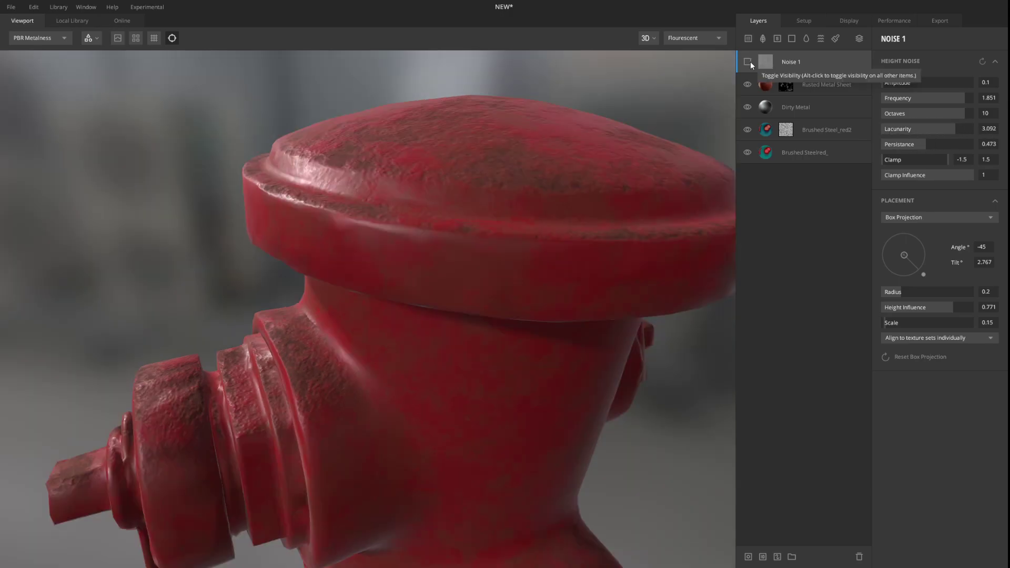
# Step: Compare the hydrant with the Noise 1 layer hidden and shown, and inspect its surface from several angles and distances
pyautogui.click(748, 62)
pyautogui.moveTo(469, 334); pyautogui.dragTo(504, 270)
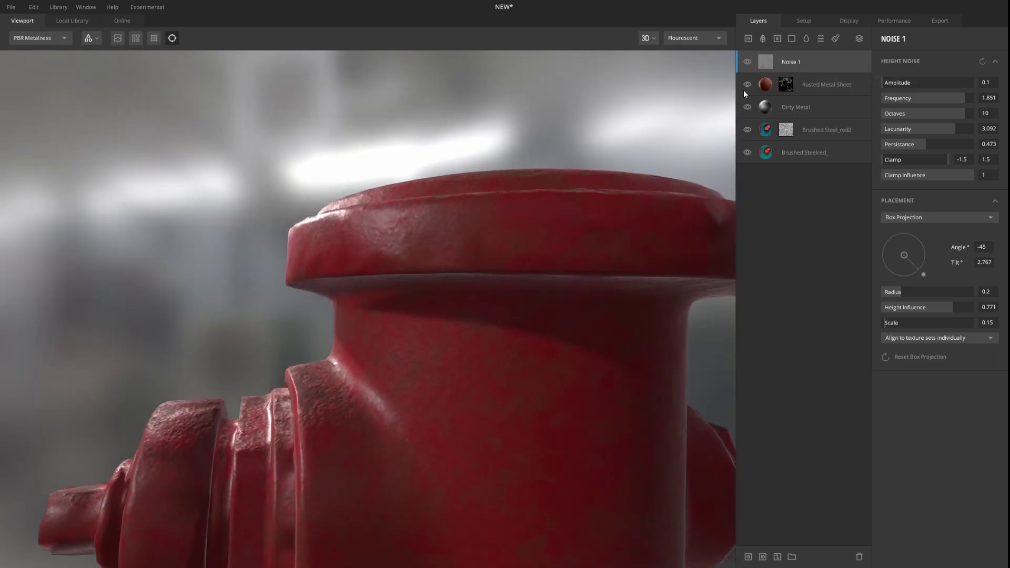
pyautogui.click(748, 62)
pyautogui.moveTo(481, 495); pyautogui.dragTo(450, 267, button='middle')
pyautogui.moveTo(450, 266); pyautogui.dragTo(349, 270)
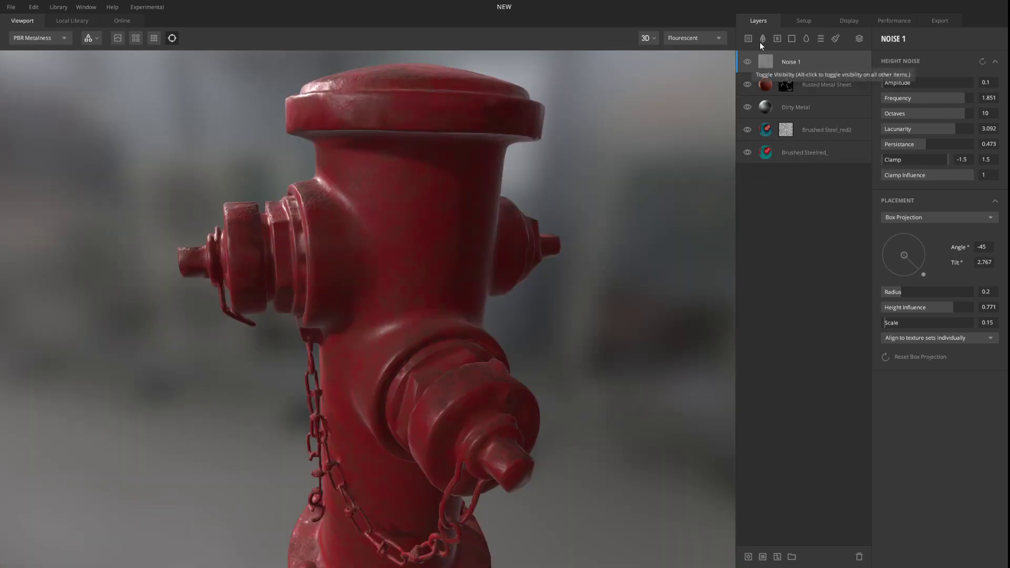
pyautogui.click(747, 39)
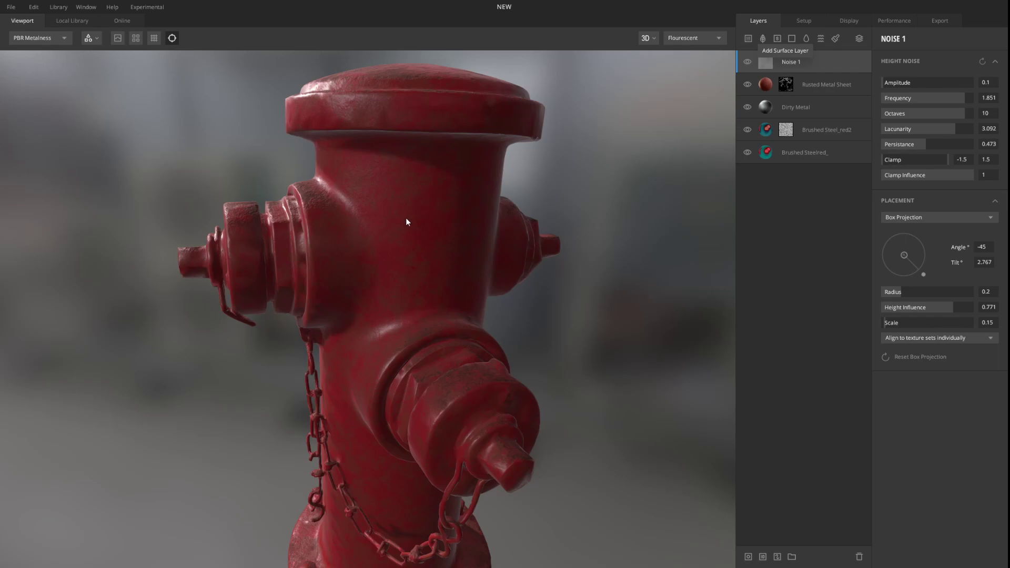
pyautogui.scroll(5, 363, 202)
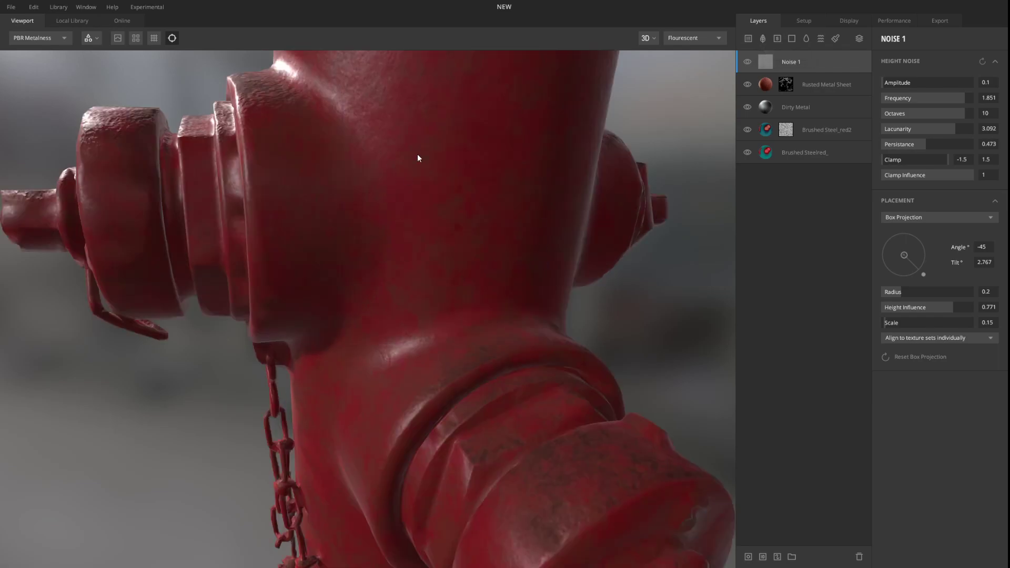
pyautogui.moveTo(419, 306); pyautogui.dragTo(464, 377)
pyautogui.moveTo(427, 211); pyautogui.dragTo(463, 249)
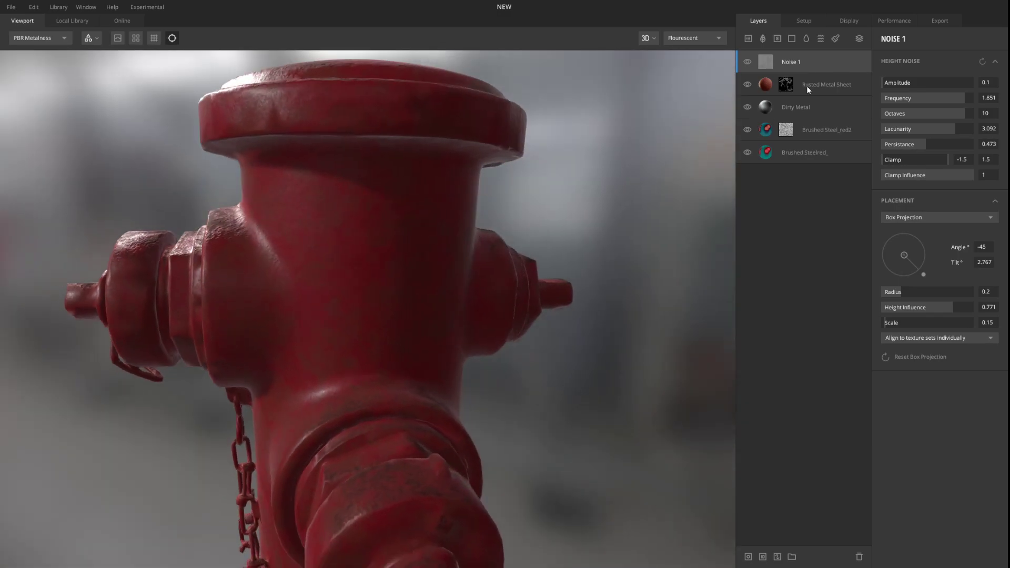
# Step: Clear the Metal category filter in the local asset library and show only Atlas assets
pyautogui.click(747, 39)
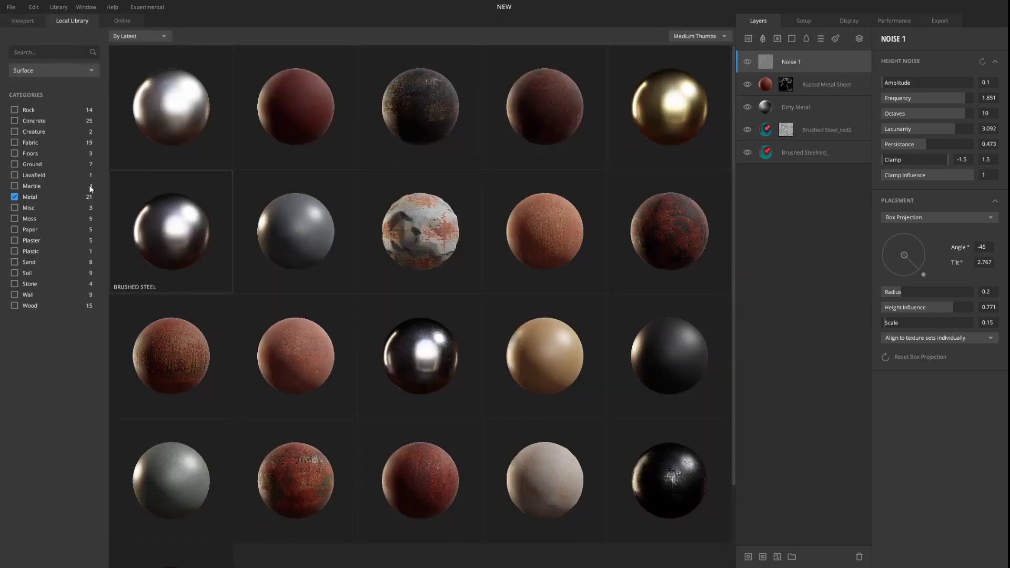
pyautogui.click(15, 198)
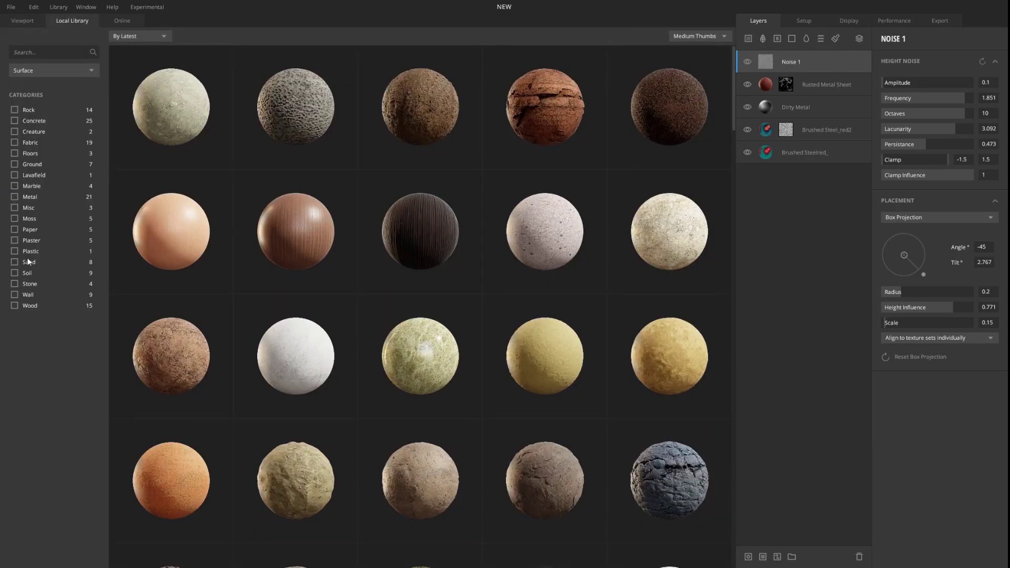
pyautogui.click(31, 69)
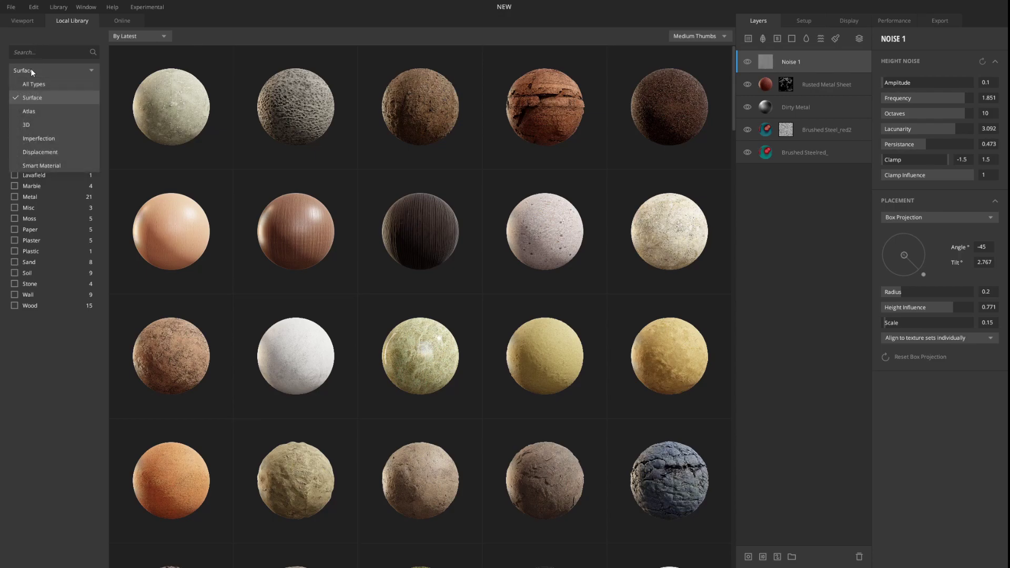
pyautogui.click(43, 112)
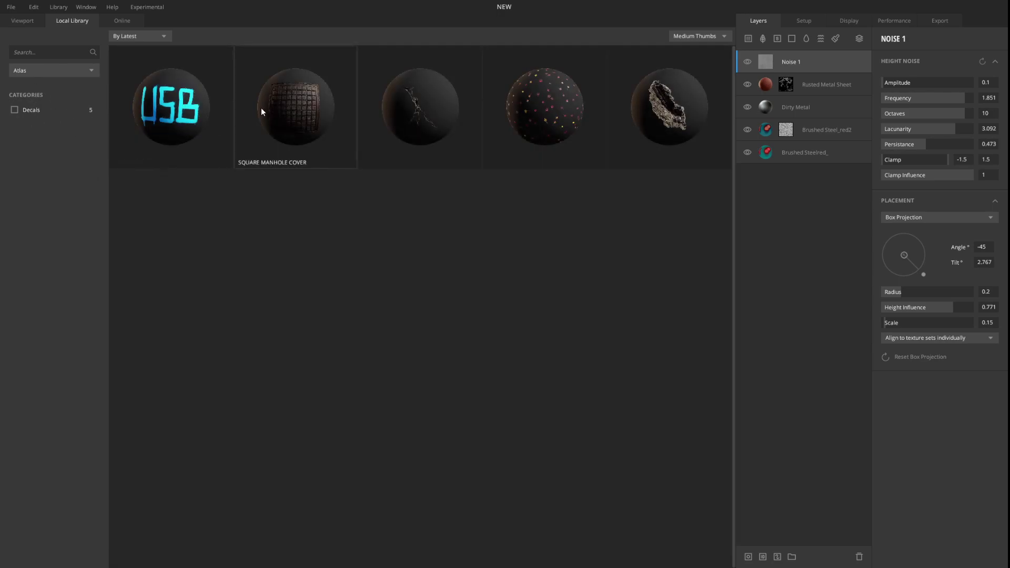
# Step: Filter the online library to Atlas assets in the Decals category
pyautogui.click(118, 22)
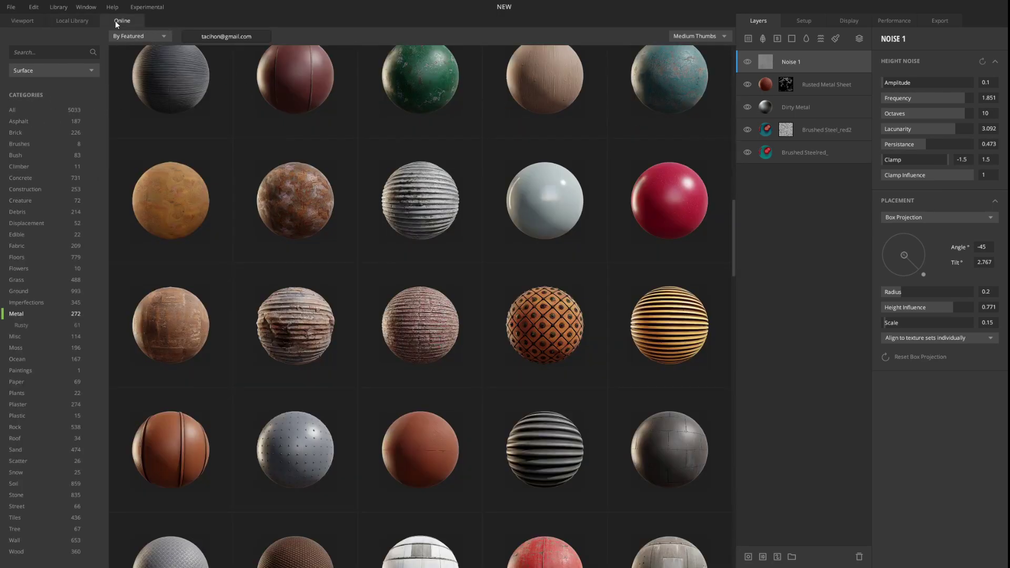
pyautogui.click(46, 70)
pyautogui.click(42, 121)
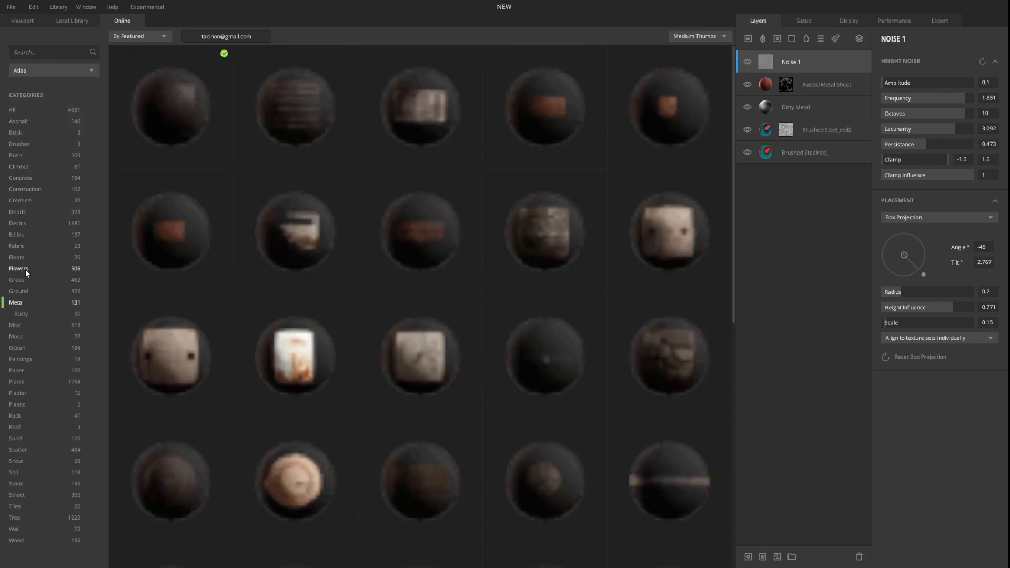
pyautogui.click(29, 223)
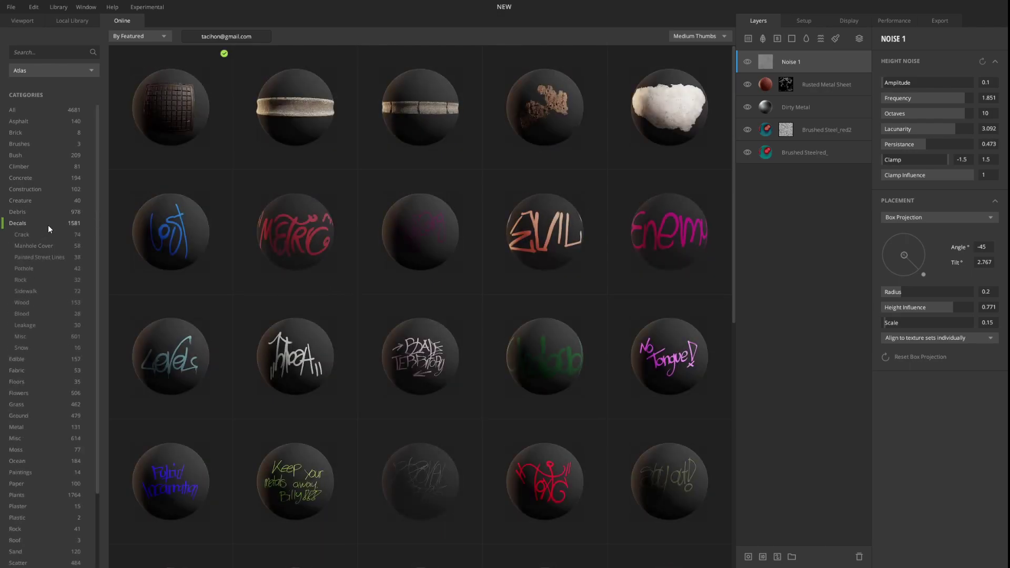
# Step: Browse the online decals, examining the graffiti tags, metal panels, leaves, road lines, manhole covers and debris
pyautogui.scroll(-1, 398, 209)
pyautogui.scroll(-10, 387, 205)
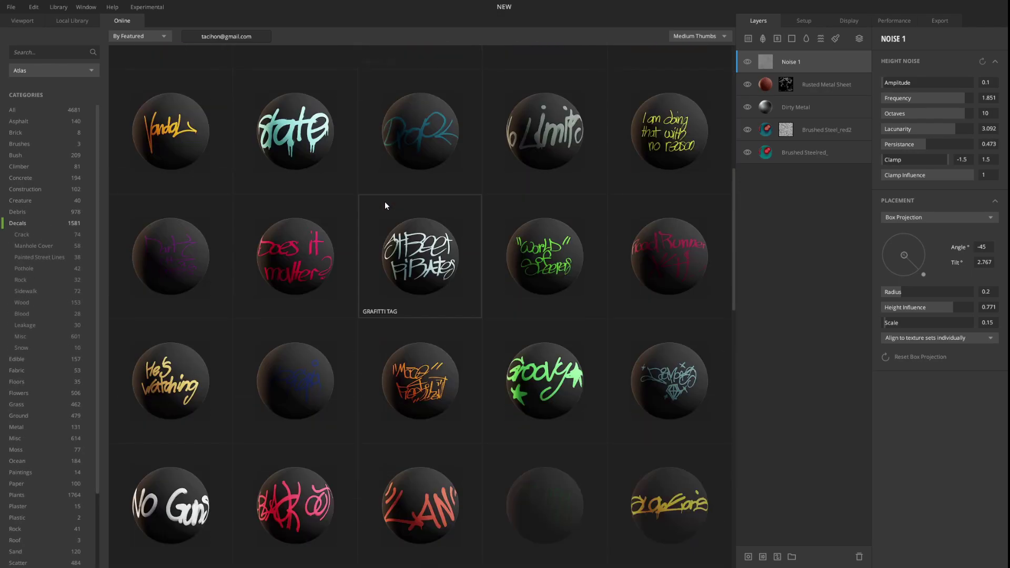
pyautogui.scroll(-6, 385, 201)
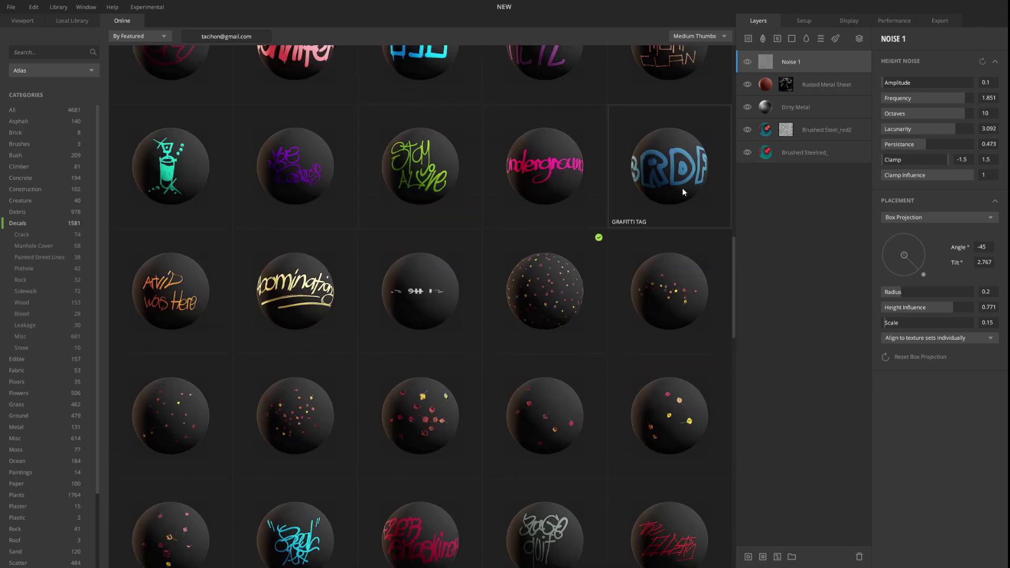
pyautogui.scroll(-1, 312, 257)
pyautogui.scroll(-4, 311, 256)
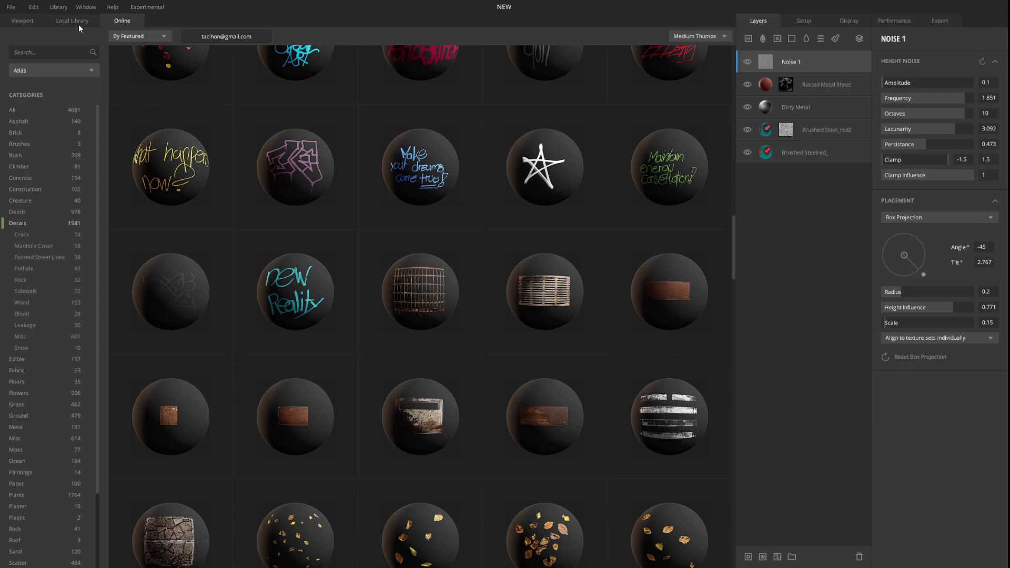
pyautogui.scroll(-2, 280, 219)
pyautogui.scroll(3, 284, 135)
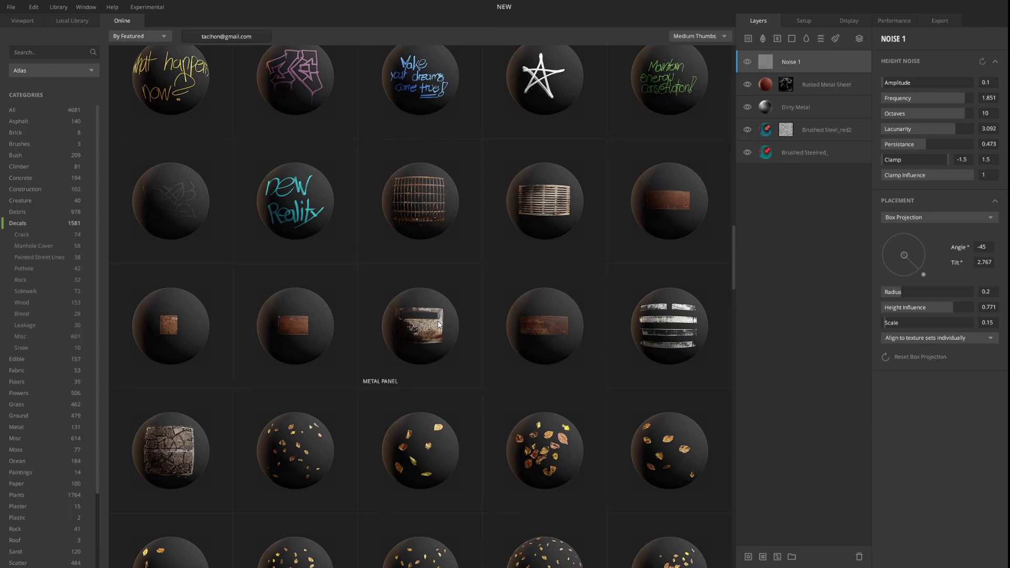
pyautogui.scroll(-4, 616, 254)
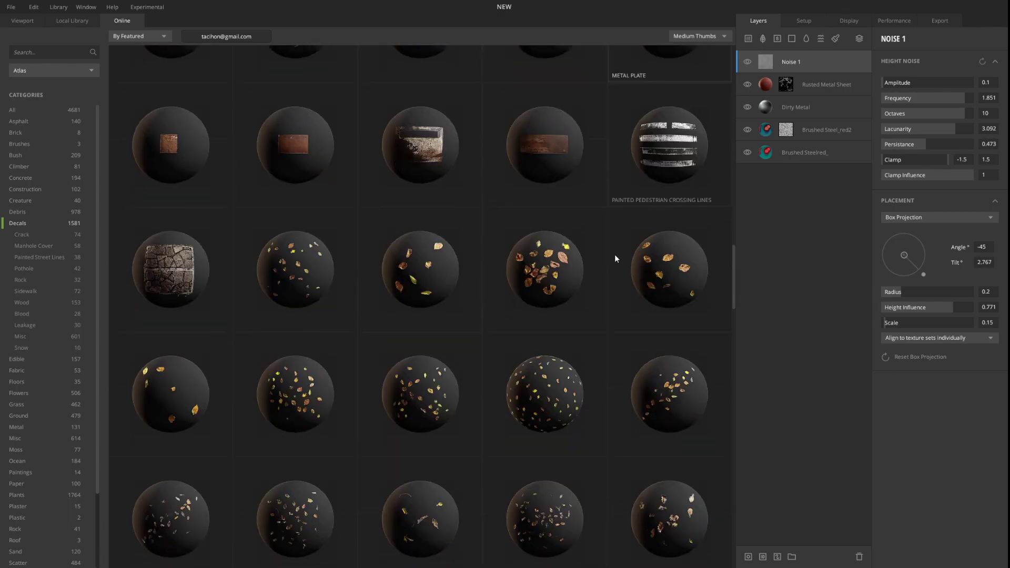
pyautogui.scroll(3, 371, 289)
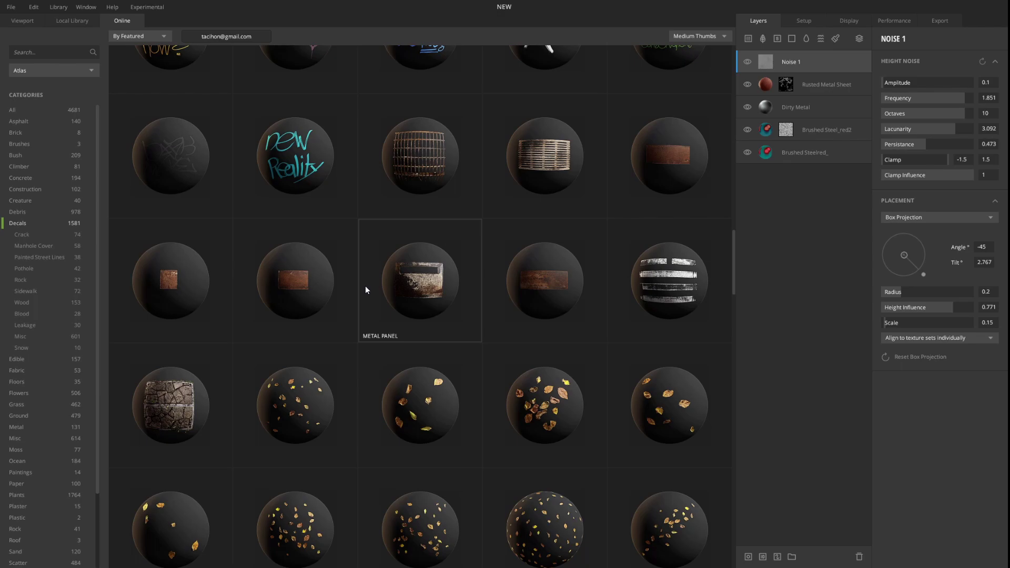
pyautogui.scroll(-5, 365, 285)
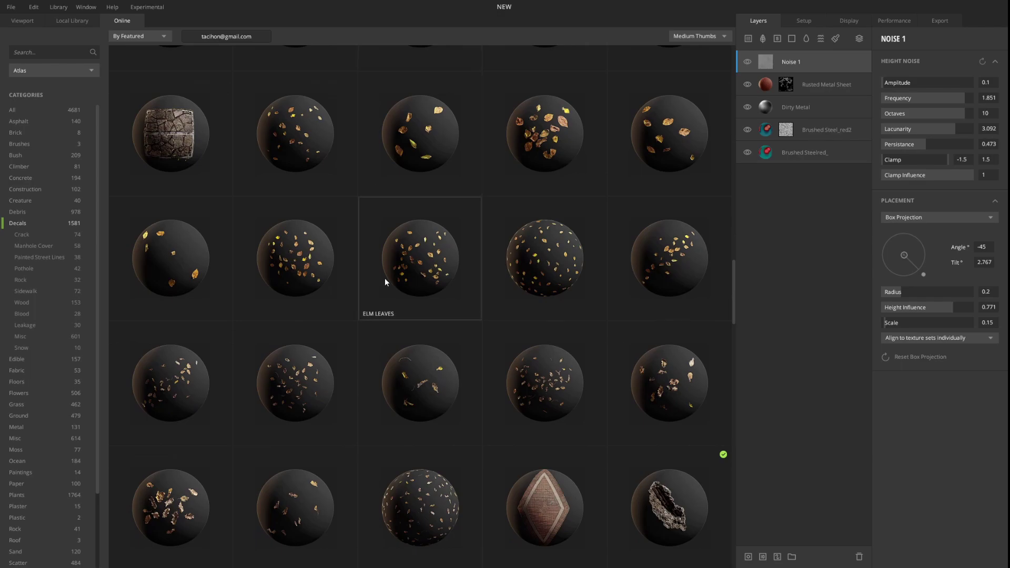
pyautogui.scroll(-4, 384, 282)
pyautogui.scroll(2, 384, 281)
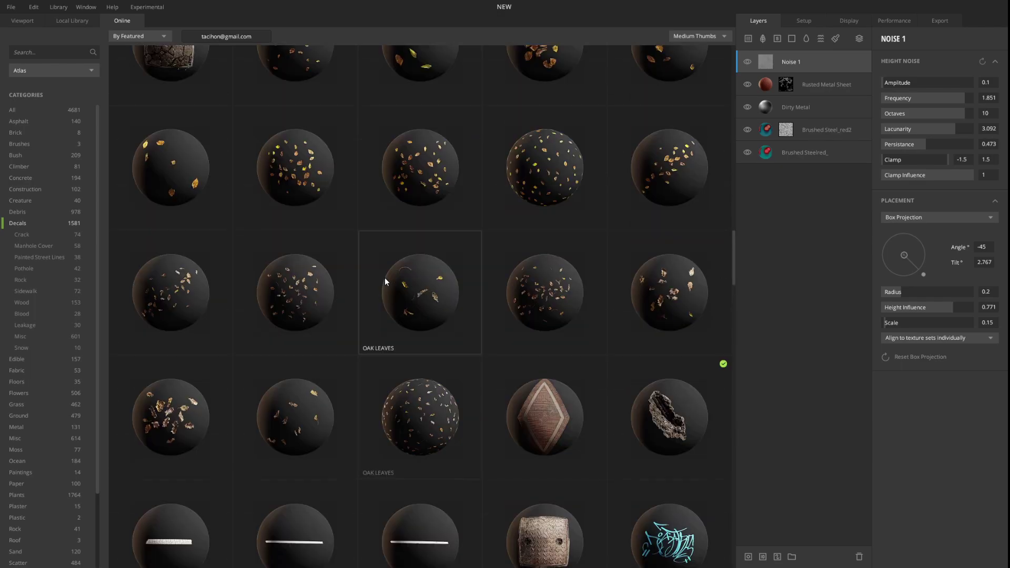
pyautogui.scroll(-5, 384, 282)
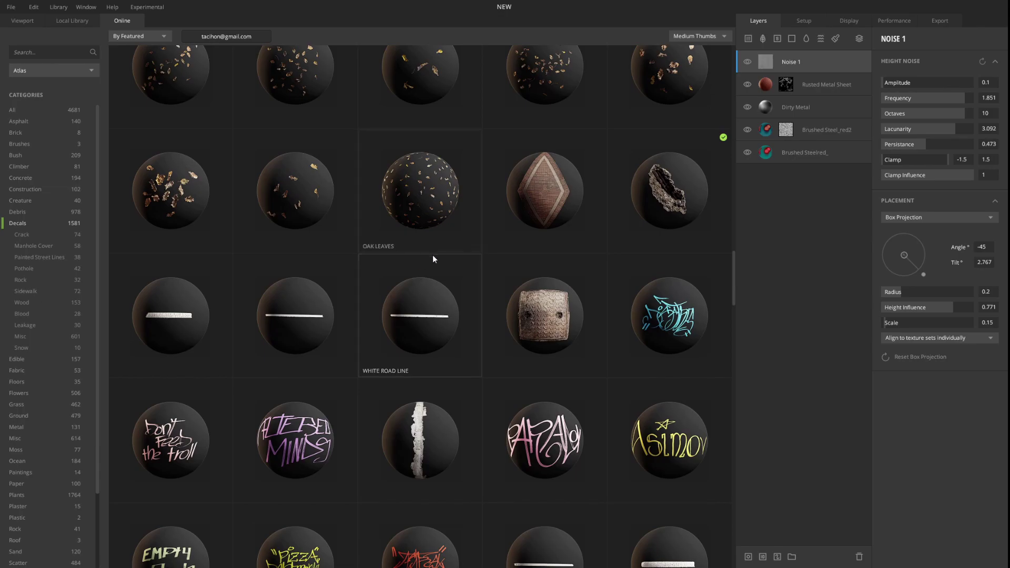
pyautogui.scroll(-4, 435, 264)
pyautogui.scroll(3, 444, 151)
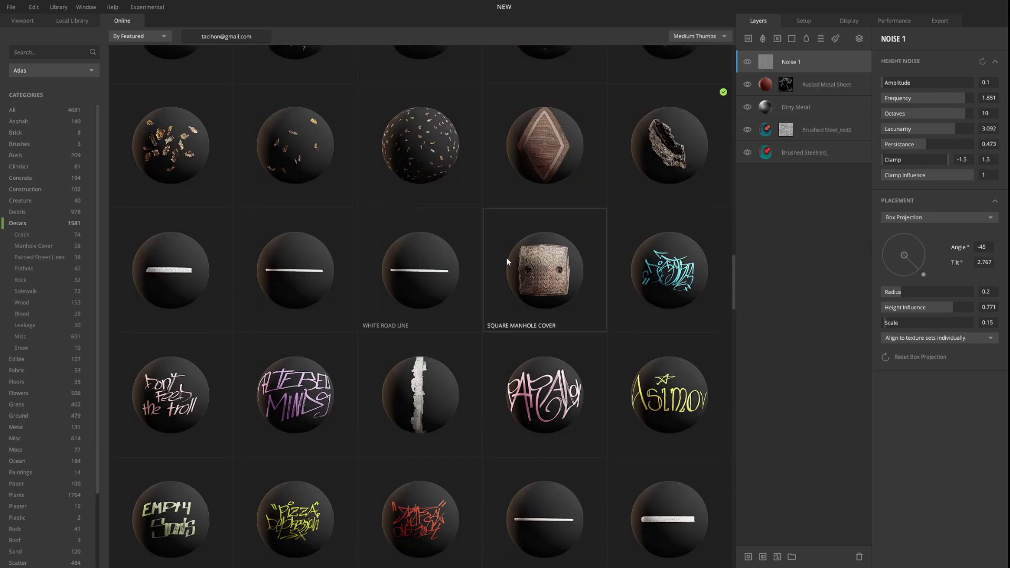
pyautogui.scroll(-3, 546, 264)
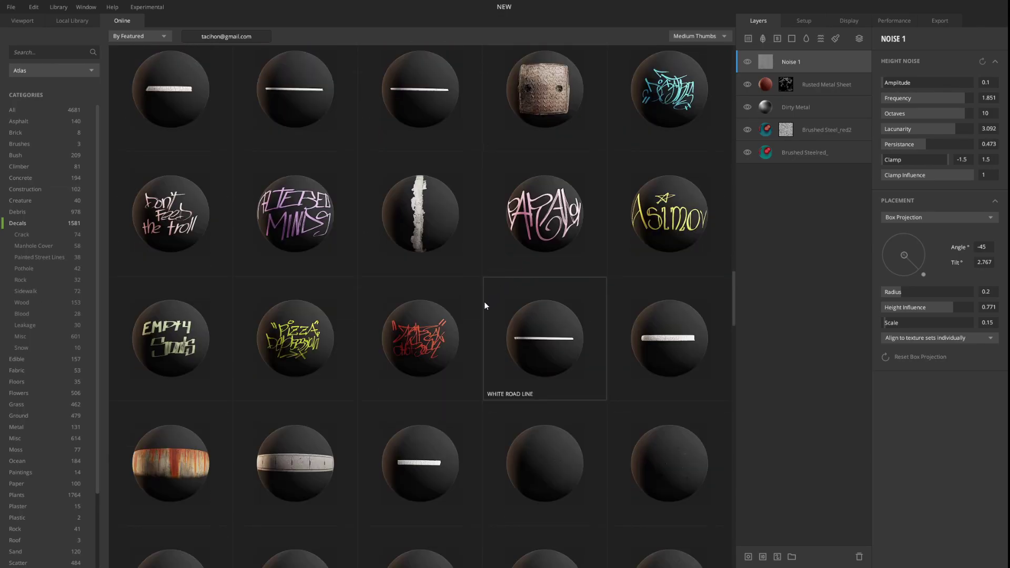
pyautogui.scroll(-5, 343, 293)
pyautogui.scroll(-3, 307, 277)
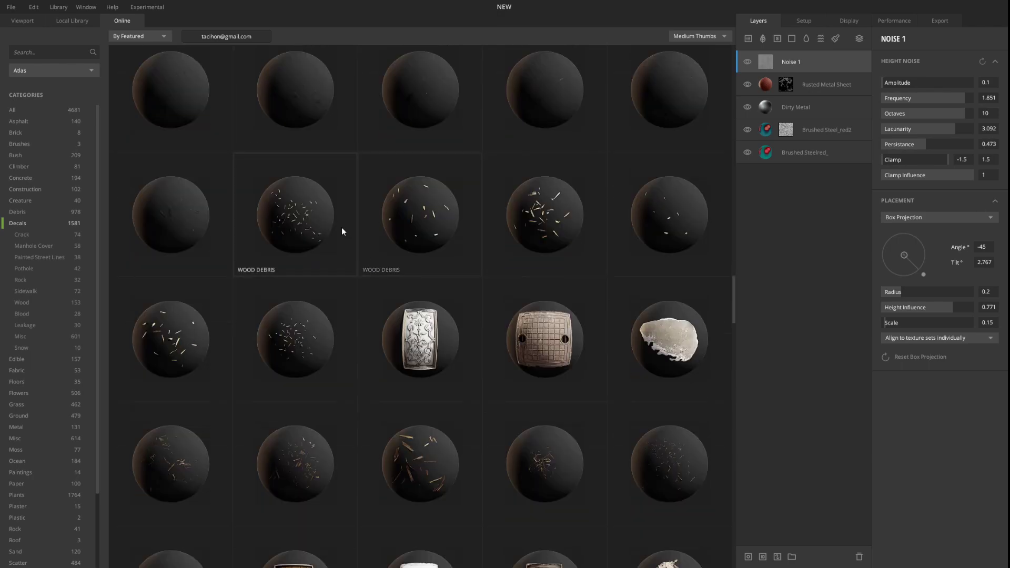
pyautogui.scroll(-2, 327, 241)
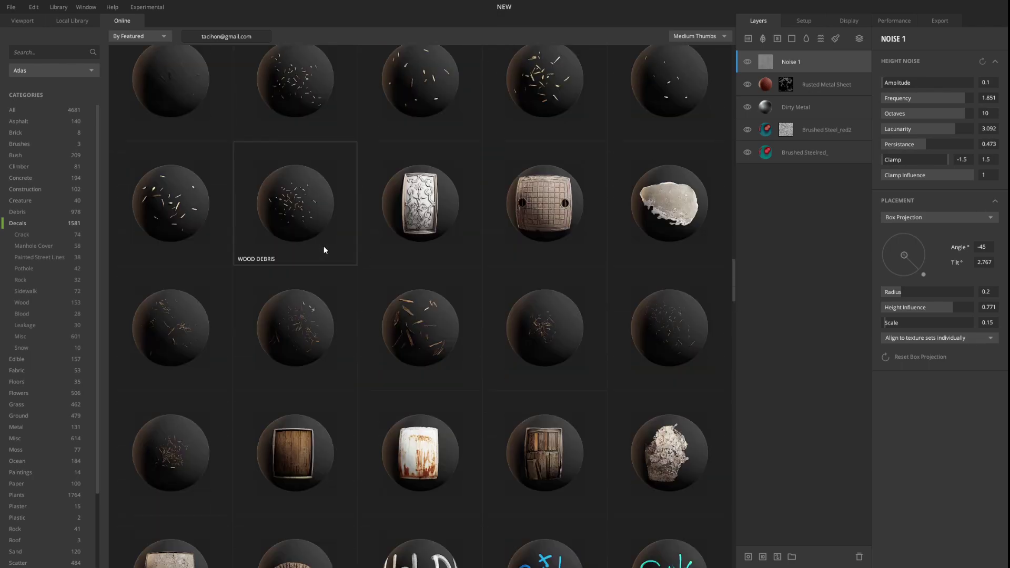
pyautogui.scroll(-4, 323, 246)
pyautogui.scroll(-2, 332, 250)
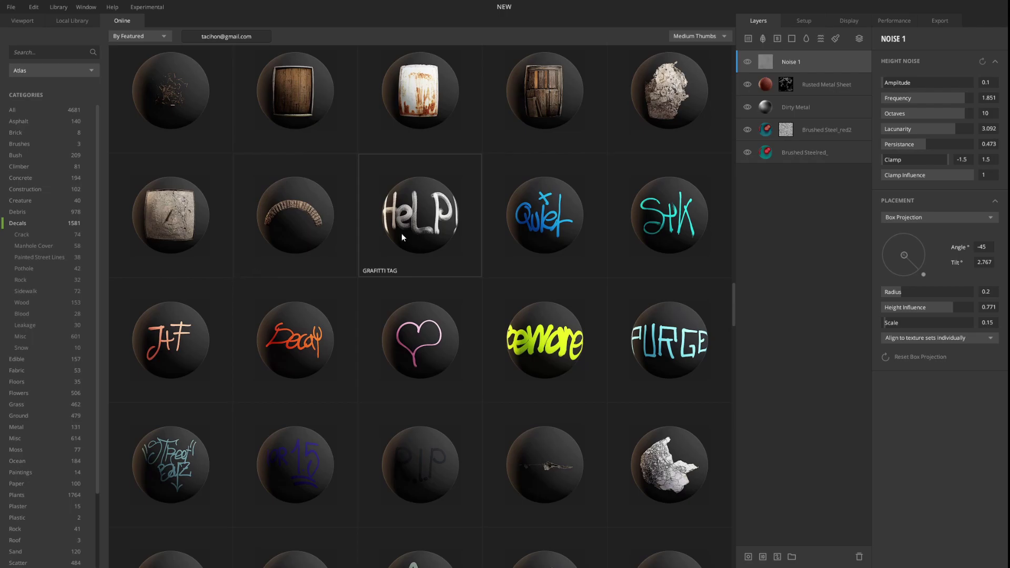
pyautogui.scroll(-2, 416, 336)
# Step: Add the blue "USB" Grafitti Tag decal from the local library as a layer above Noise 1
pyautogui.click(71, 19)
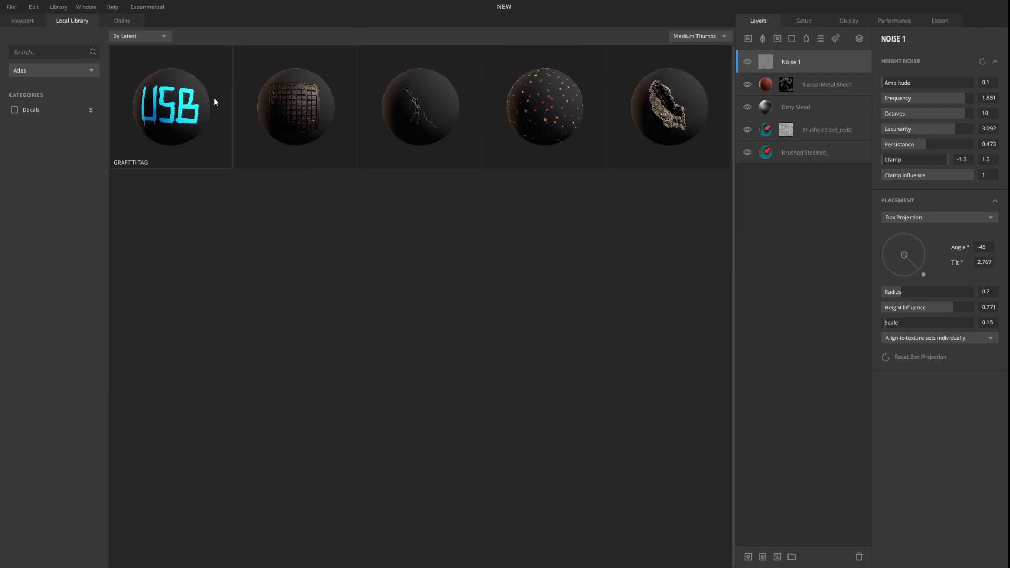
pyautogui.moveTo(173, 127); pyautogui.dragTo(806, 61)
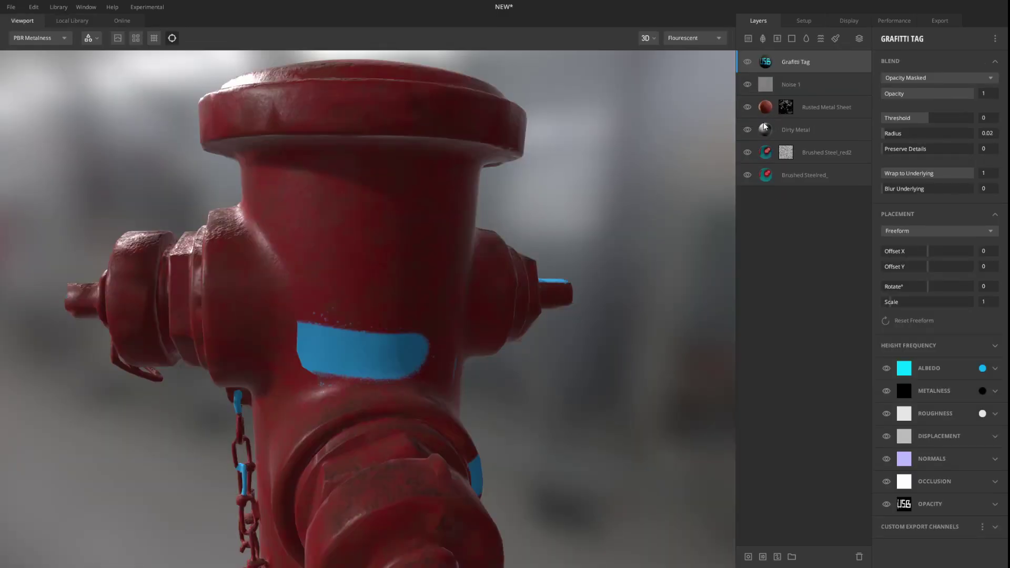
pyautogui.moveTo(376, 332); pyautogui.dragTo(470, 256)
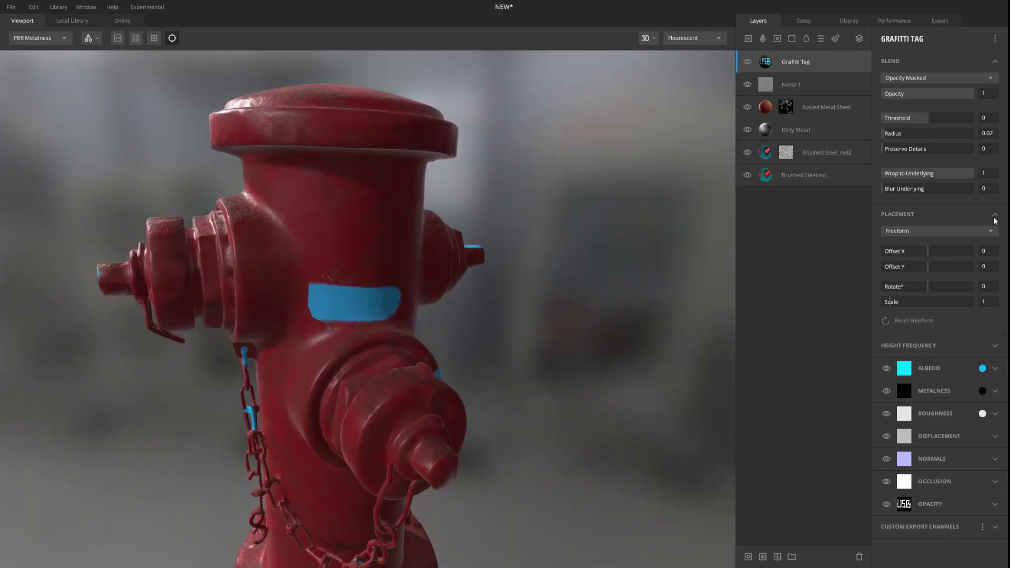
# Step: Try Box Projection and Tiling placement on the Grafitti Tag layer, and return it to Freeform
pyautogui.click(916, 235)
pyautogui.click(915, 267)
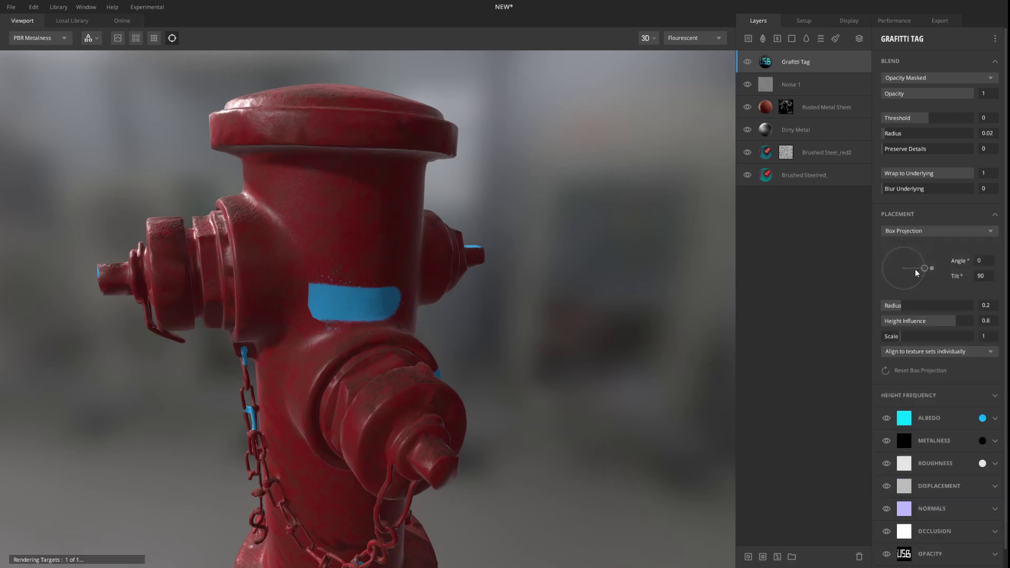
pyautogui.click(901, 233)
pyautogui.click(918, 247)
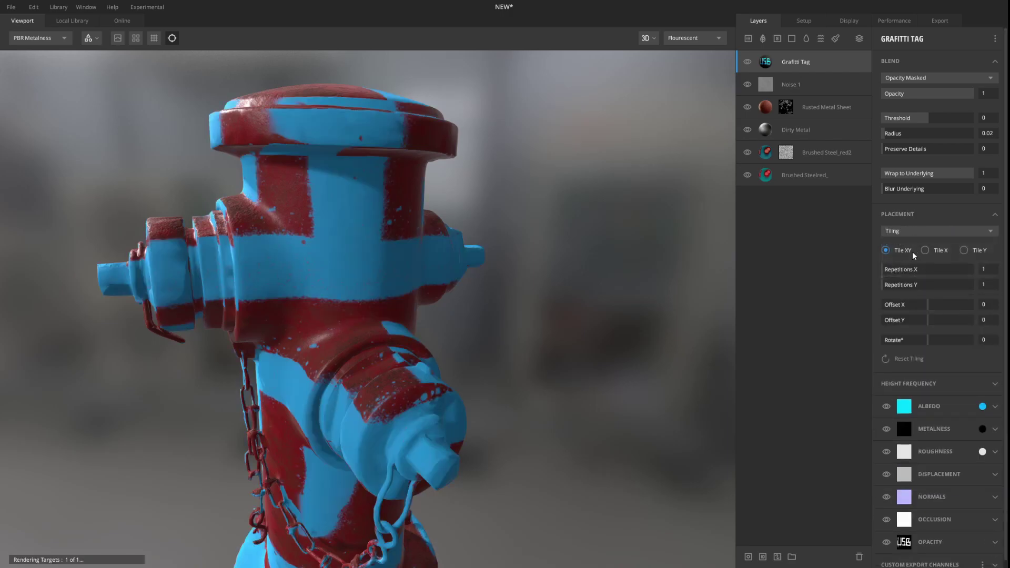
pyautogui.click(950, 234)
pyautogui.click(925, 254)
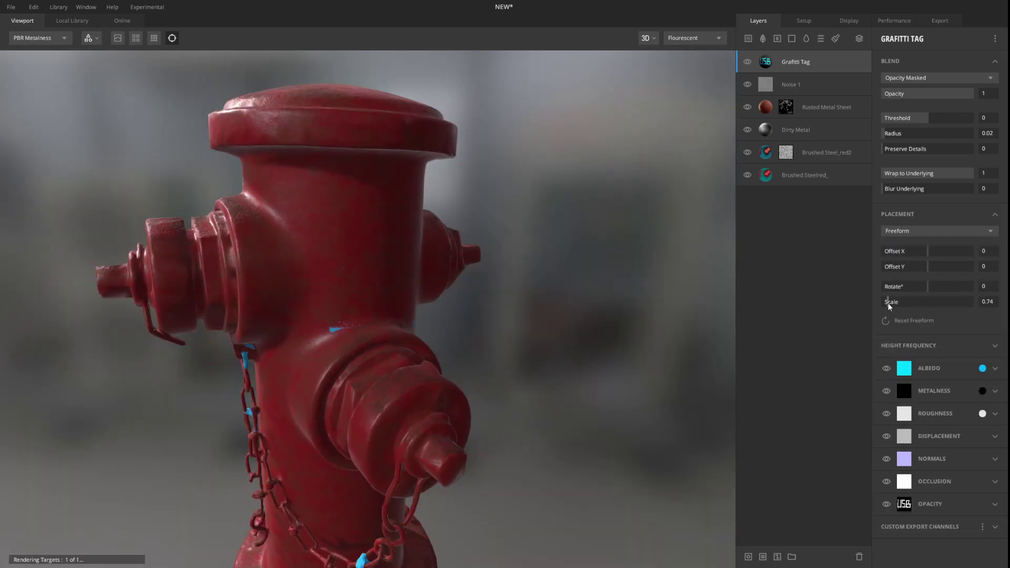
# Step: Set the Grafitti Tag decal's scale to 0.839 and show the hydrant's texture layout in the 2D view
pyautogui.click(887, 304)
pyautogui.moveTo(890, 303); pyautogui.dragTo(889, 303)
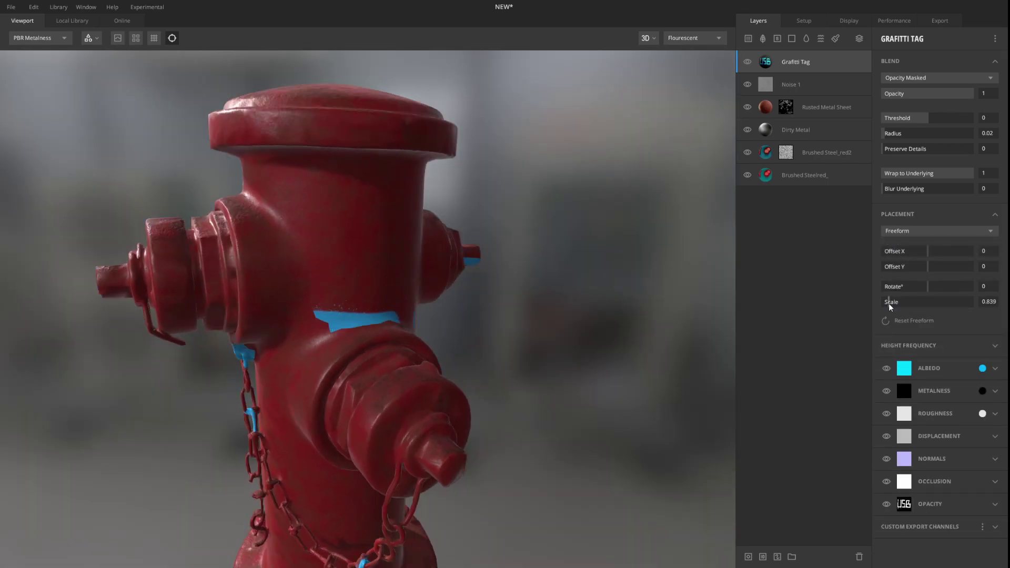
pyautogui.moveTo(398, 215); pyautogui.dragTo(412, 210)
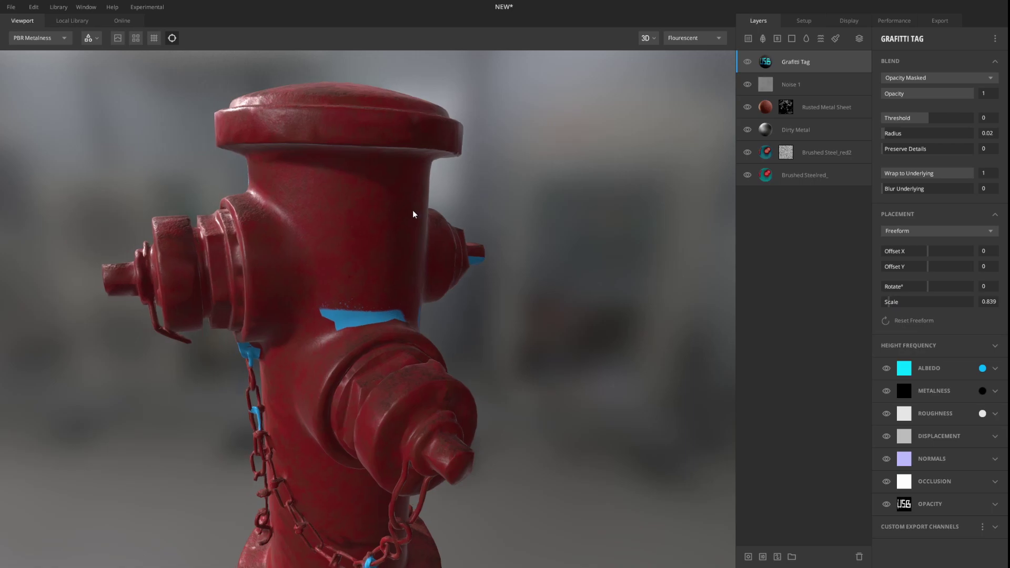
pyautogui.click(648, 39)
pyautogui.click(637, 78)
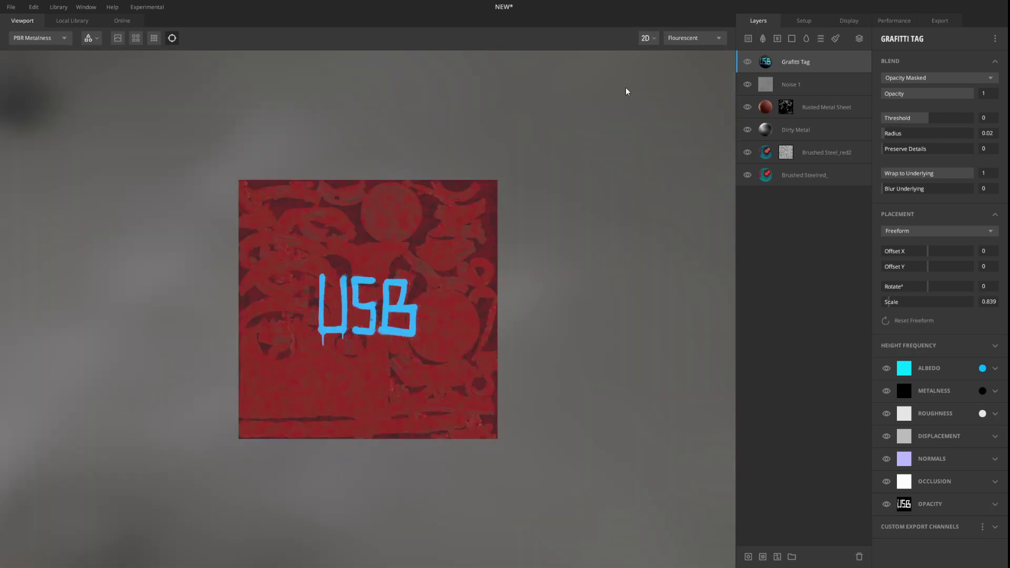
pyautogui.scroll(3, 367, 337)
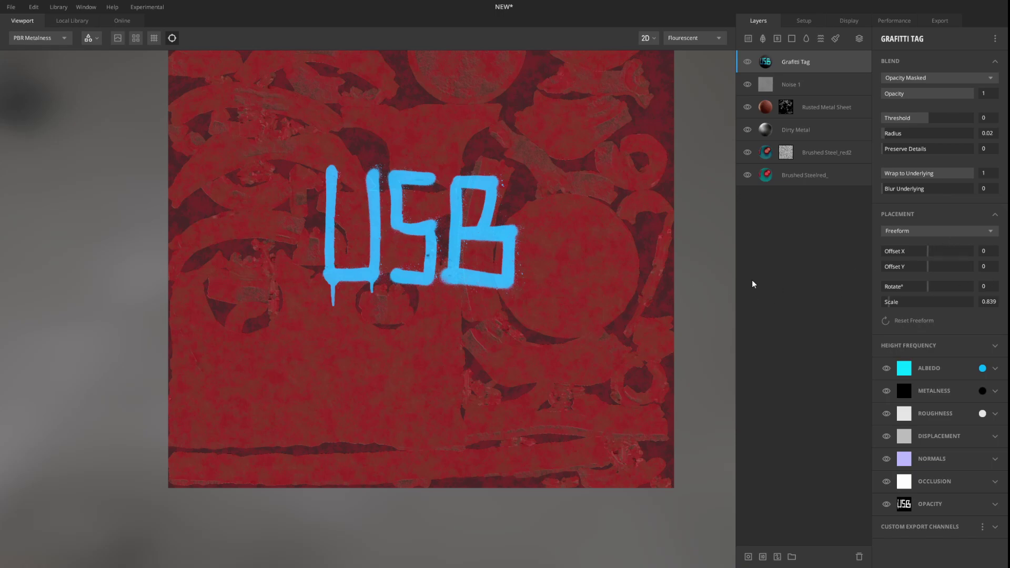
# Step: Compare Box Projection and Tiling placement for the Grafitti Tag in the 2D view, and return it to Freeform
pyautogui.click(941, 232)
pyautogui.click(918, 271)
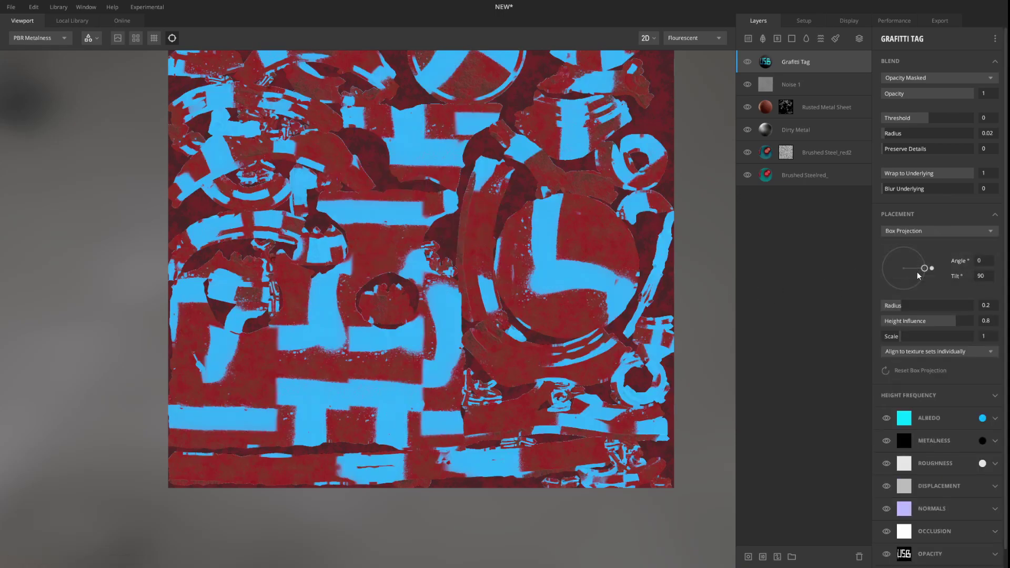
pyautogui.click(932, 233)
pyautogui.click(913, 239)
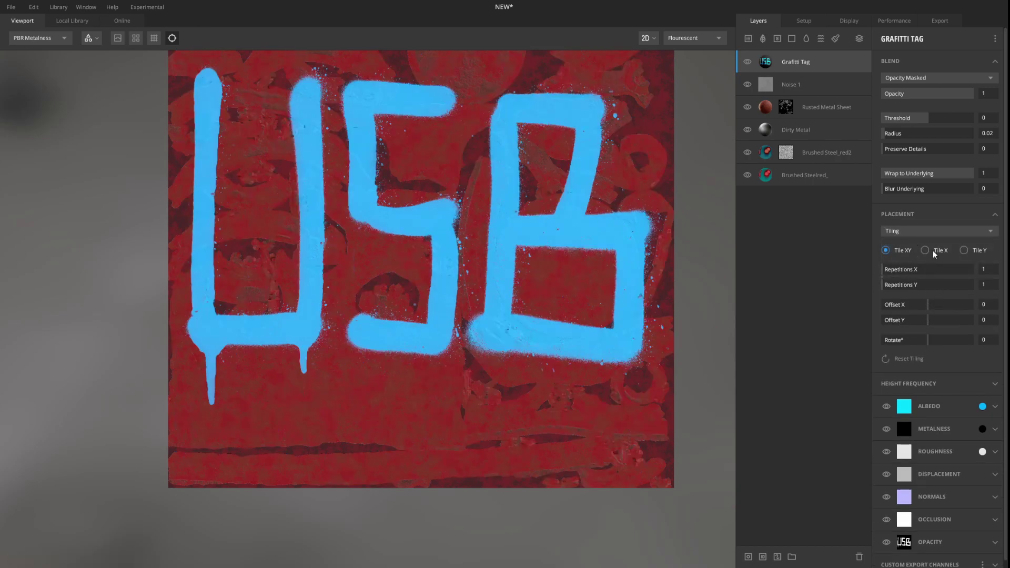
pyautogui.click(927, 229)
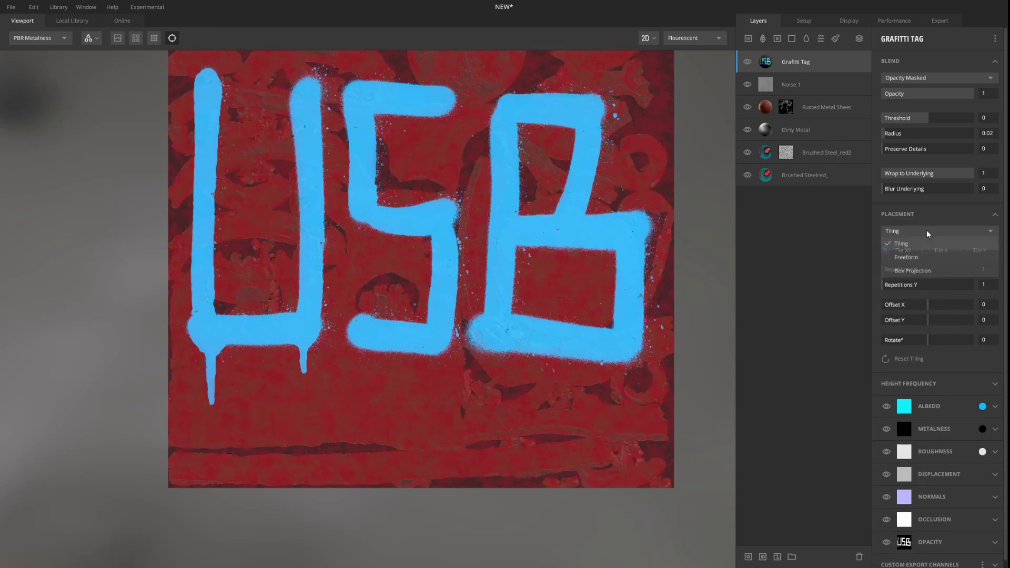
pyautogui.click(925, 263)
# Step: Place the Grafitti Tag at scale 0.396, offset X -0.055 and Y -0.279, and check it on the hydrant in 3D
pyautogui.moveTo(911, 302); pyautogui.dragTo(885, 303)
pyautogui.moveTo(922, 256)
pyautogui.mouseDown()
pyautogui.moveTo(930, 264)
pyautogui.moveTo(916, 266)
pyautogui.mouseUp()
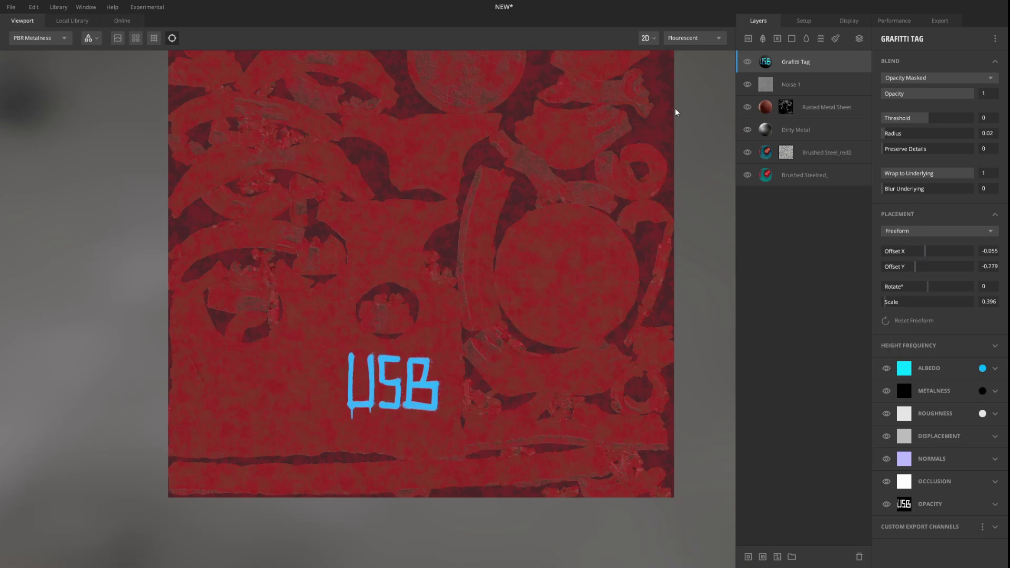
pyautogui.click(653, 38)
pyautogui.click(645, 65)
pyautogui.scroll(5, 579, 406)
pyautogui.moveTo(430, 346); pyautogui.dragTo(604, 191)
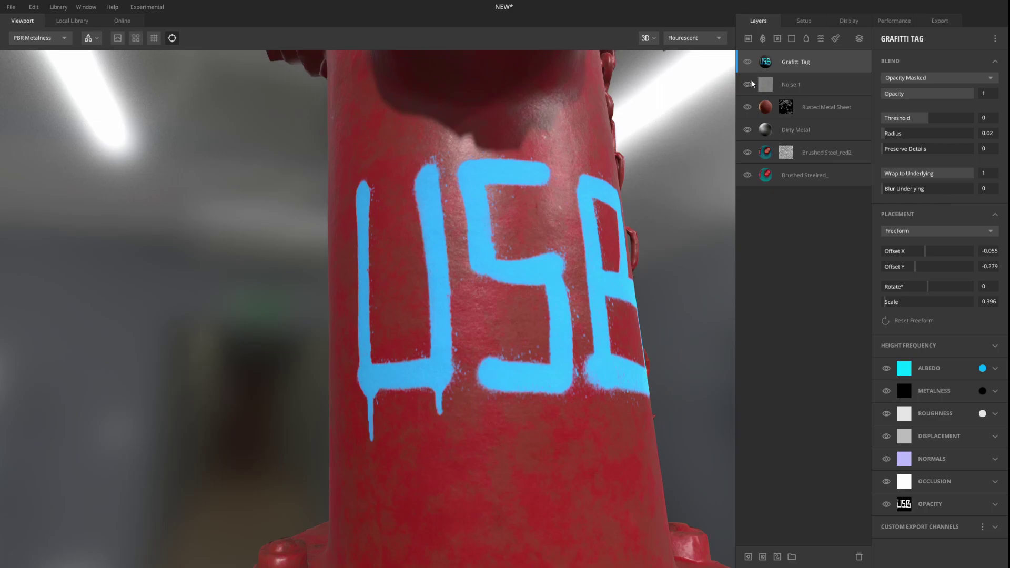
pyautogui.moveTo(488, 177)
pyautogui.mouseDown()
pyautogui.moveTo(515, 238)
pyautogui.moveTo(507, 206)
pyautogui.mouseUp()
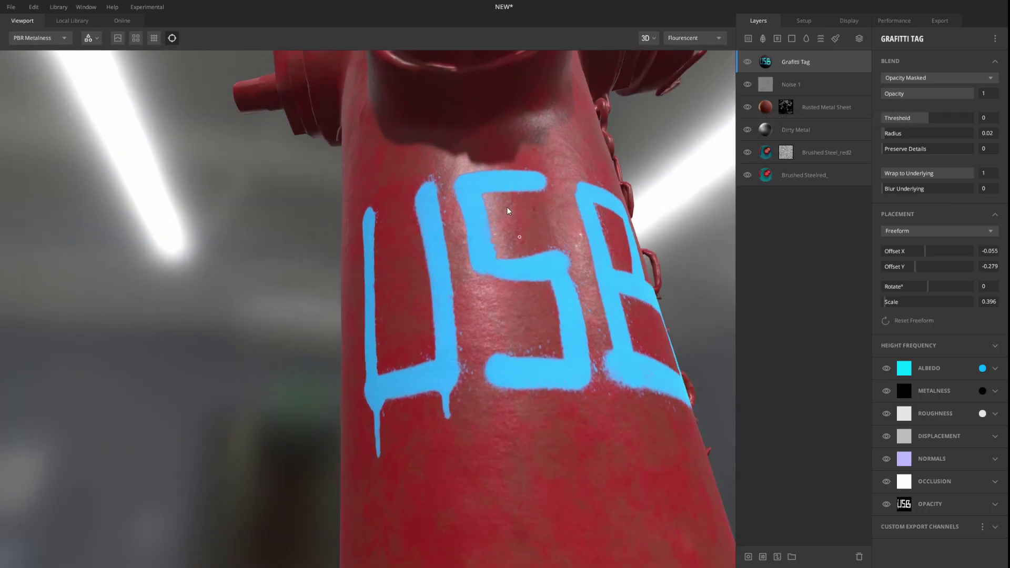
# Step: Set the roughness colour of the Brushed Steelred_ base layer to 707070
pyautogui.click(780, 174)
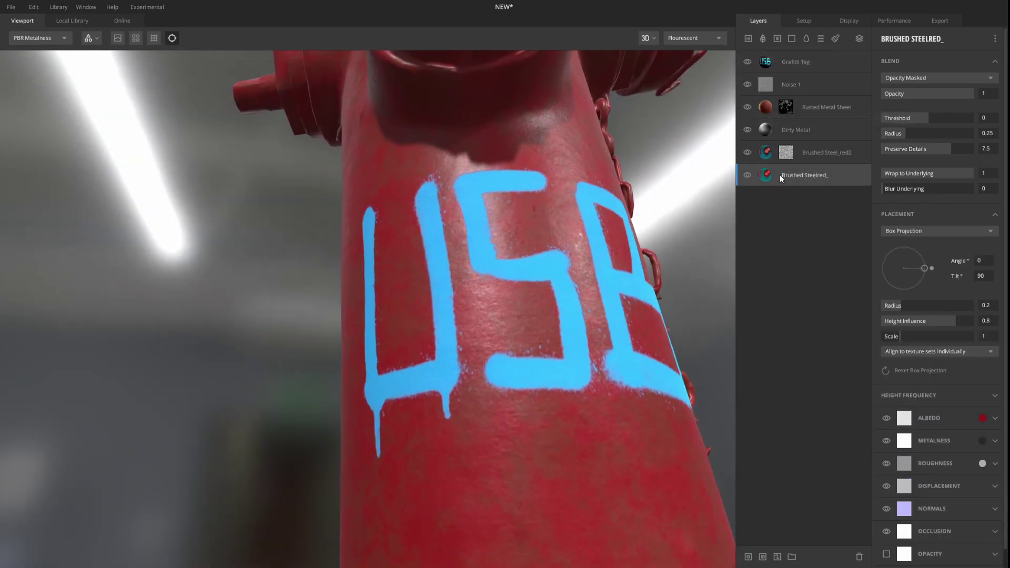
pyautogui.click(982, 463)
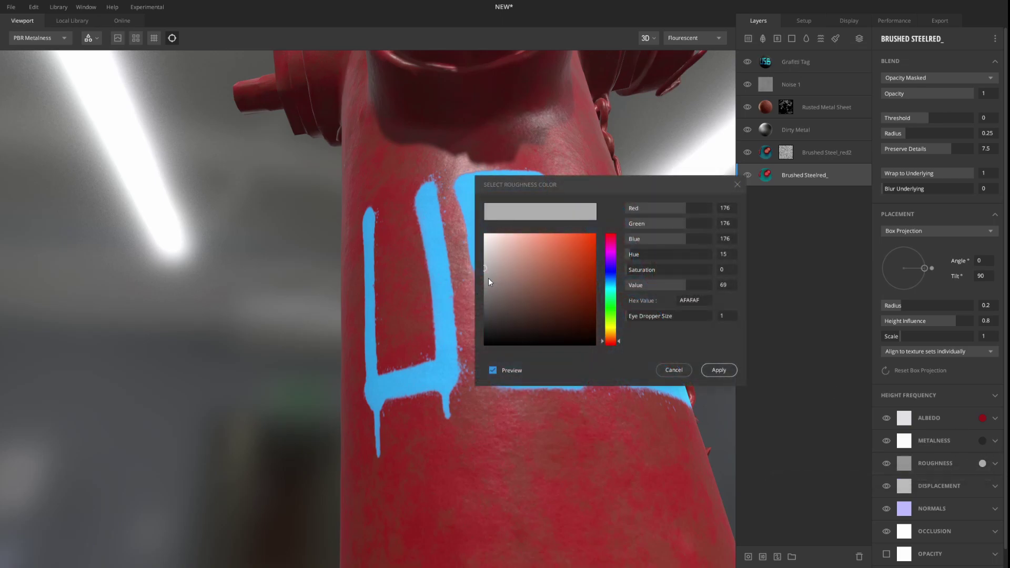
pyautogui.moveTo(549, 187); pyautogui.dragTo(678, 165)
pyautogui.moveTo(615, 259); pyautogui.dragTo(604, 273)
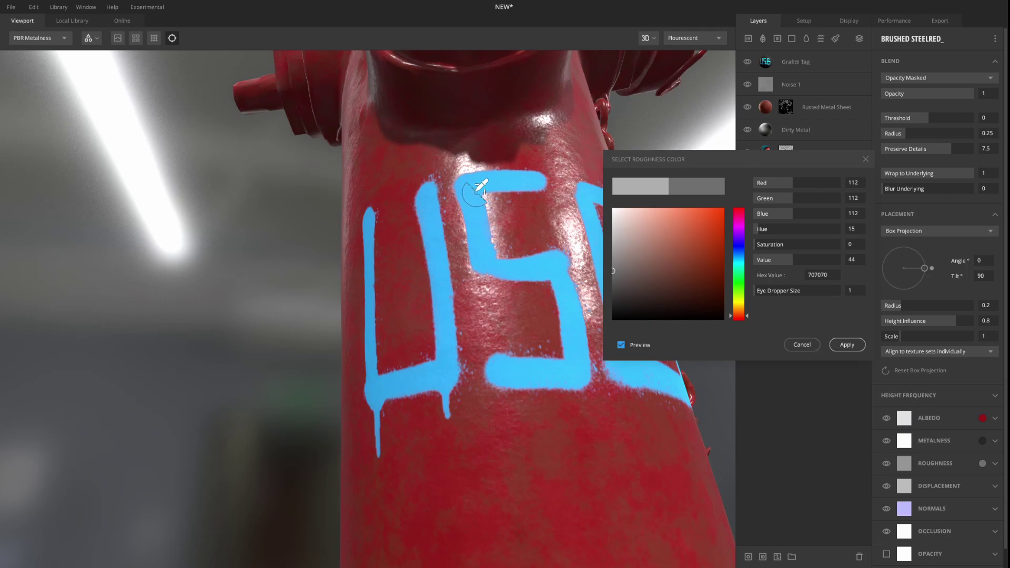
pyautogui.click(844, 345)
pyautogui.keyDown('alt'); pyautogui.moveTo(605, 326); pyautogui.dragTo(514, 186); pyautogui.keyUp('alt')
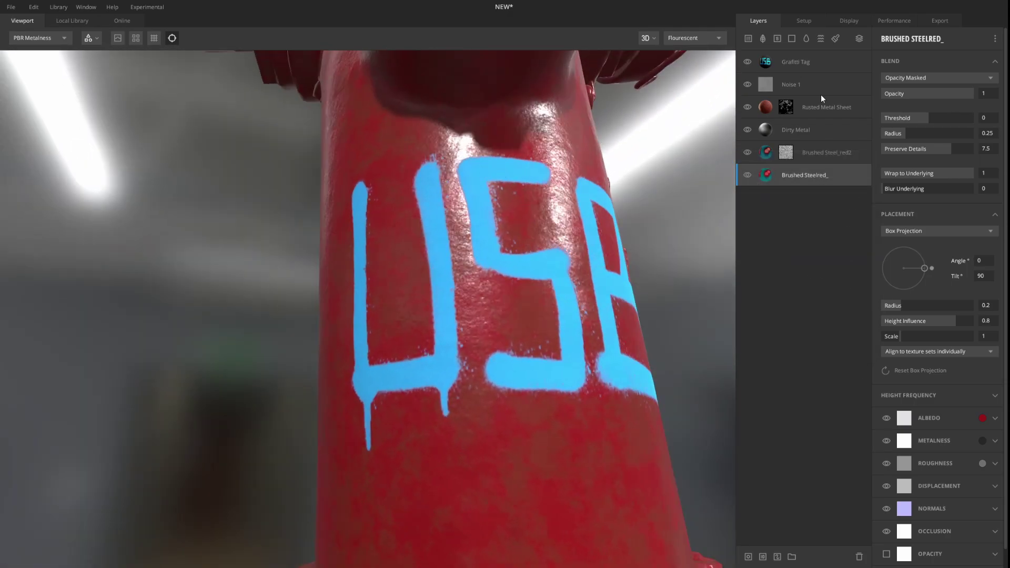
# Step: Set the Grafitti Tag layer's roughness colour to 4D4D4D
pyautogui.click(760, 61)
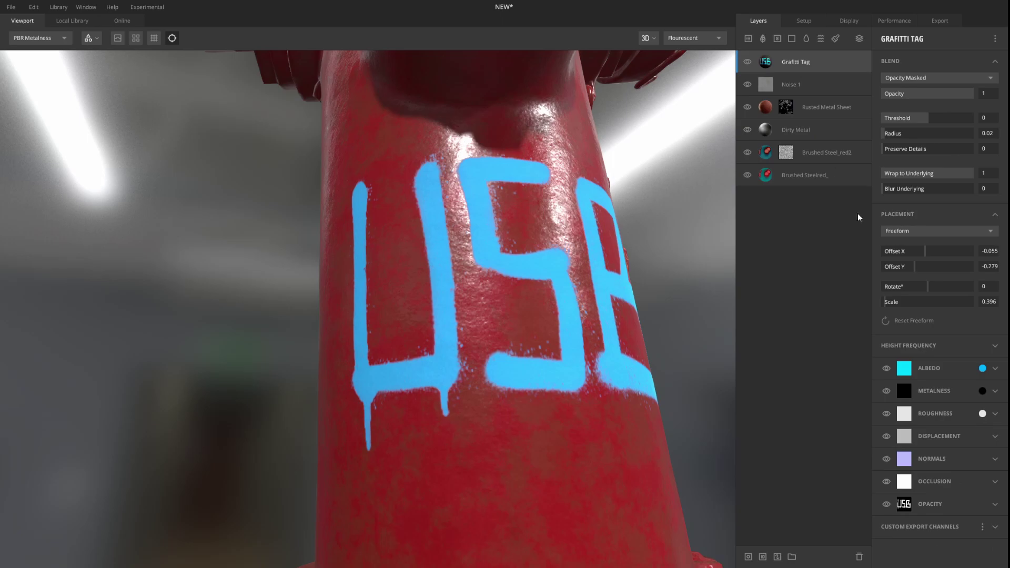
pyautogui.click(983, 413)
pyautogui.moveTo(612, 219); pyautogui.dragTo(605, 286)
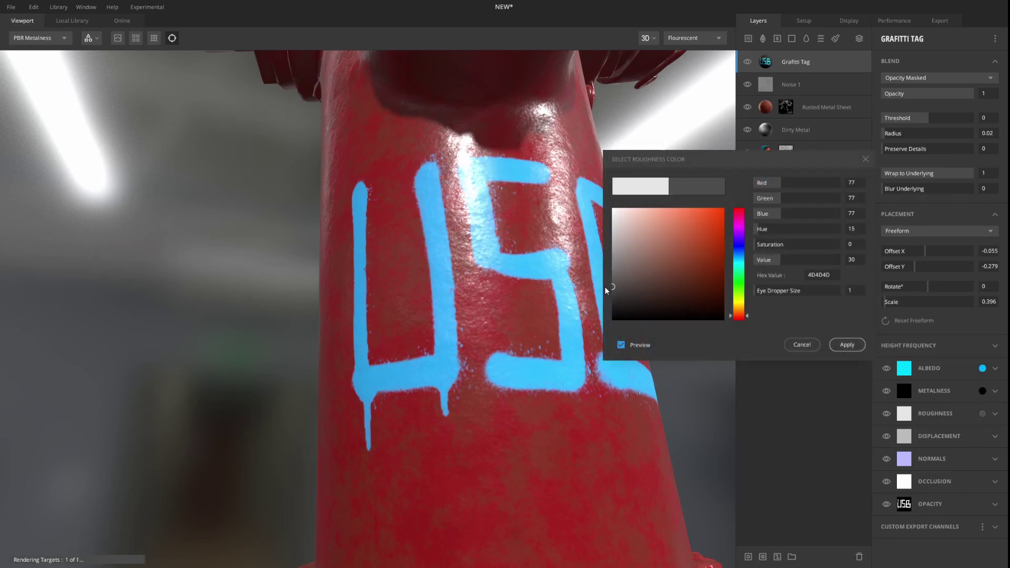
pyautogui.click(844, 344)
# Step: Display the Roughness channel on the hydrant and set the Grafitti Tag layer's roughness colour to C5C5C5
pyautogui.press('4')
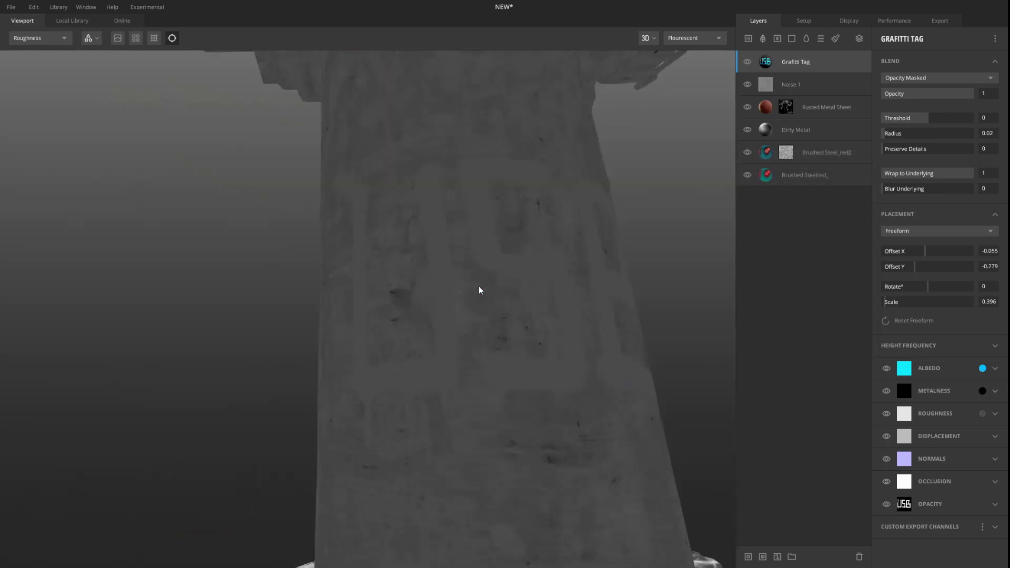
pyautogui.press('3')
pyautogui.press('4')
pyautogui.click(983, 413)
pyautogui.moveTo(616, 284)
pyautogui.mouseDown()
pyautogui.moveTo(608, 238)
pyautogui.moveTo(613, 259)
pyautogui.mouseUp()
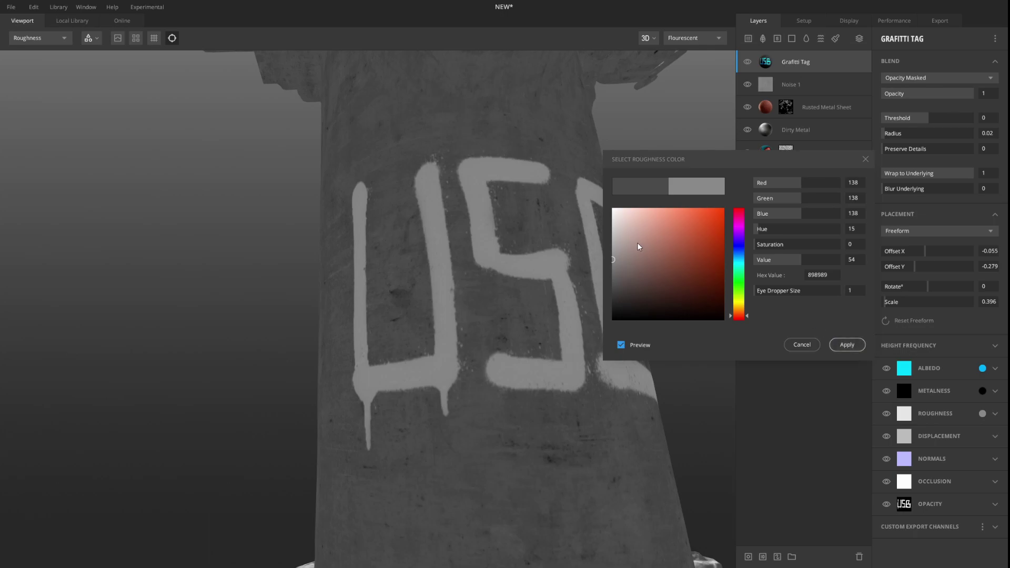
pyautogui.moveTo(638, 245); pyautogui.dragTo(608, 234)
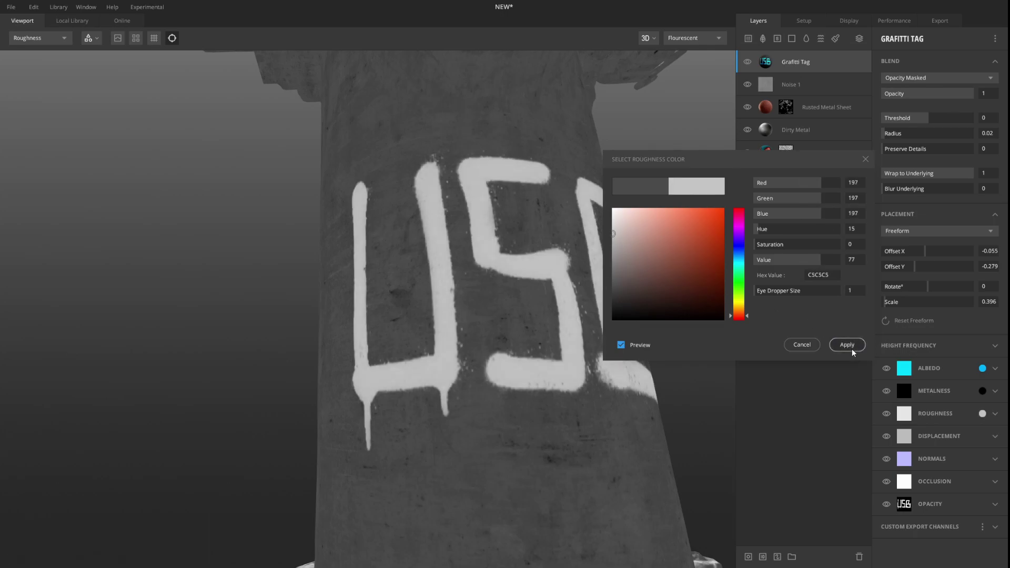
pyautogui.click(847, 345)
# Step: Examine the graffiti decal, the chains and the whole textured hydrant from several angles
pyautogui.scroll(-3, 526, 222)
pyautogui.moveTo(525, 222); pyautogui.dragTo(520, 294)
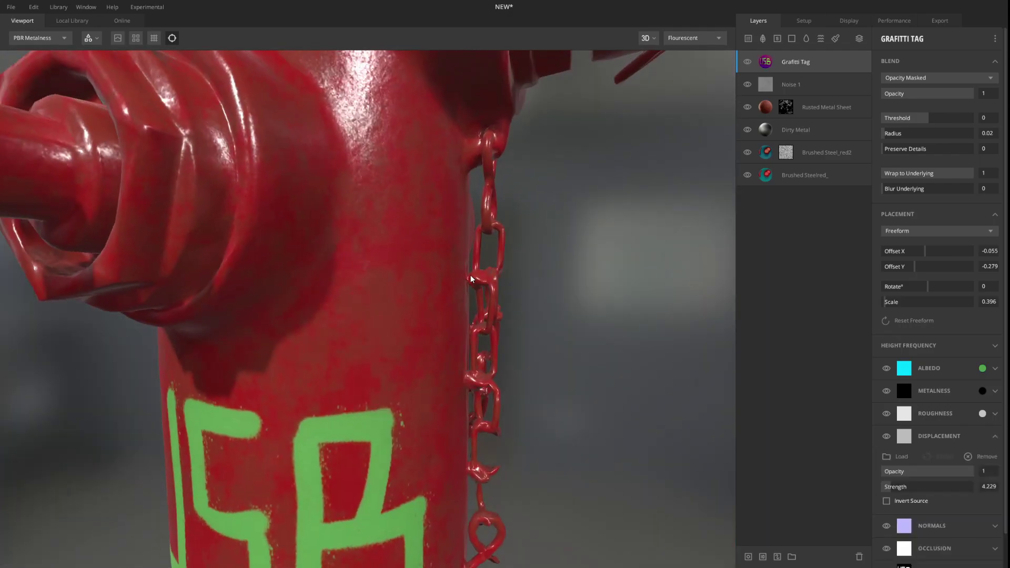
pyautogui.scroll(-5, 469, 284)
pyautogui.moveTo(468, 292); pyautogui.dragTo(374, 286)
pyautogui.moveTo(374, 286); pyautogui.dragTo(566, 180, button='middle')
pyautogui.scroll(-5, 566, 180)
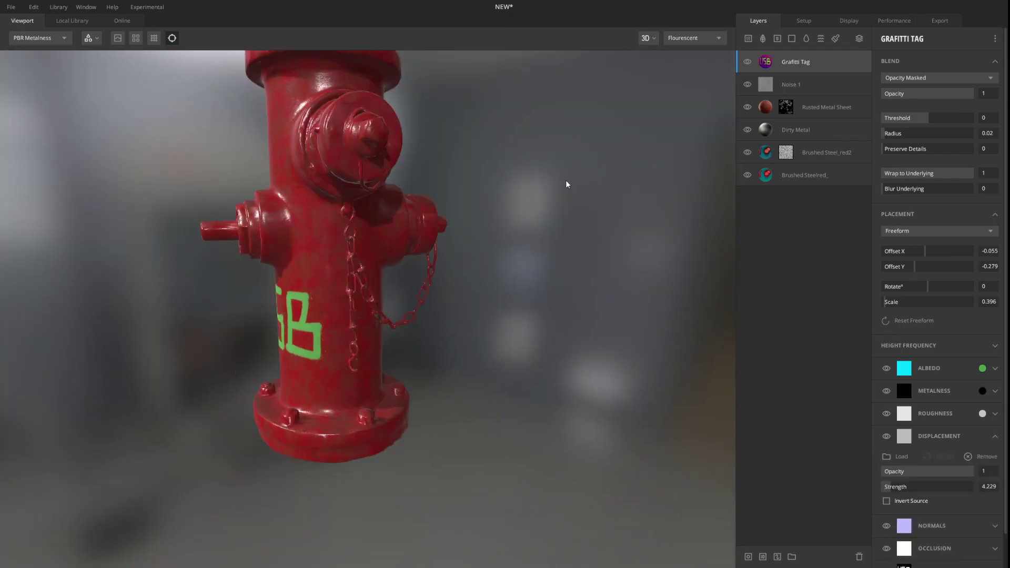
pyautogui.moveTo(500, 183); pyautogui.dragTo(558, 219, button='middle')
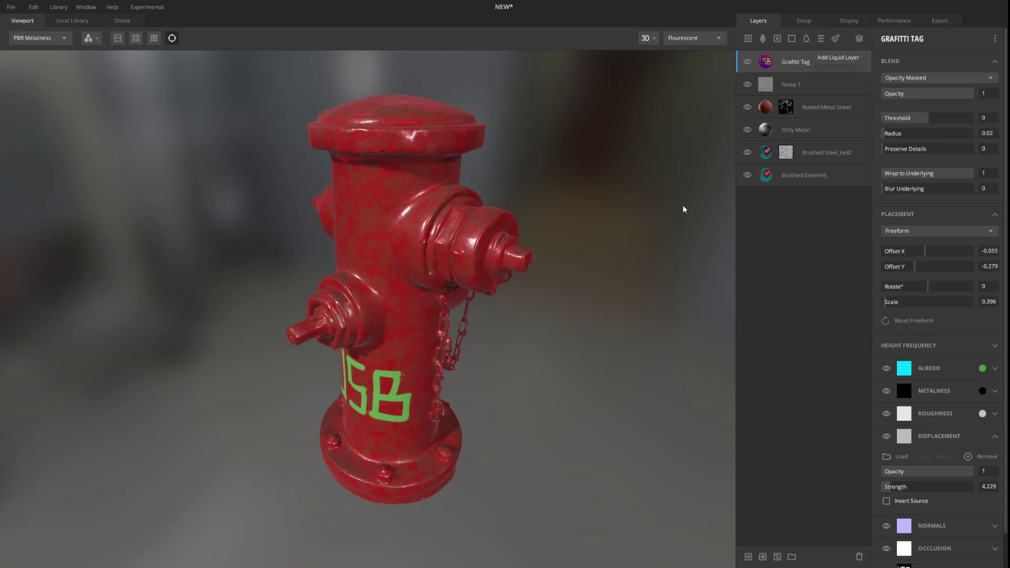
pyautogui.moveTo(467, 196); pyautogui.dragTo(465, 210, button='middle')
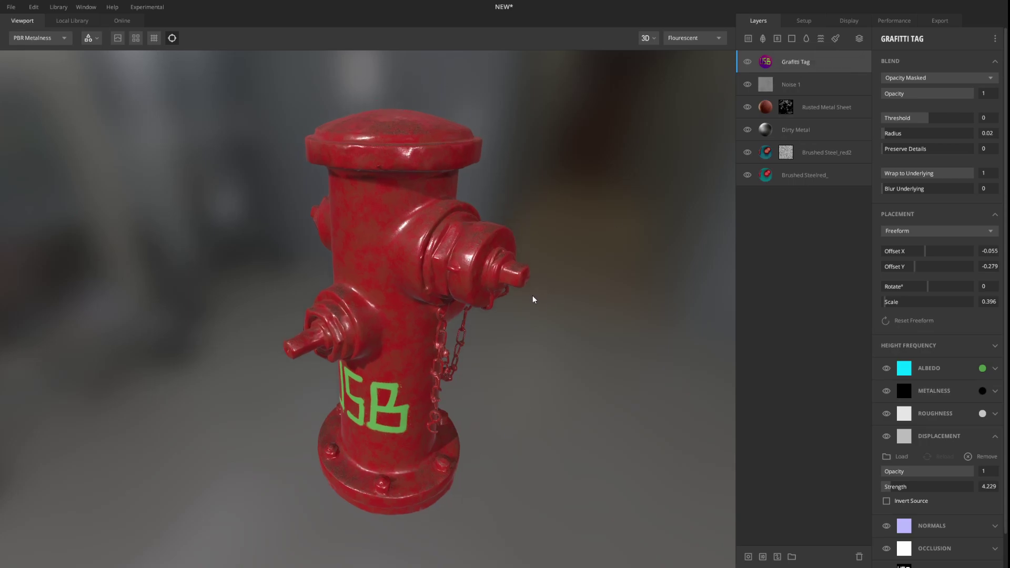